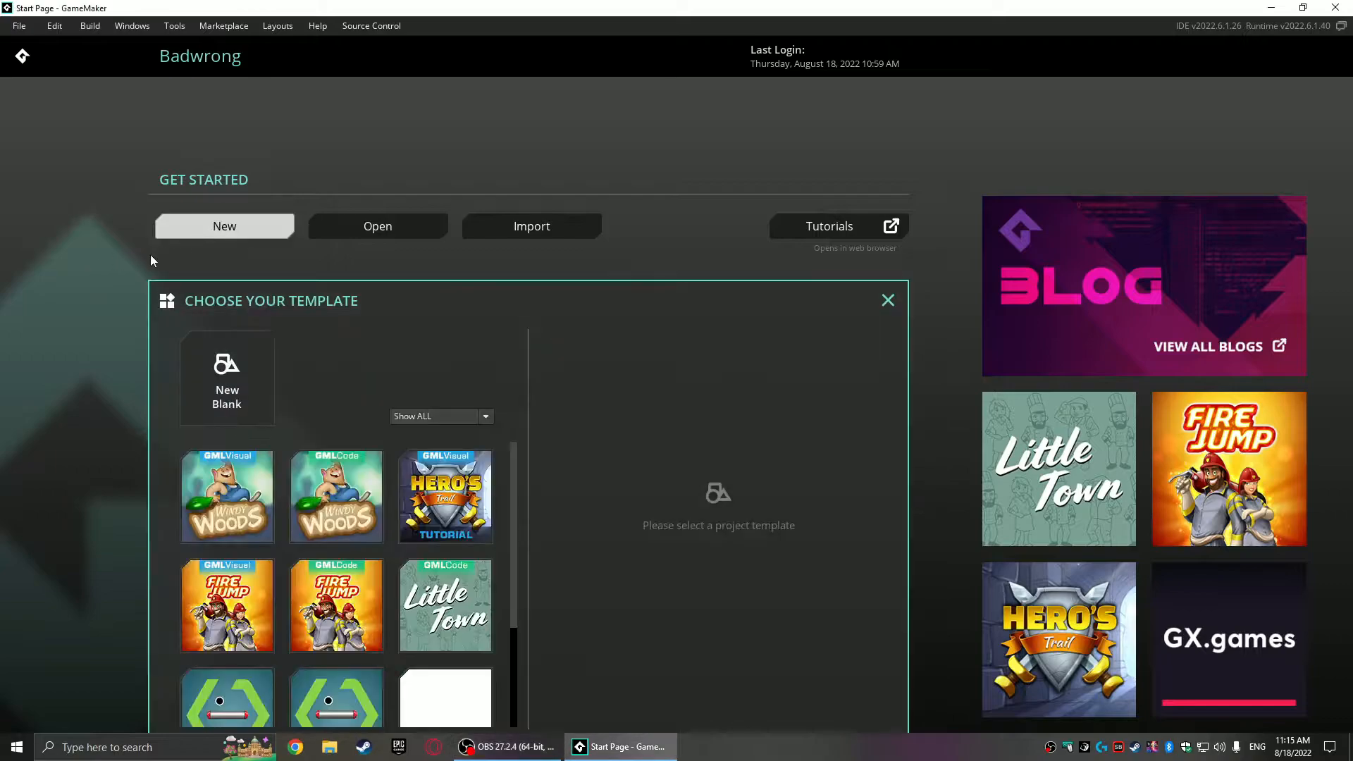
Step: Create a new blank project named eclipse_setup in the default projects location
left_click(236, 375)
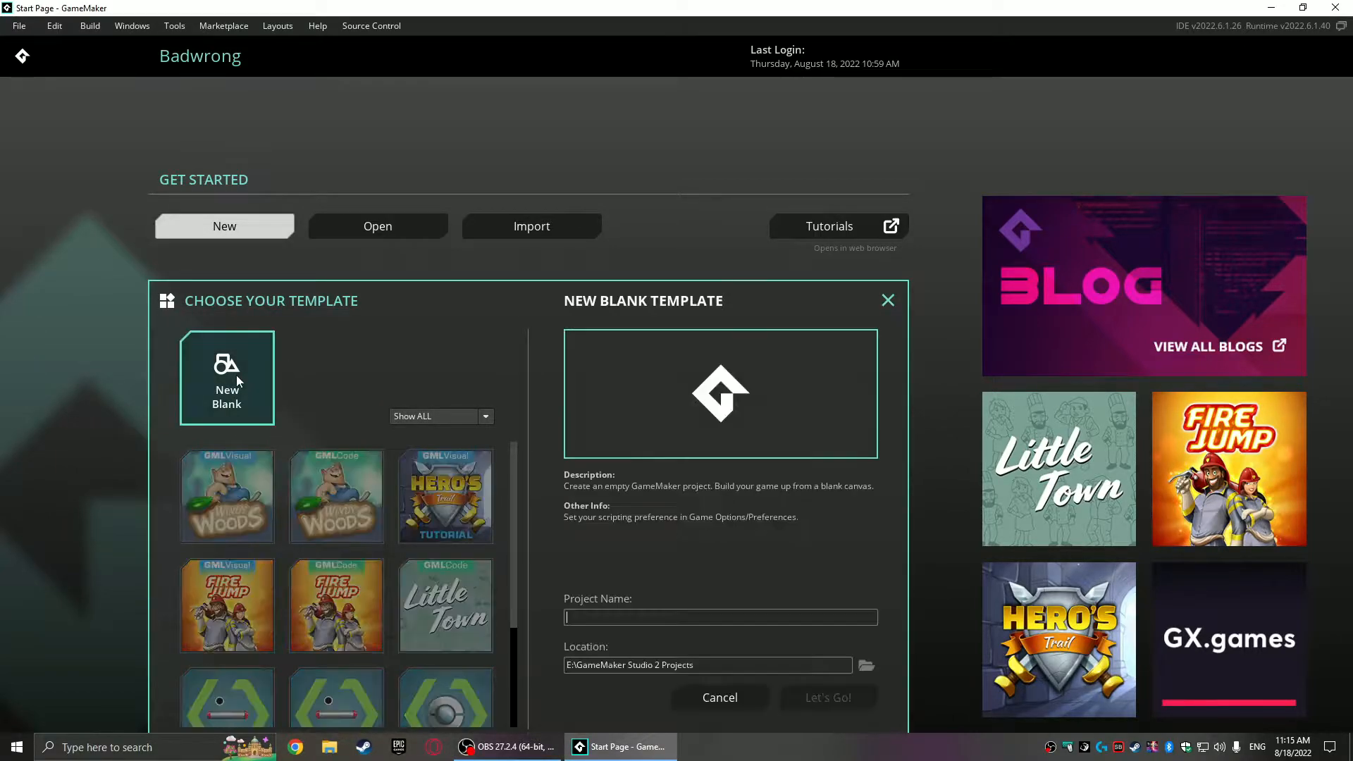
type("eclipse_setupt")
key("BackSpace")
left_click(828, 711)
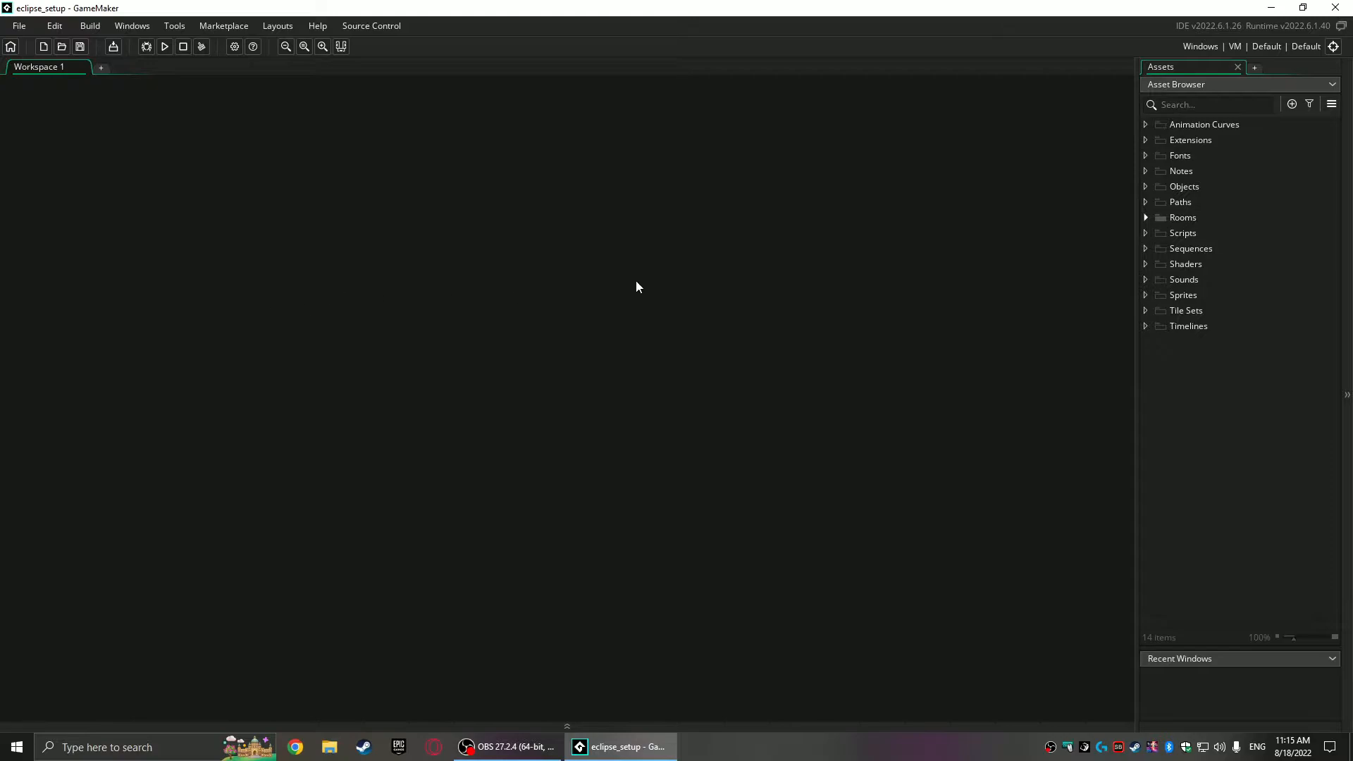
Step: Import only the Light Engine folder from the local package eclipse_light_engine.yymps into the project
left_click(172, 23)
mouse_move(215, 26)
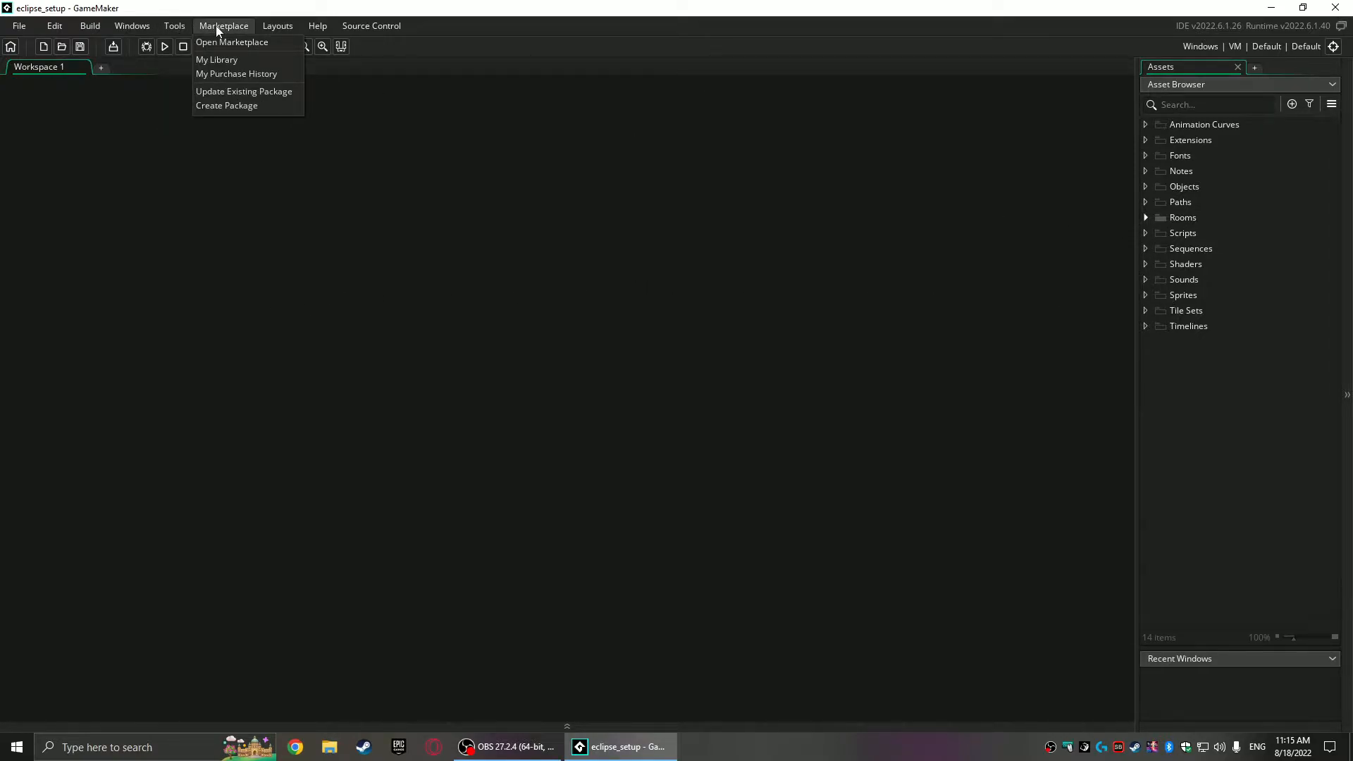
mouse_move(174, 25)
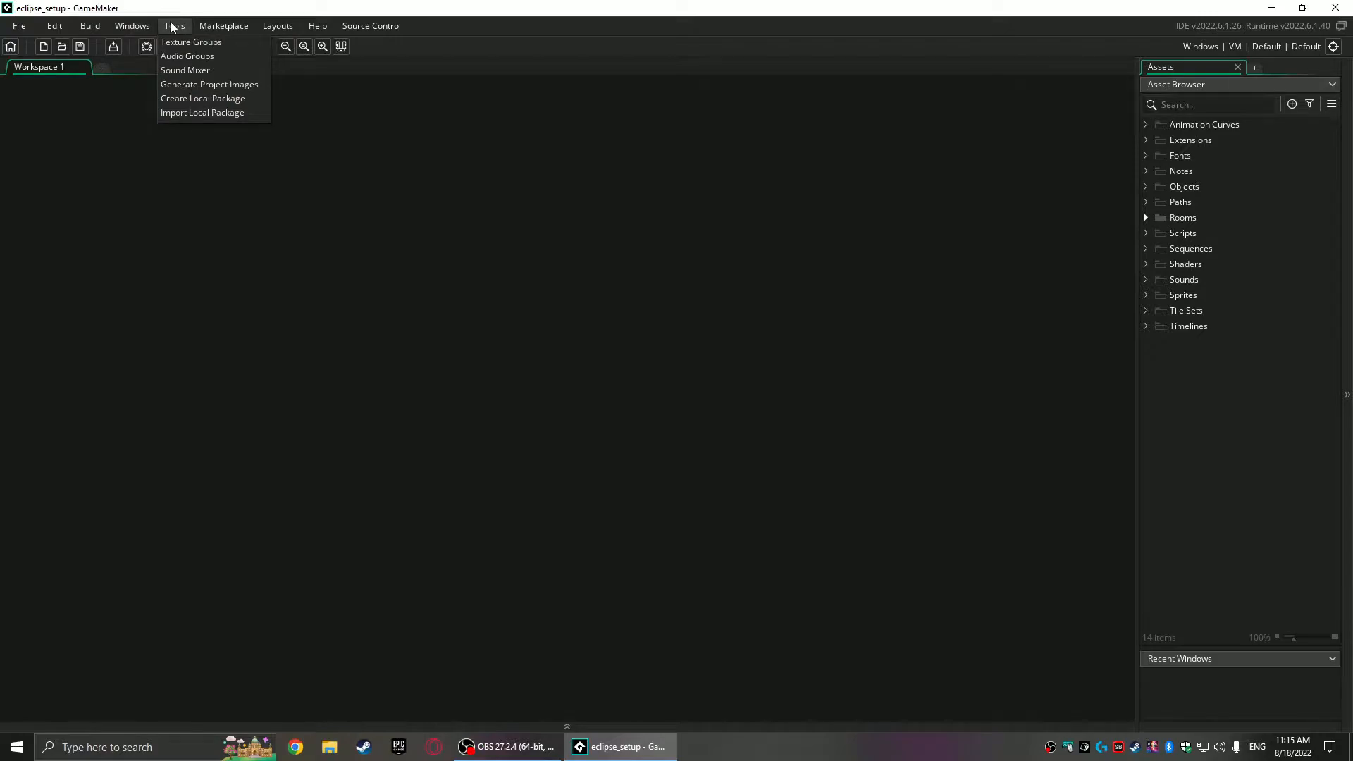
left_click(185, 112)
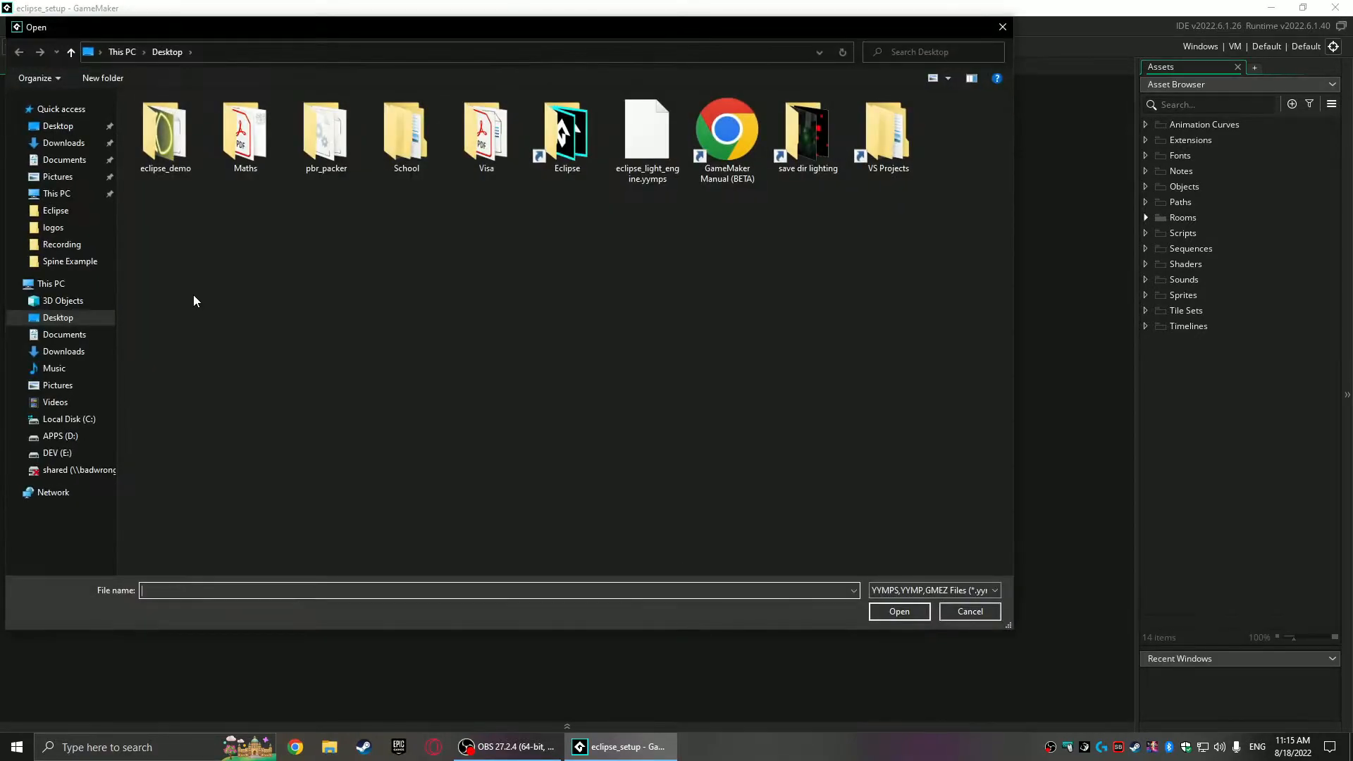
left_click(647, 137)
left_click(899, 611)
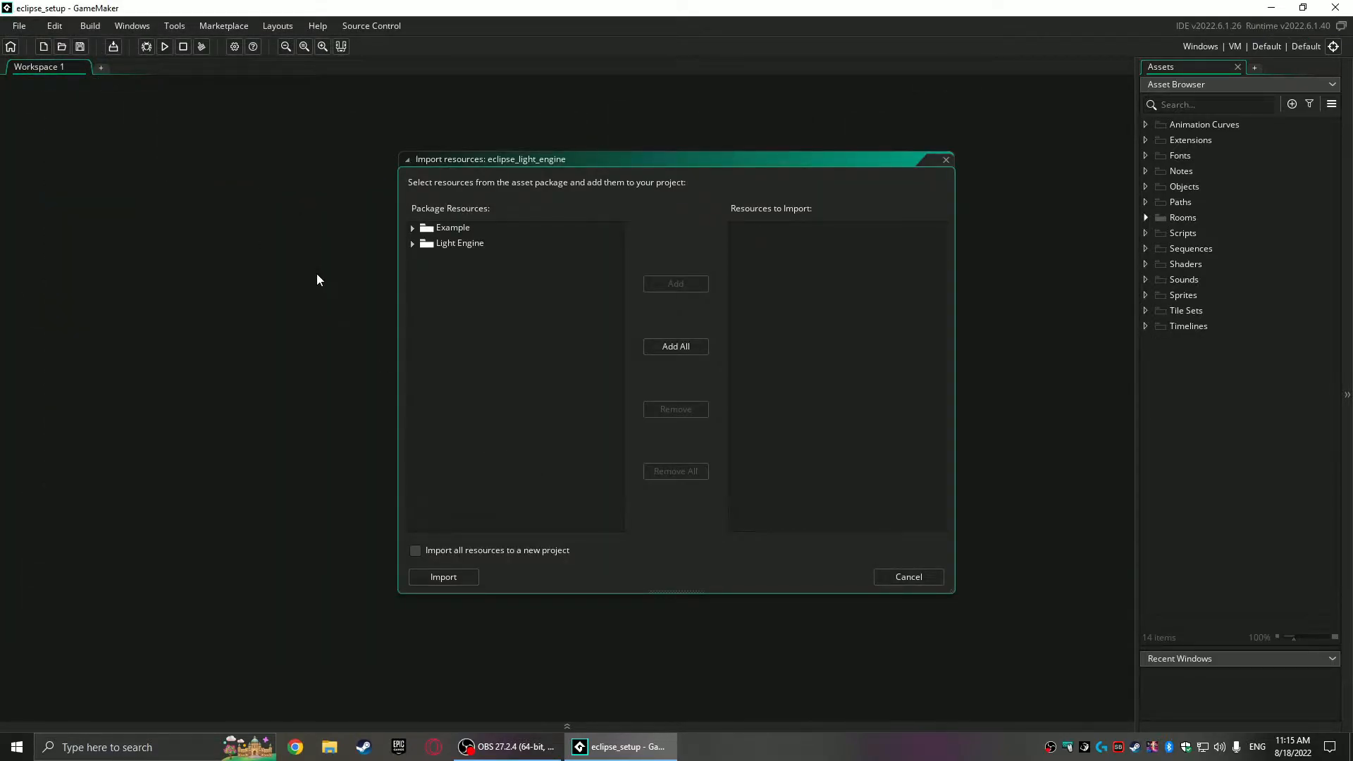
left_click(480, 245)
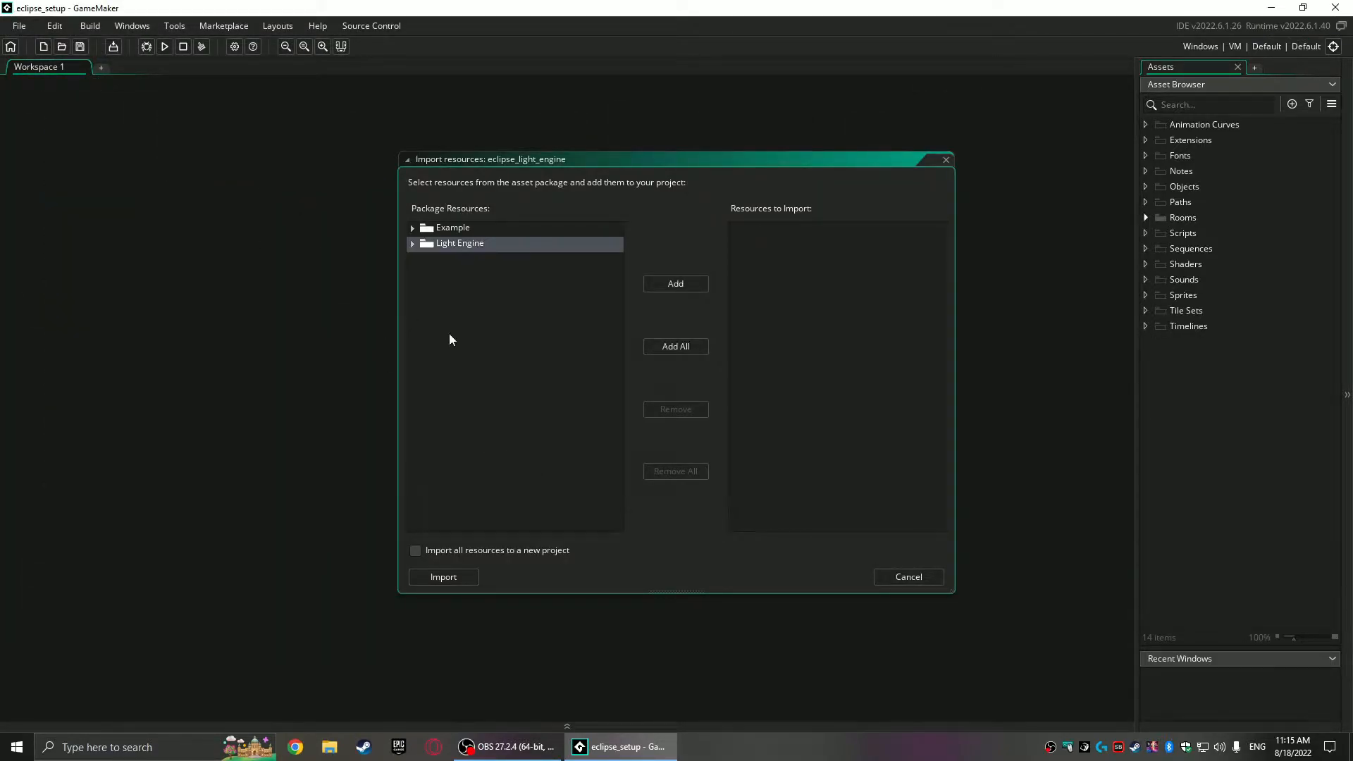
left_click(668, 285)
left_click(443, 578)
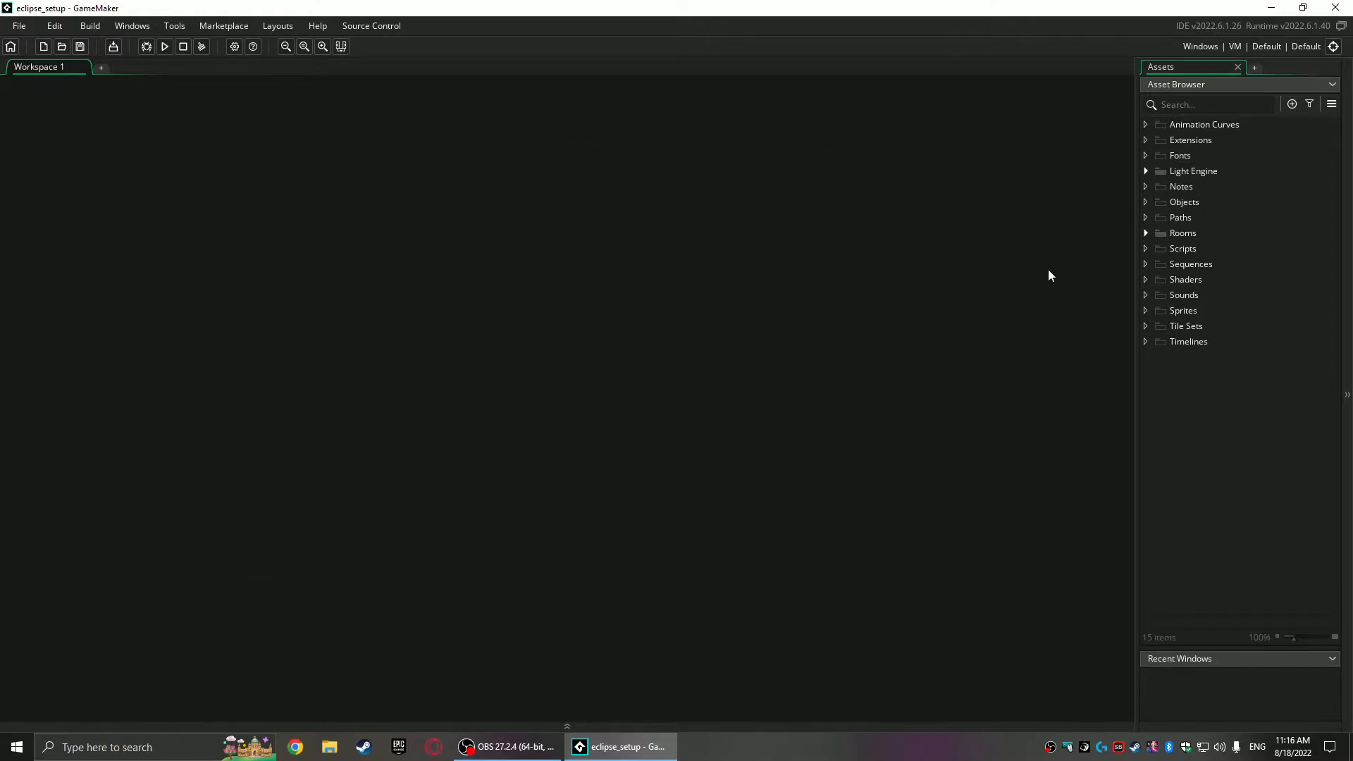
Step: Open Room1 and place the light_engine object in the room's upper-left corner on the Instances layer
left_click(1146, 234)
double_click(1211, 247)
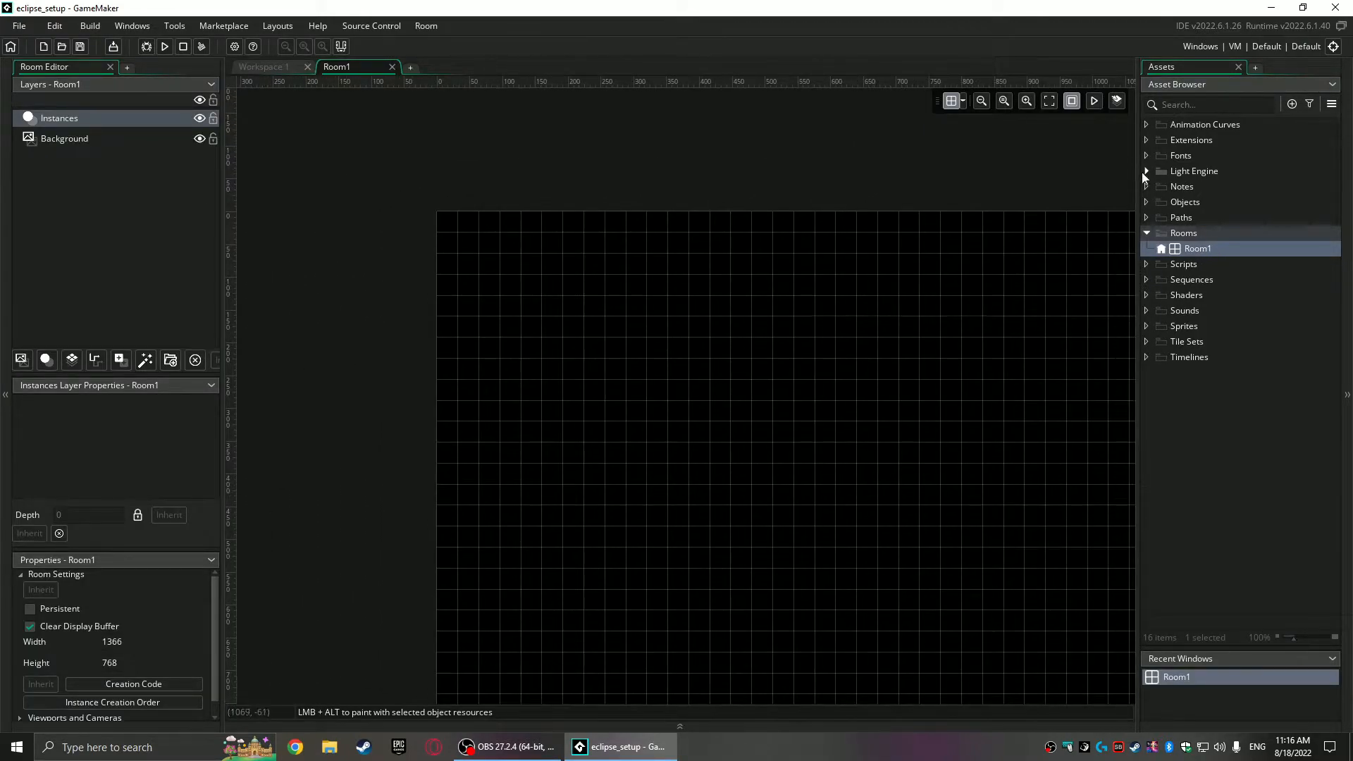
left_click(1147, 172)
left_click(1208, 266)
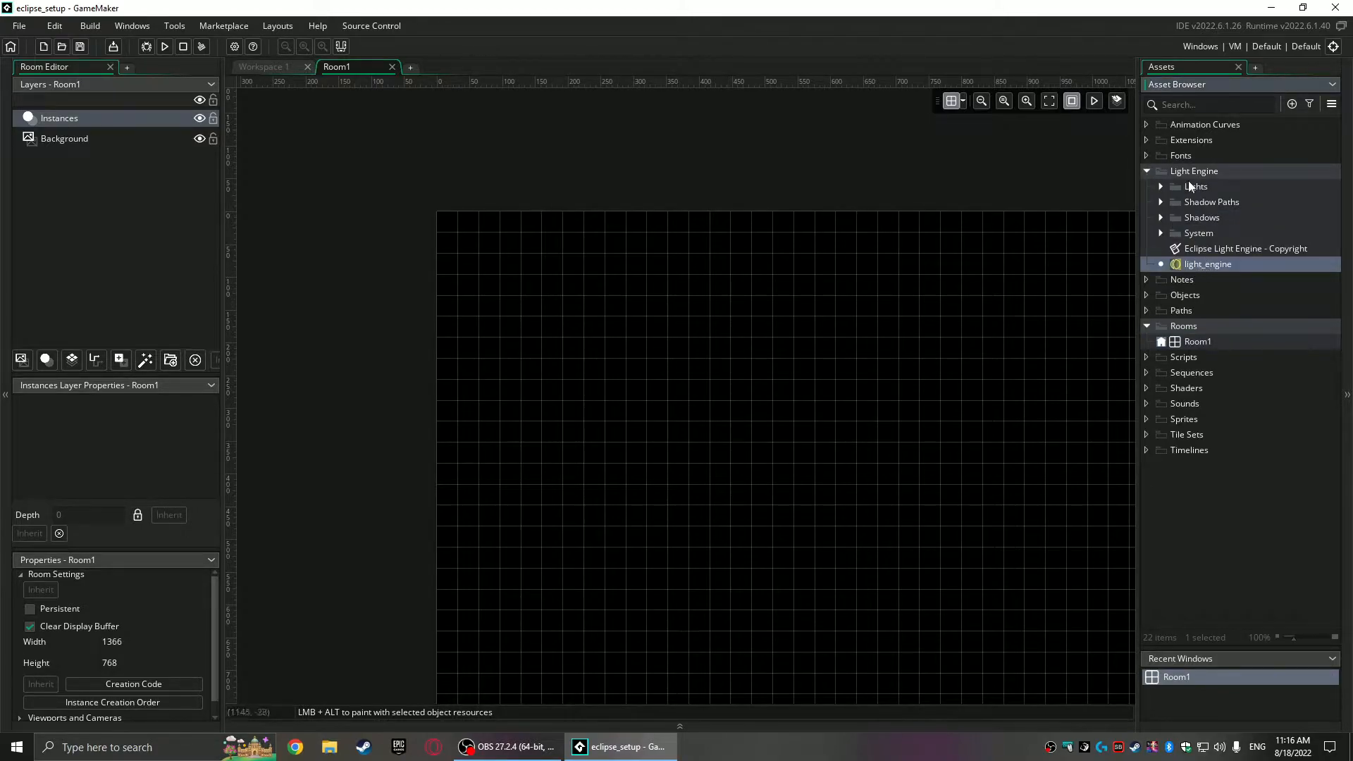
left_click_drag(1207, 263, 490, 259)
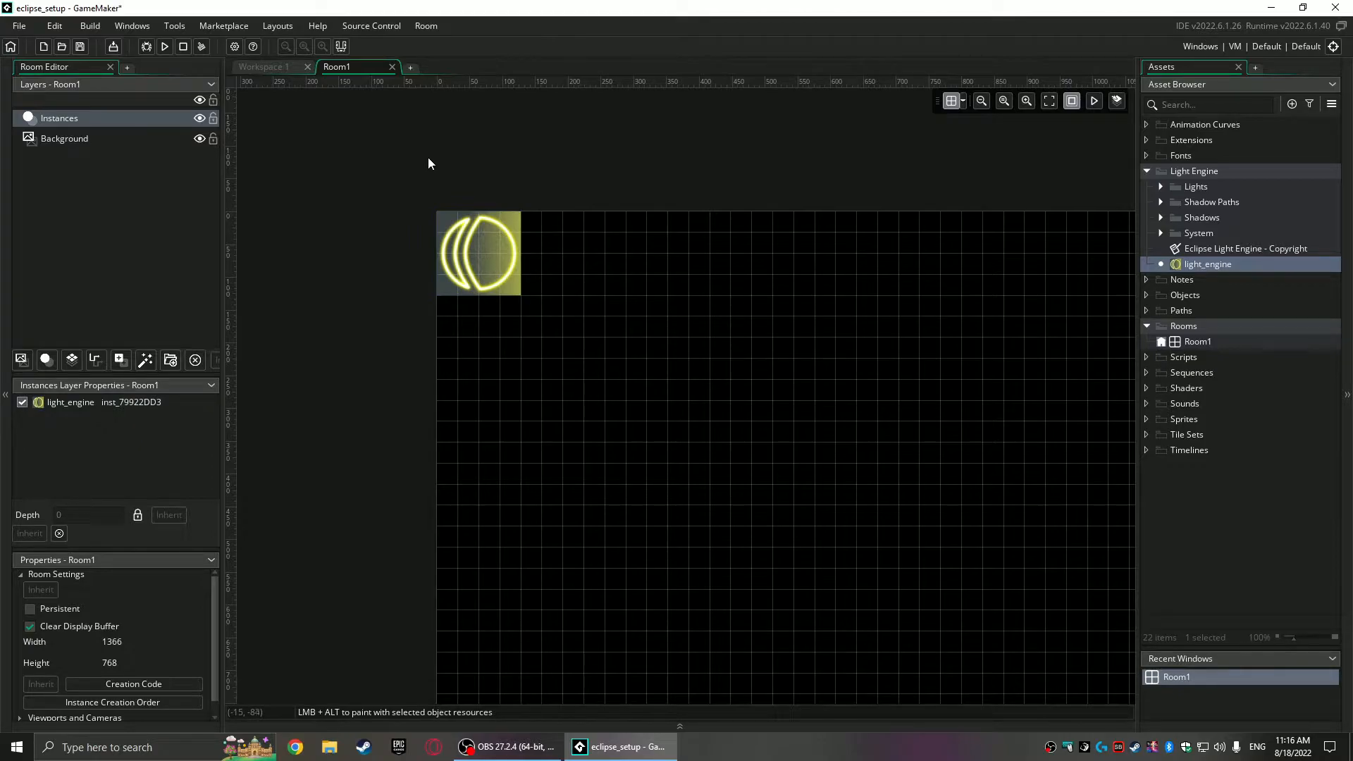
Step: Run the game, close its window and examine the light engine's log lines in the output
key("F5")
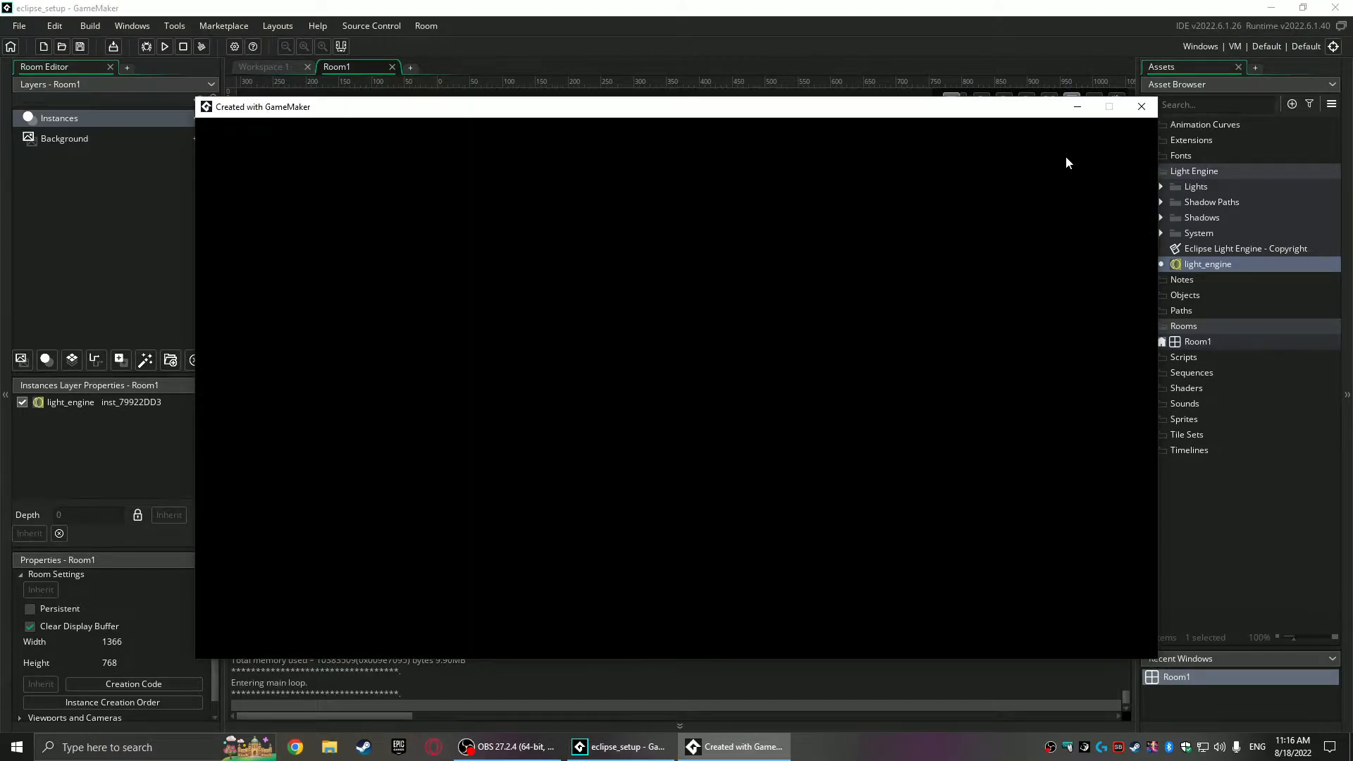
left_click(1142, 106)
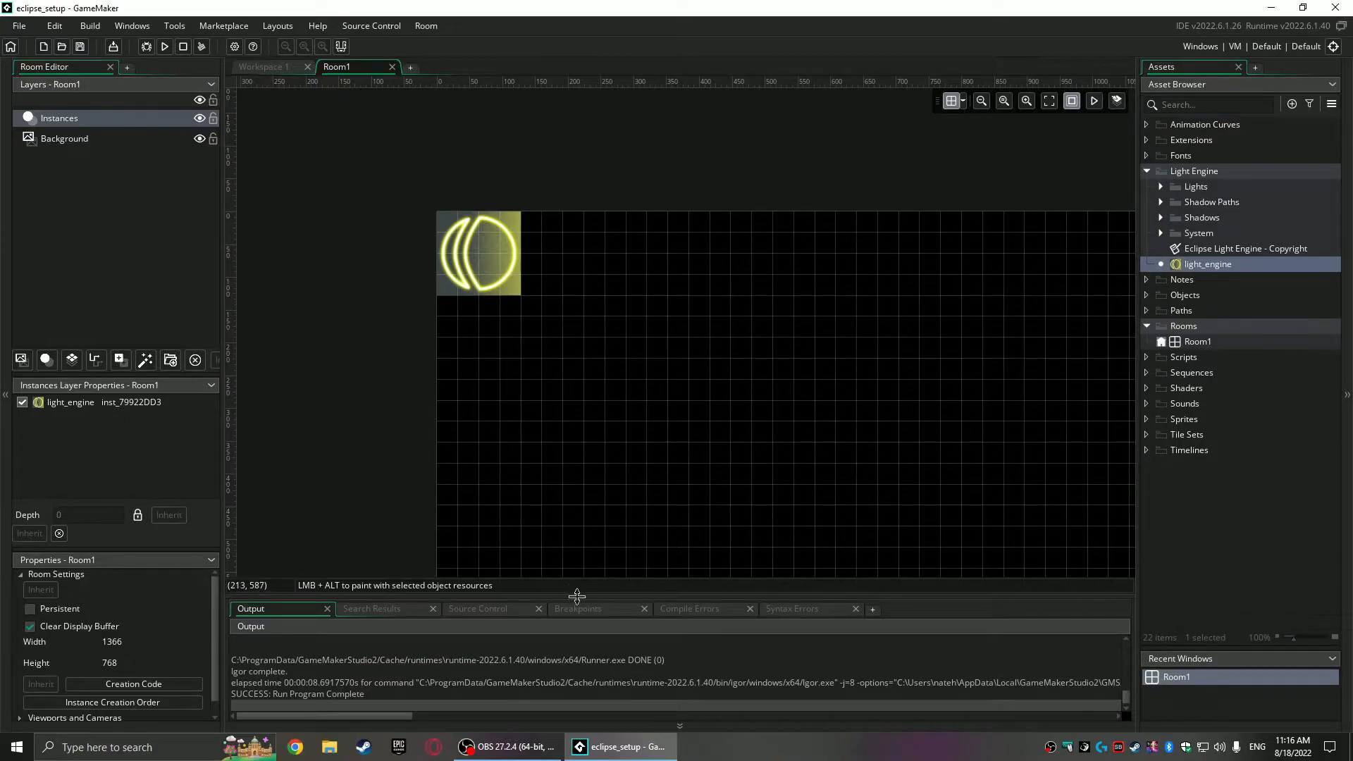
left_click_drag(576, 597, 578, 429)
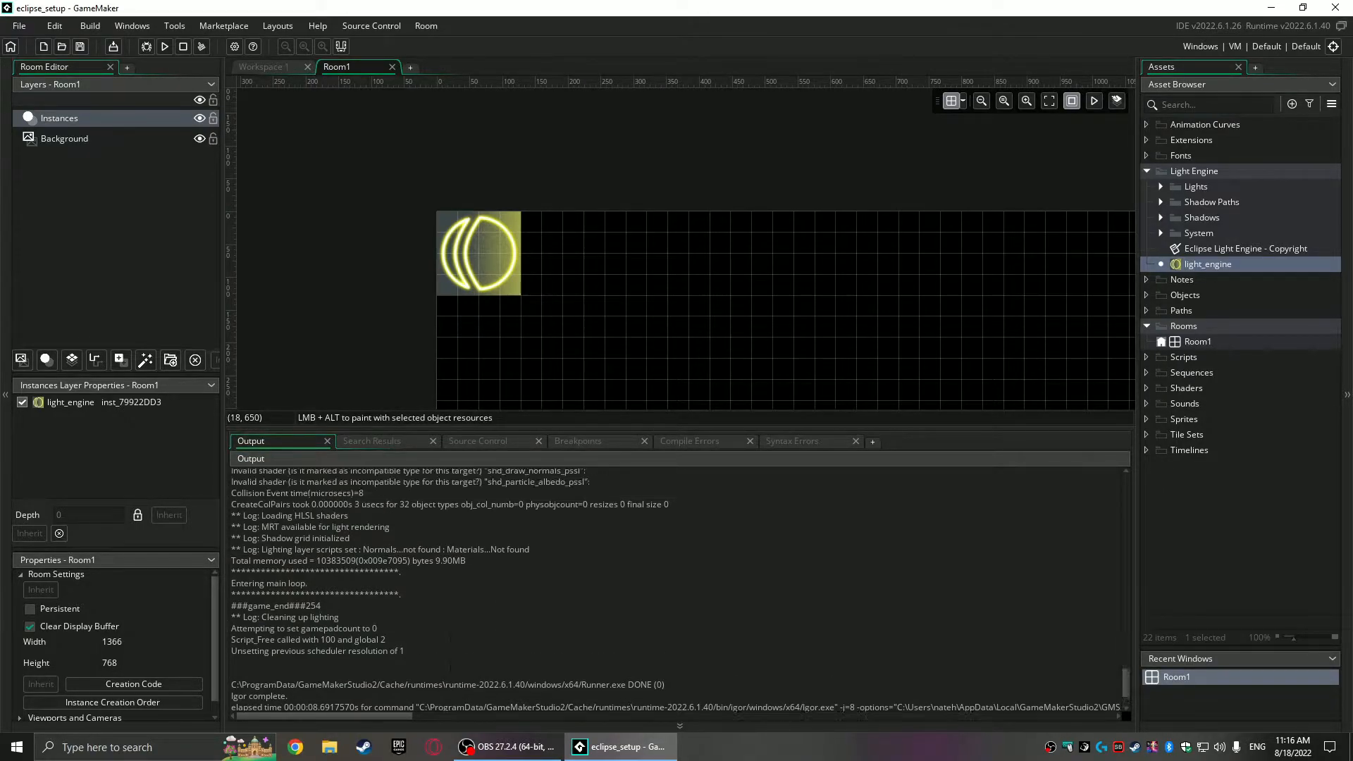
scroll(676, 585, "up", 1)
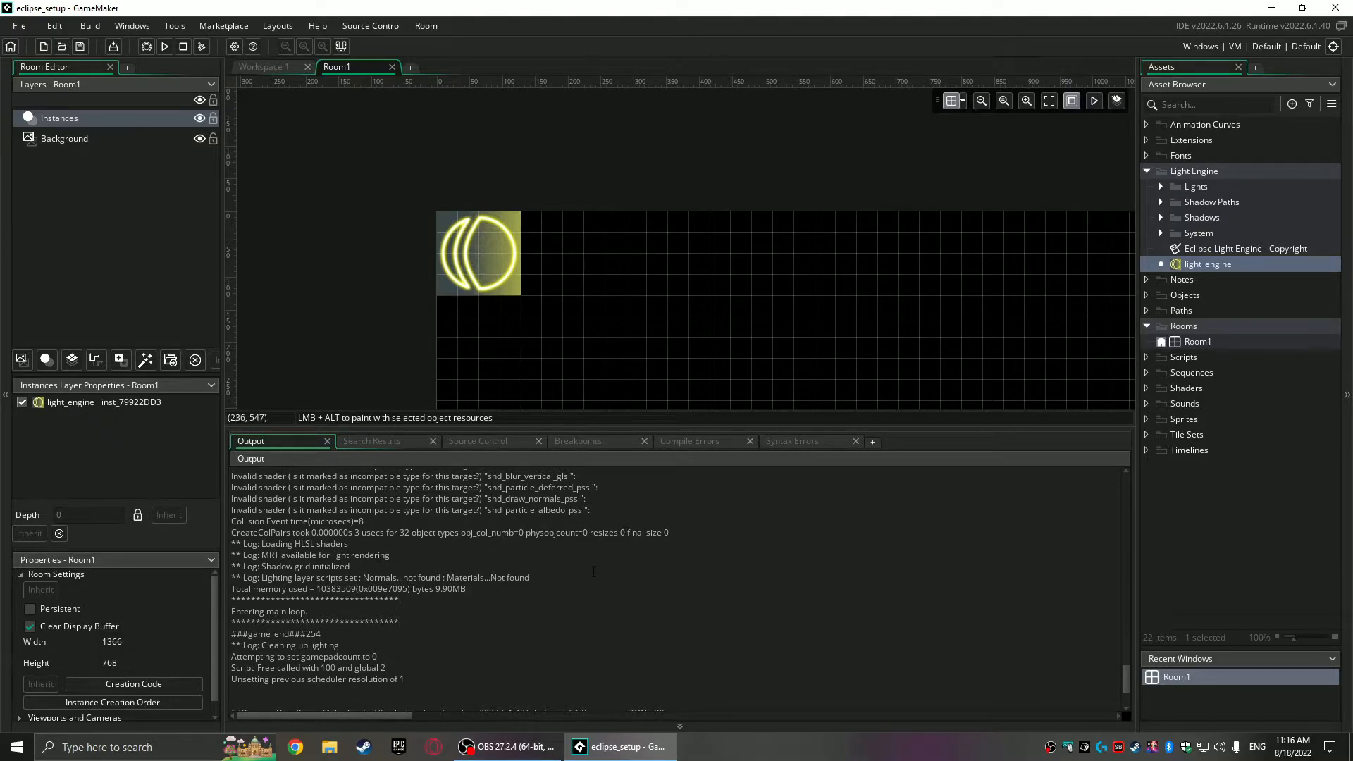
left_click_drag(637, 426, 637, 595)
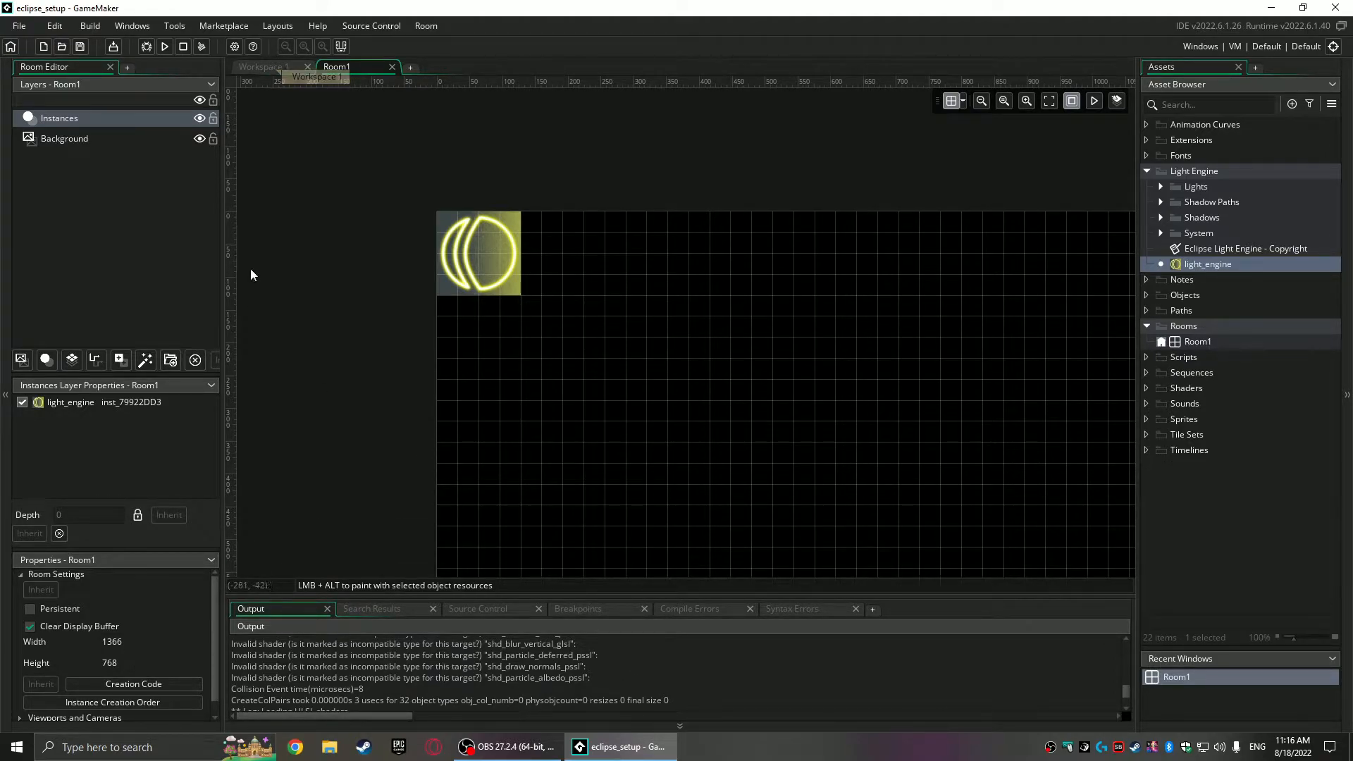
Step: Set the Background layer's colour in Room1 to light blue, hex 9EC0FF
middle_click_drag(797, 399, 661, 312)
scroll(629, 321, "down", 2)
scroll(626, 319, "up", 2)
scroll(635, 323, "down", 3, "ctrl")
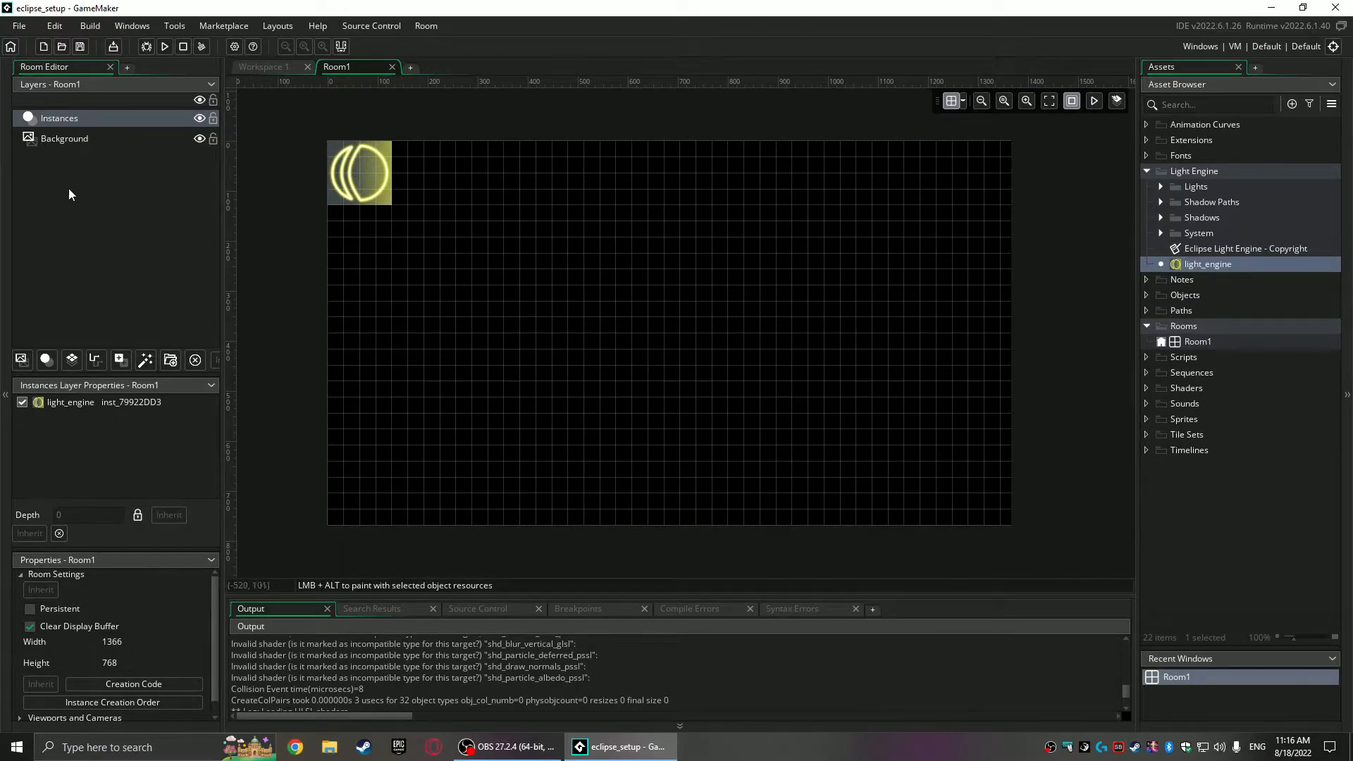
left_click(69, 139)
left_click(163, 459)
left_click_drag(282, 240, 363, 240)
left_click(134, 210)
left_click_drag(134, 210, 133, 193)
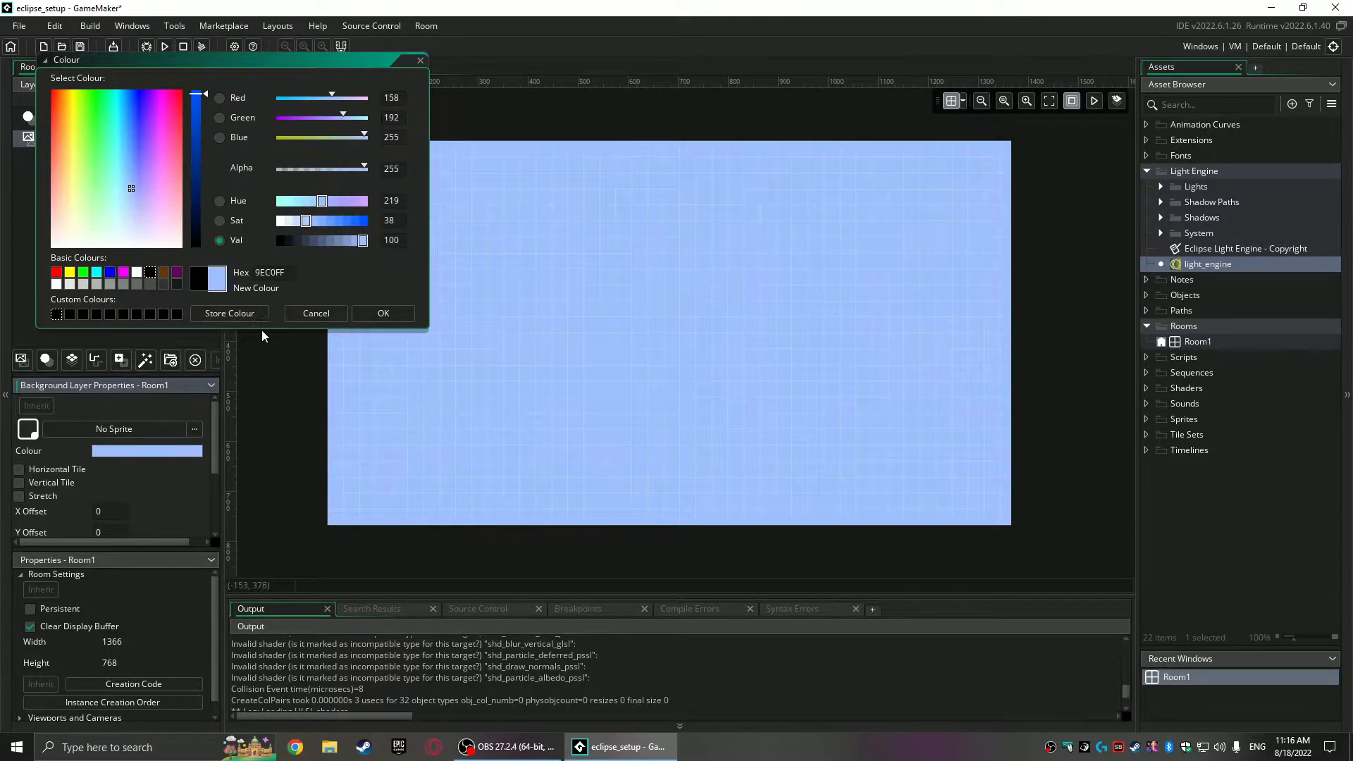
left_click(364, 319)
Step: Delete all the empty default asset groups, keeping only Light Engine and Rooms
left_click(268, 66)
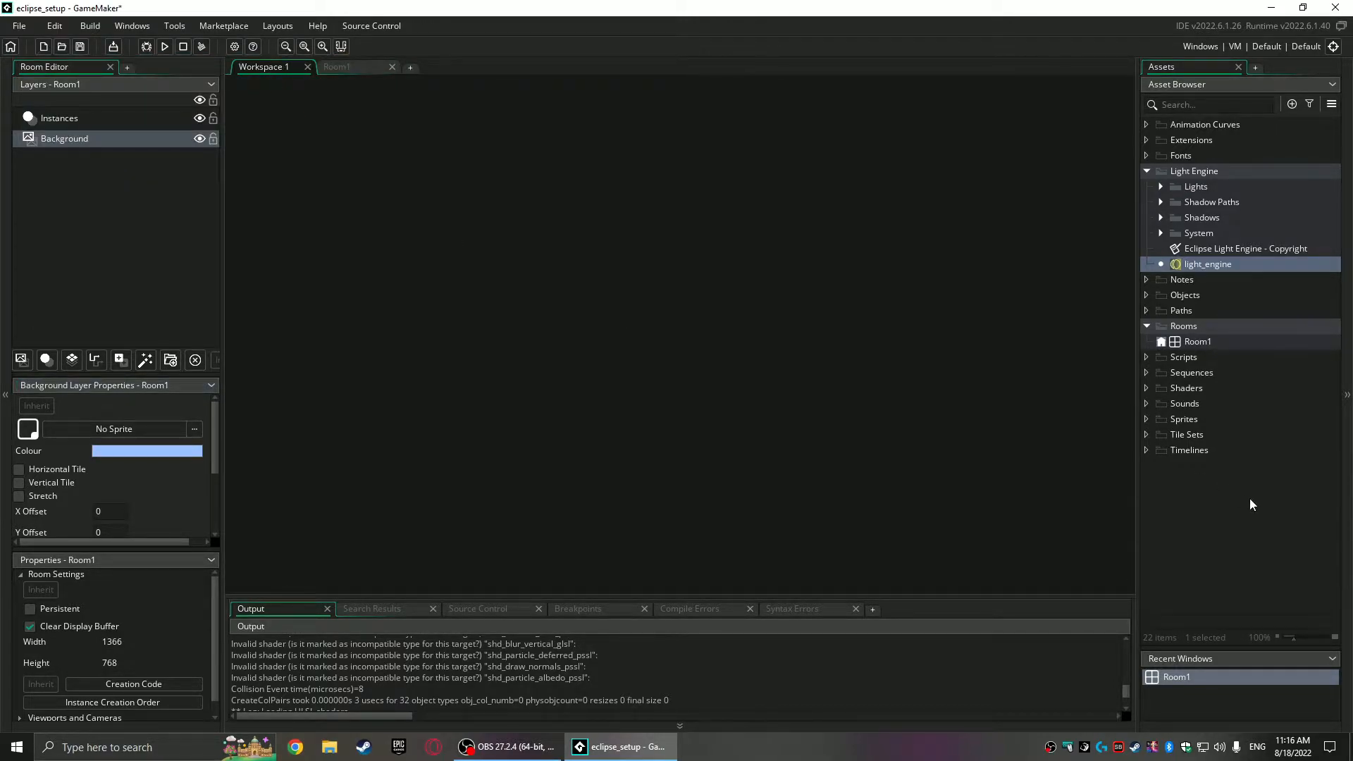
left_click(1204, 449)
left_click(1178, 360, "shift")
key("Delete")
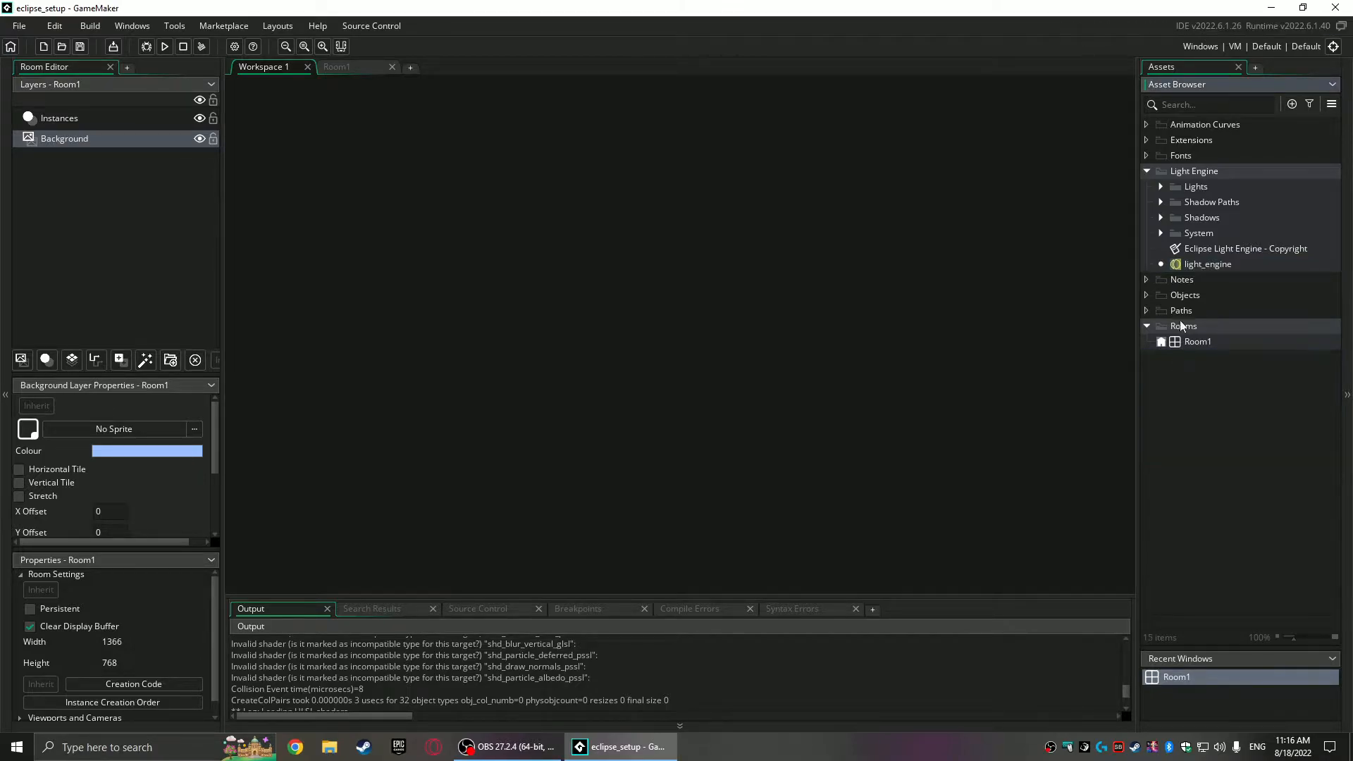
left_click(1178, 278, "shift")
key("Delete")
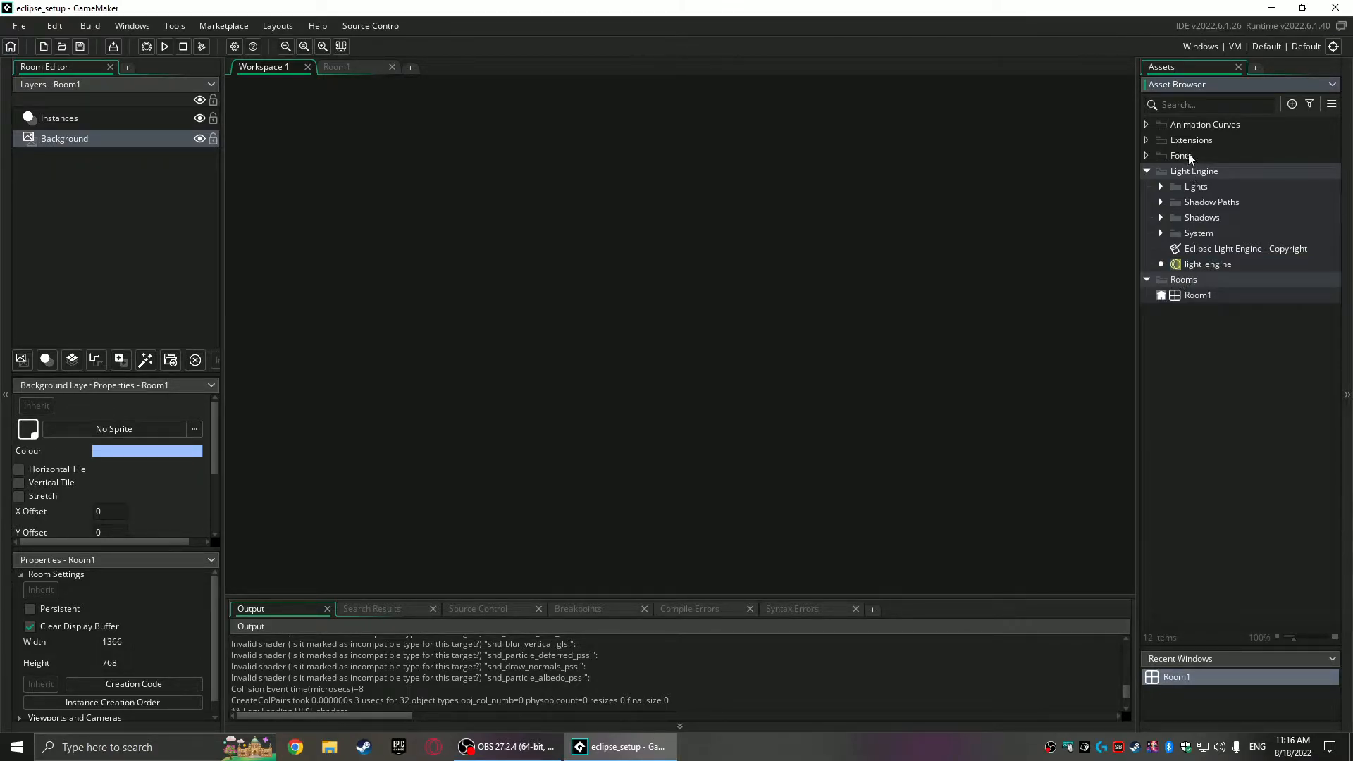
left_click(1184, 155)
left_click(1186, 124, "shift")
key("Delete")
Step: Create an asset group named Scene with a subgroup named Sprites inside it
right_click(1187, 291)
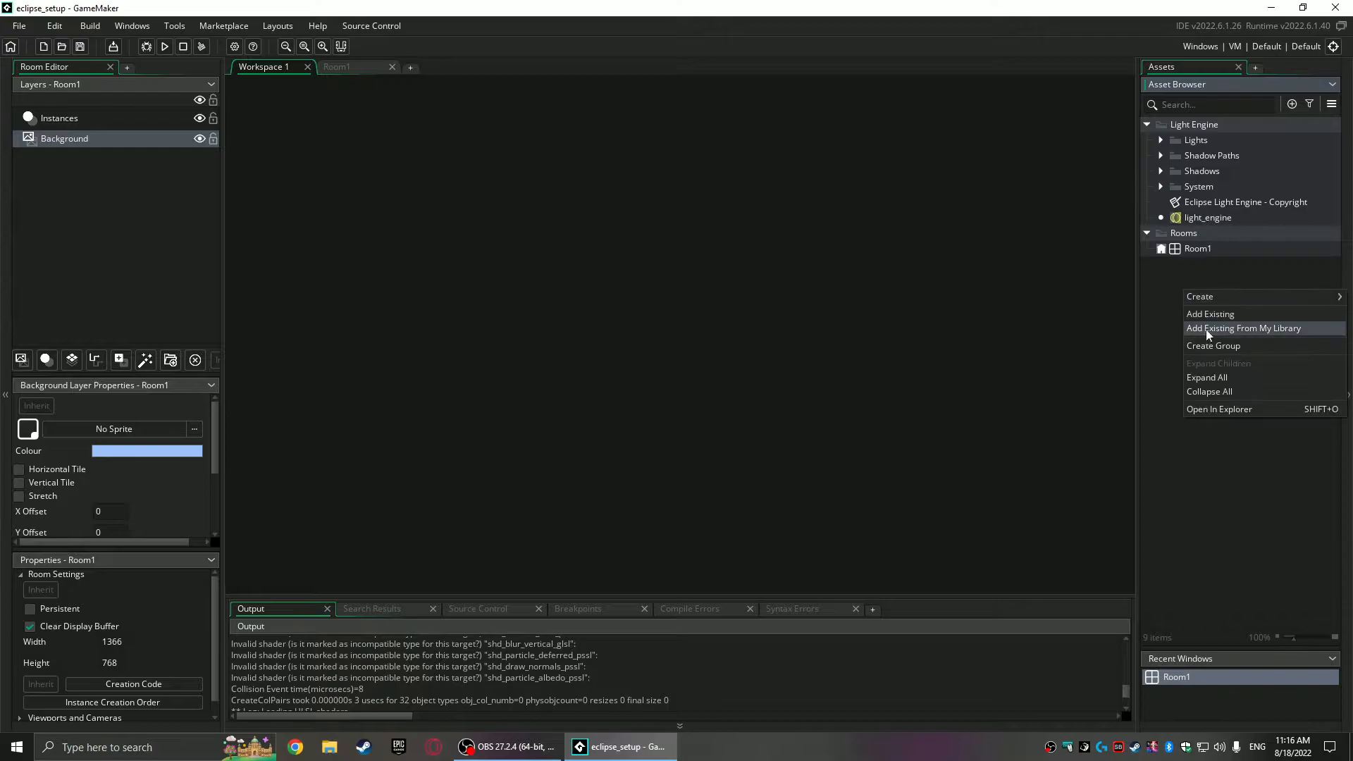
mouse_move(1212, 300)
left_click(1208, 345)
type("Scene")
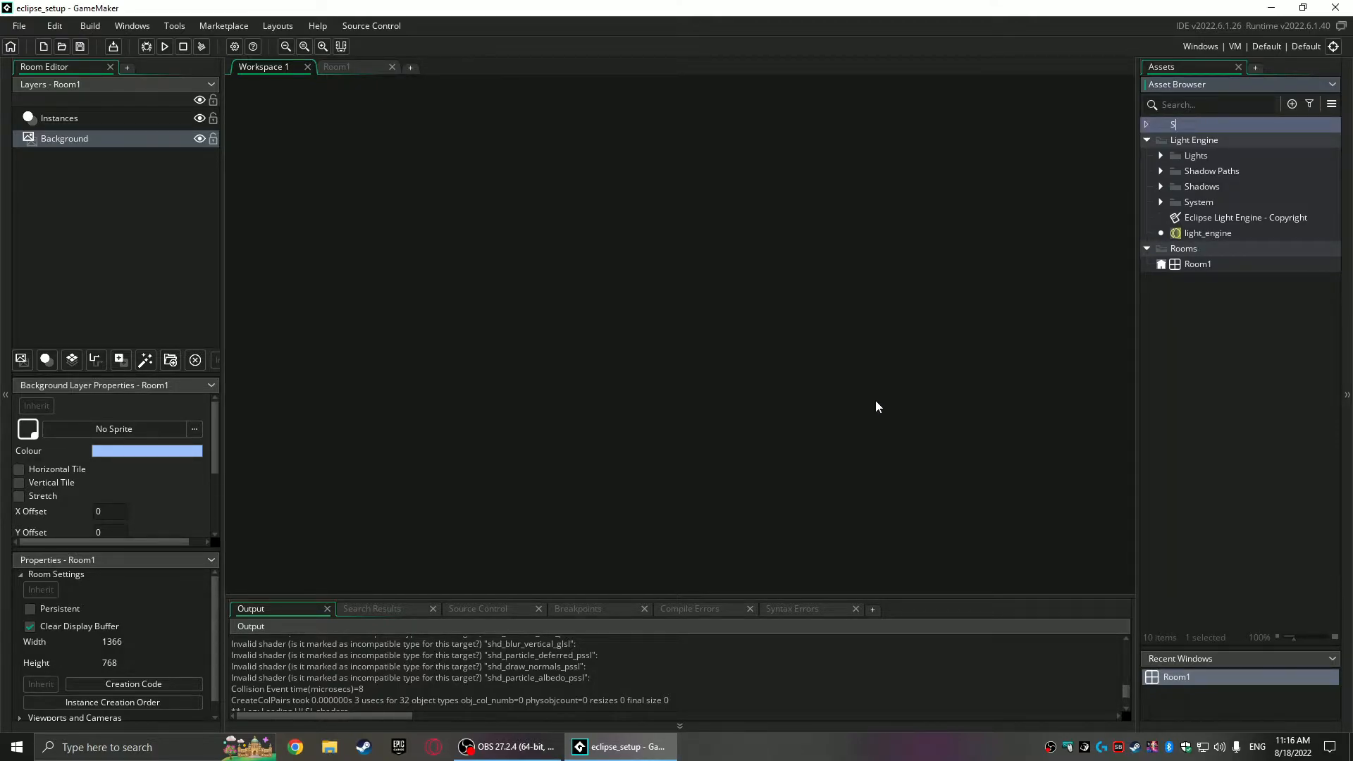
key("Return")
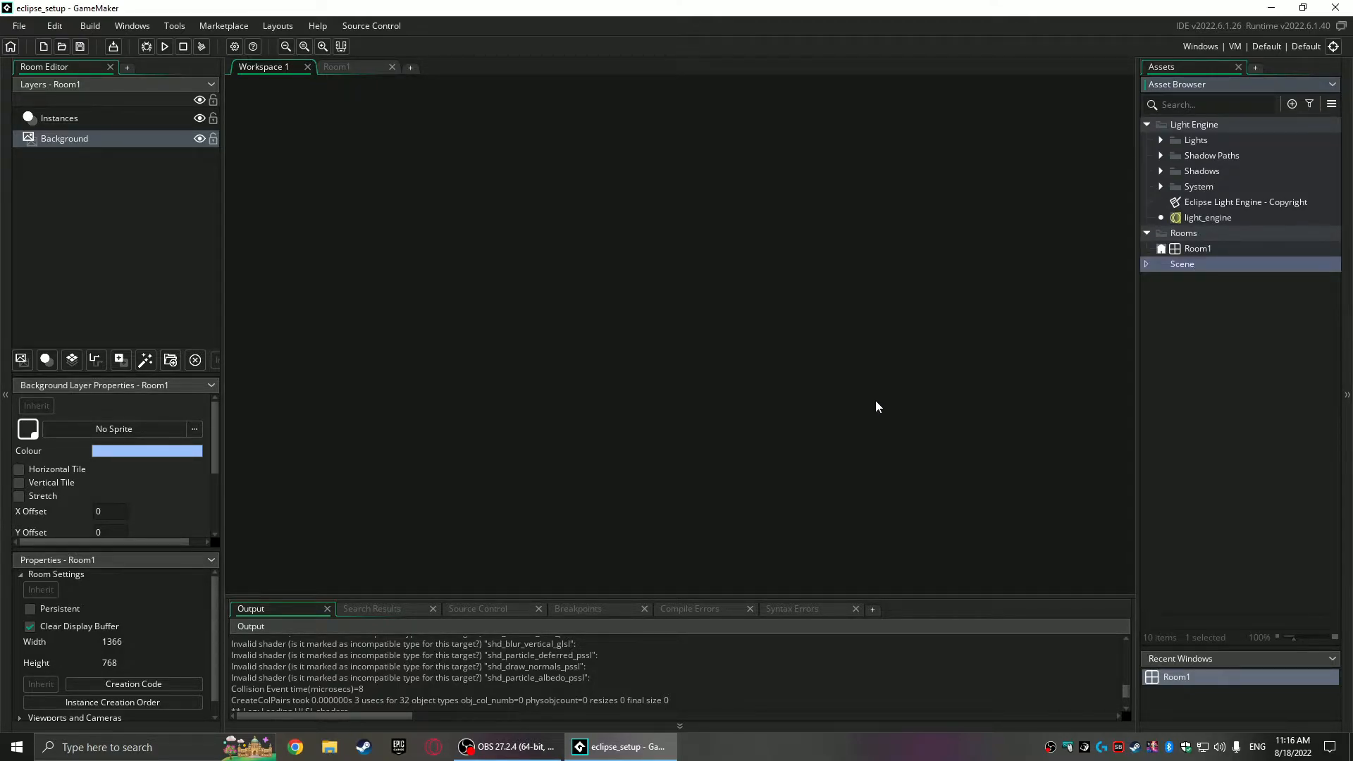
right_click(1185, 267)
left_click(1219, 408)
type("Sprites")
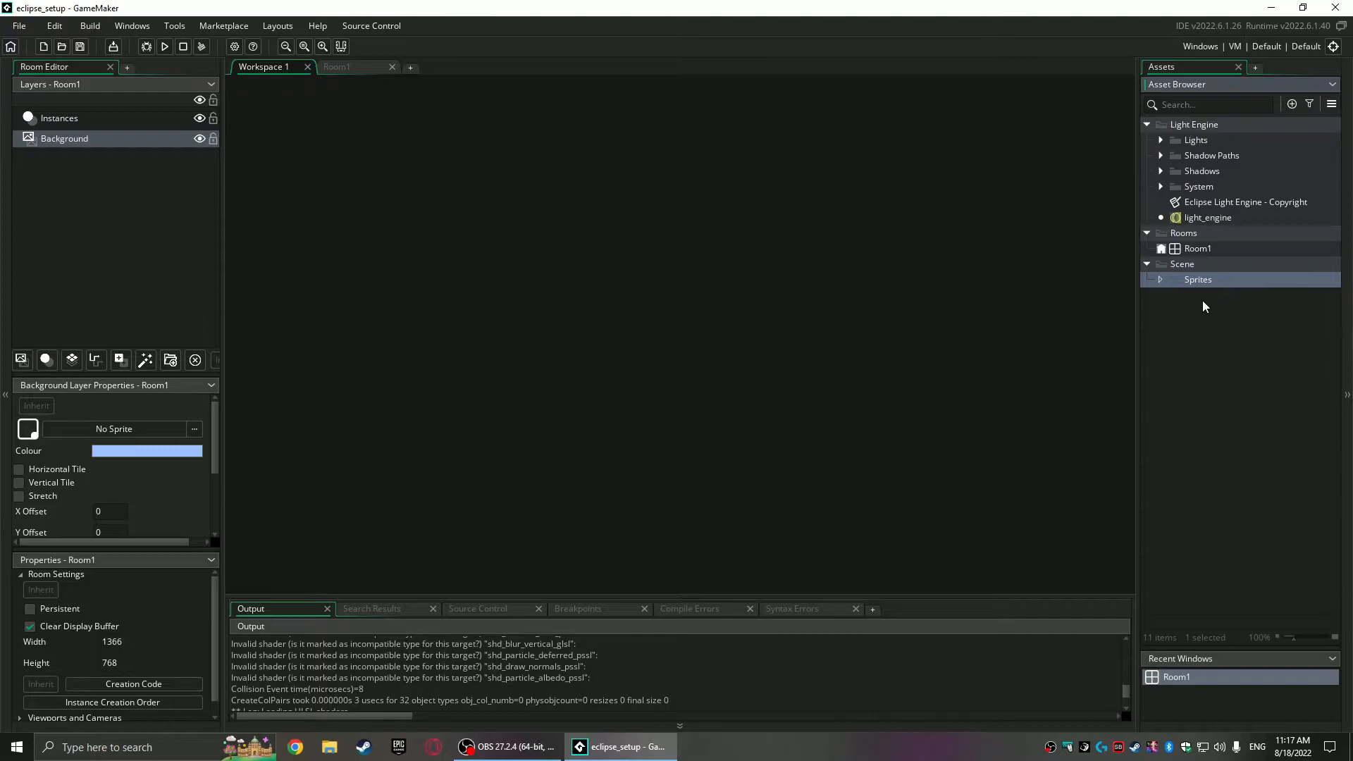
Step: Create a sprite named spr_ground in the Sprites group
right_click(1196, 282)
mouse_move(1150, 288)
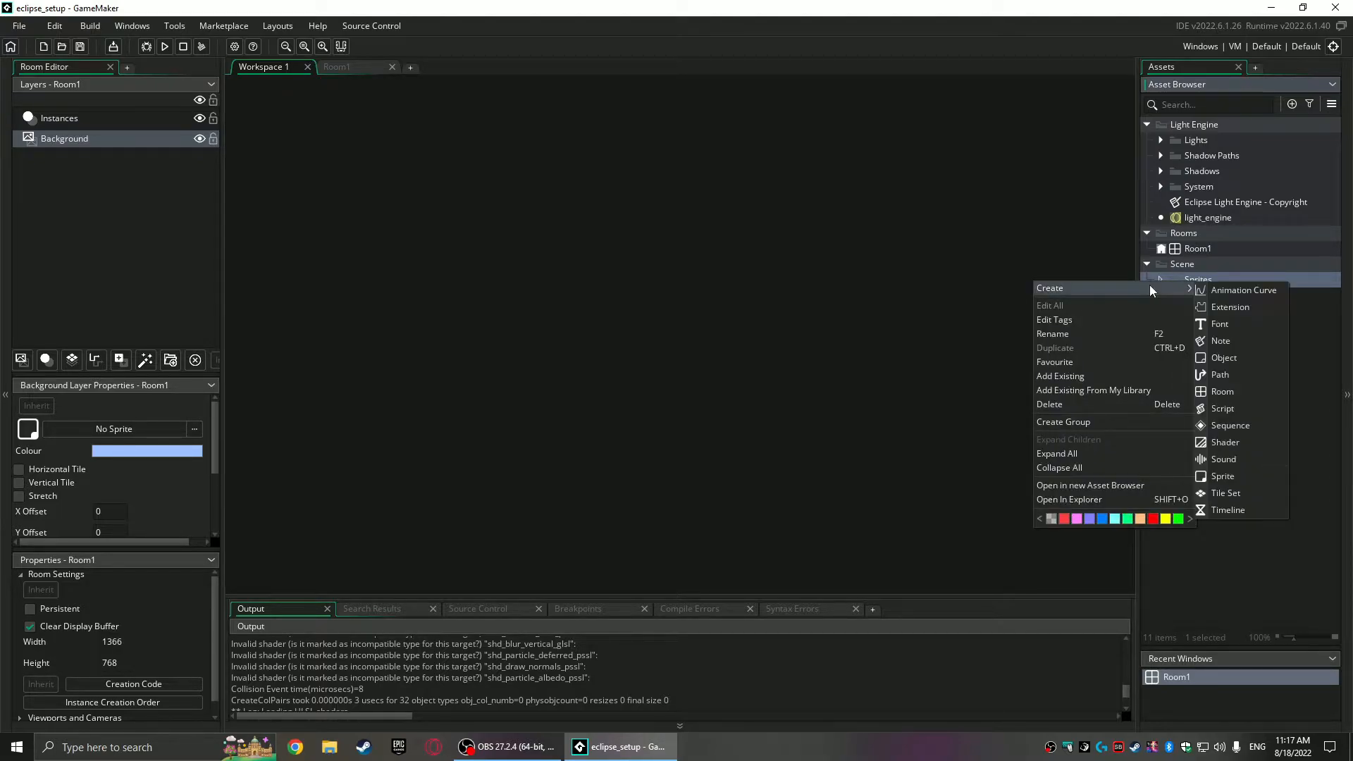
left_click(1223, 477)
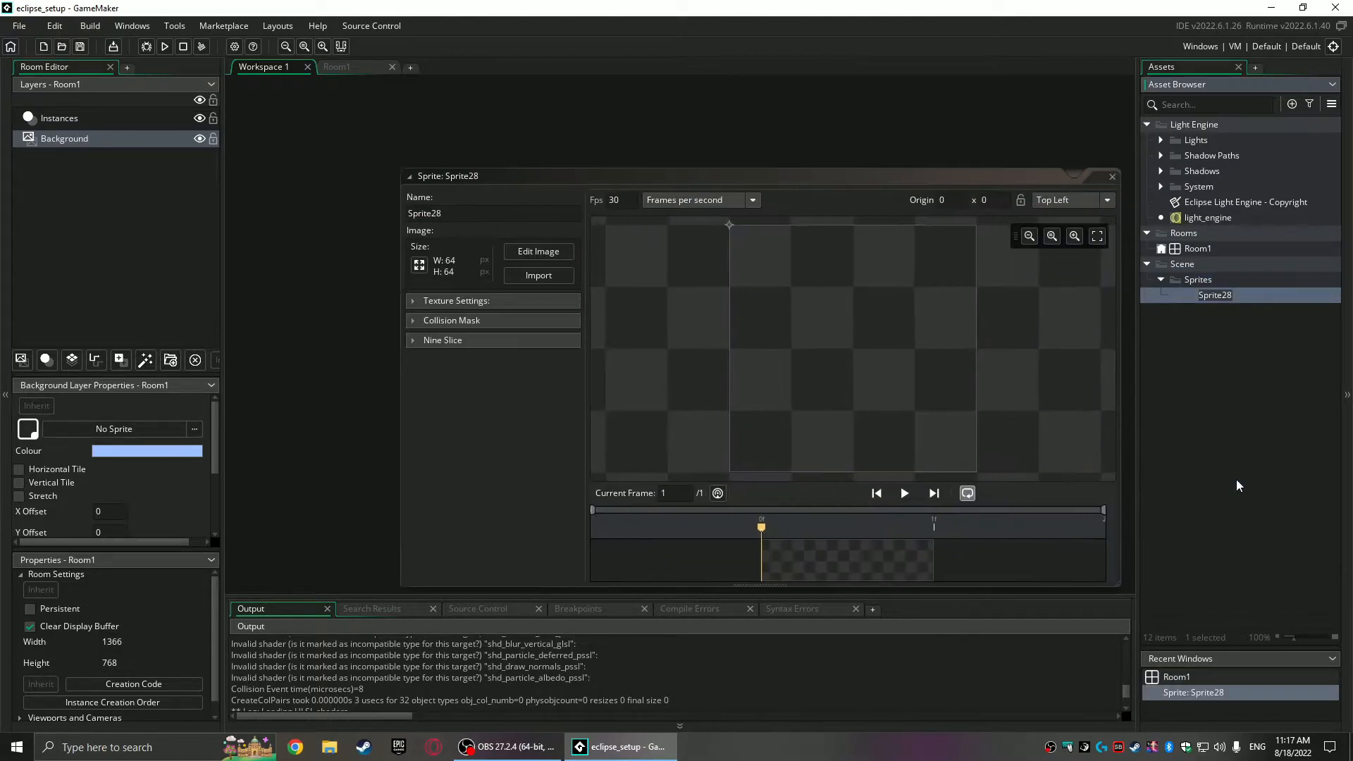
type("spr_ground")
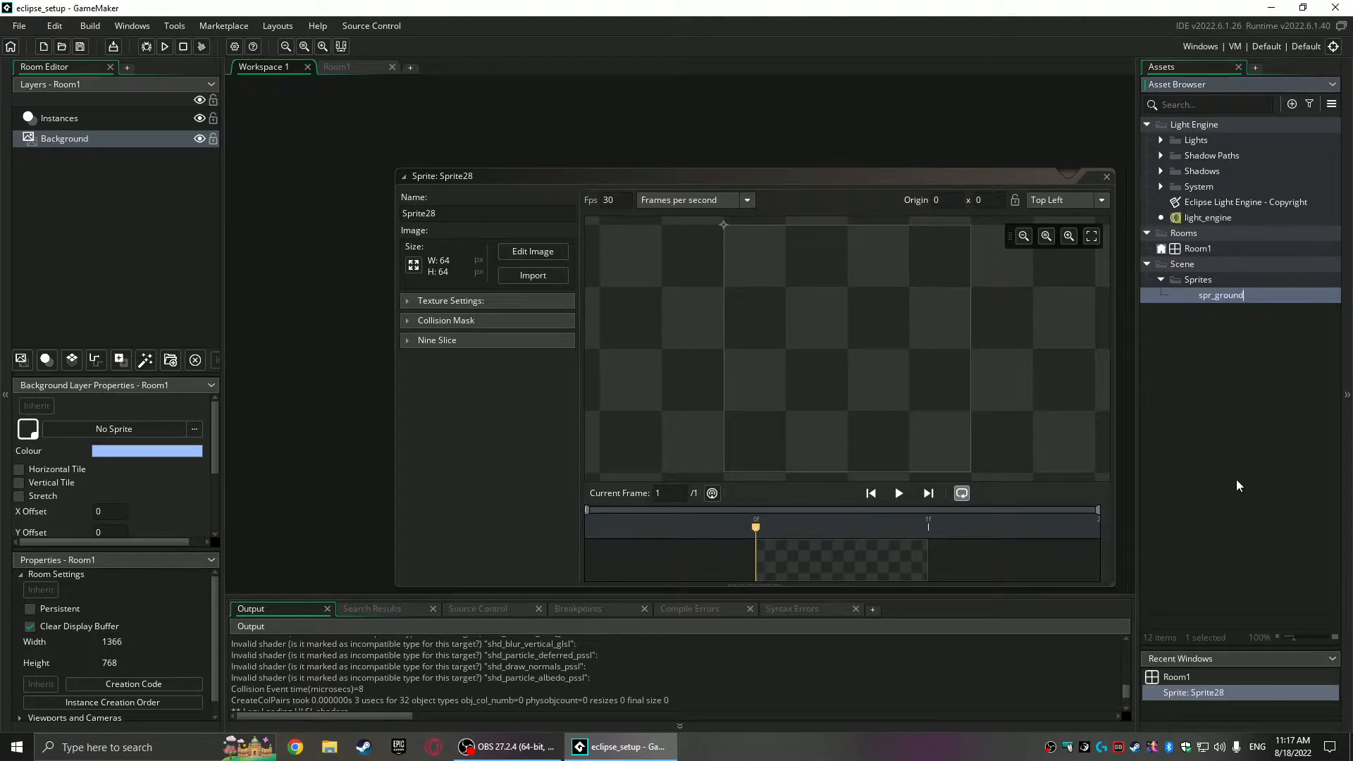
key("Return")
Step: Fill the whole 64 x 64 spr_ground image with dark green and close the image editor
left_click(533, 252)
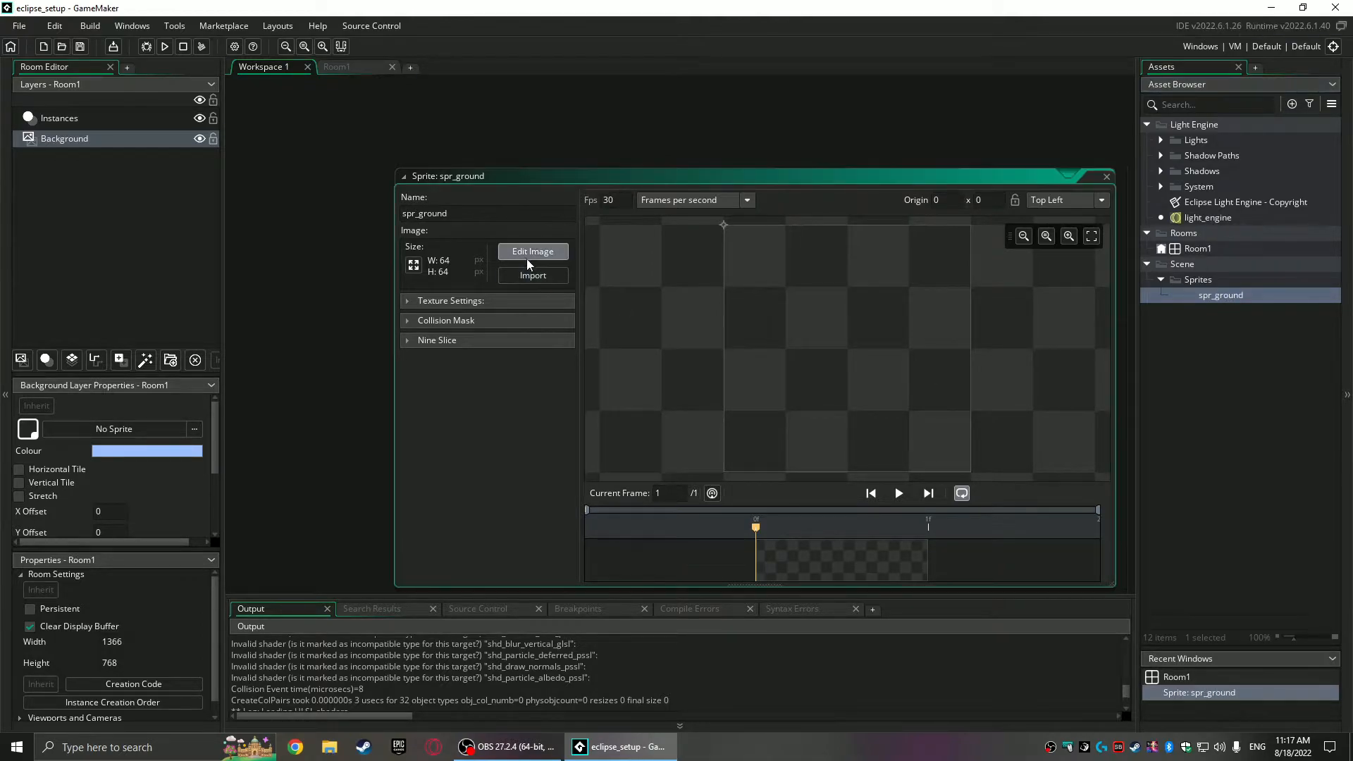
left_click(1122, 233)
key("f")
left_click(620, 305)
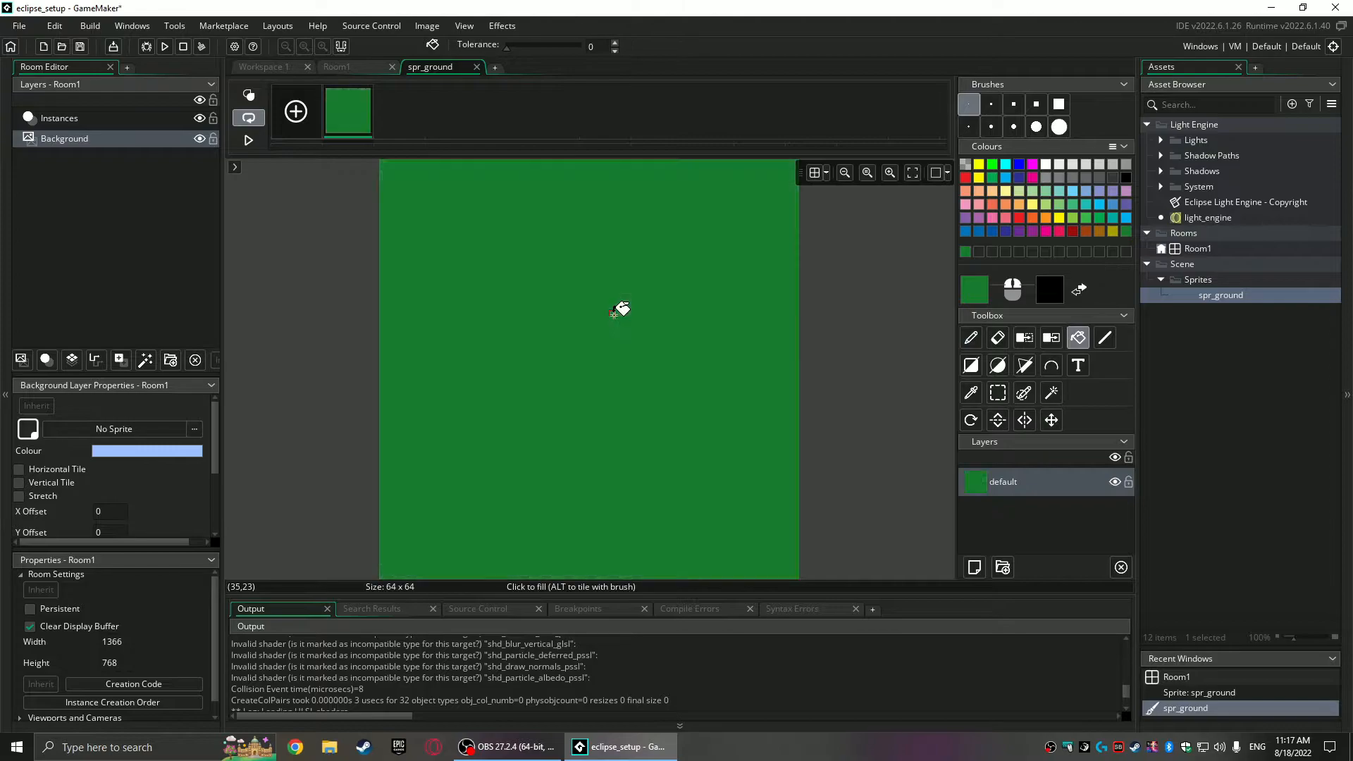
left_click(477, 67)
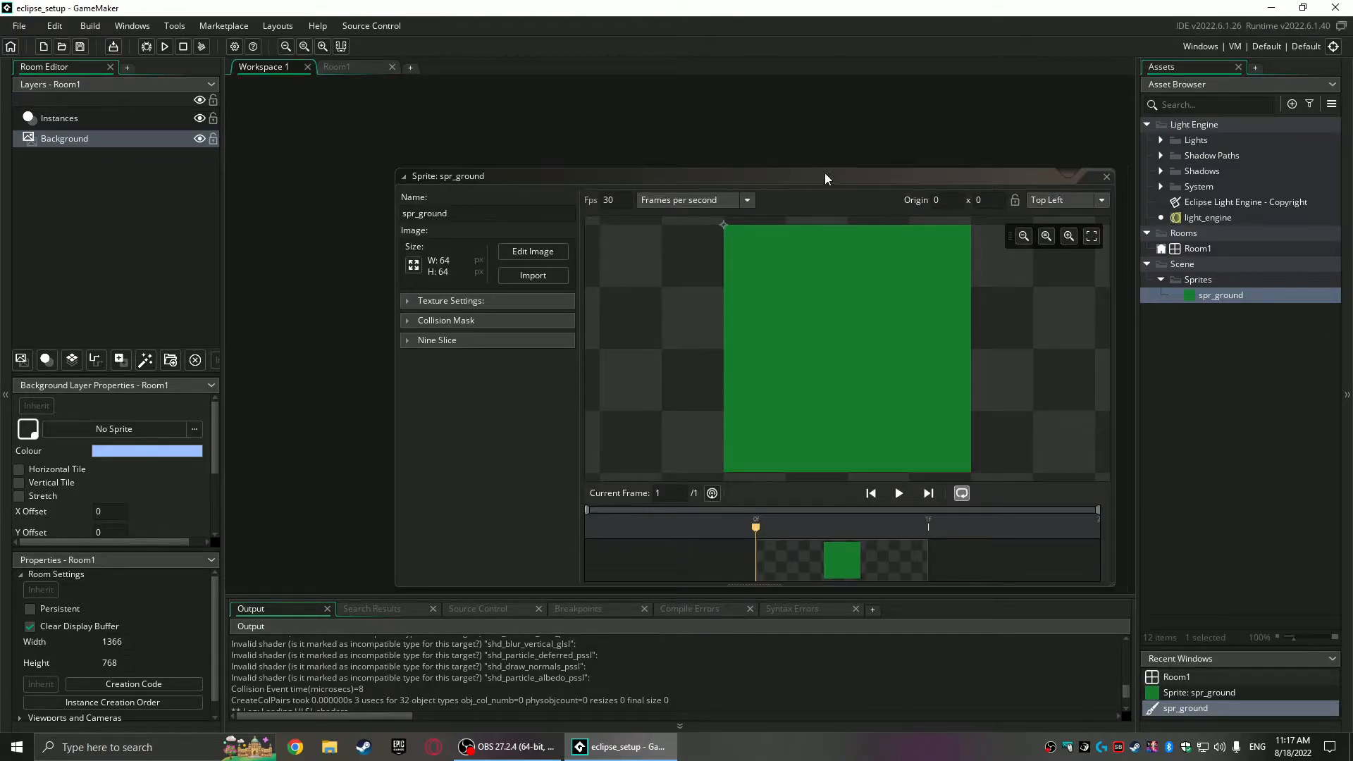
Step: Add an asset layer named ground between the Instances and Background layers of Room1
left_click(349, 68)
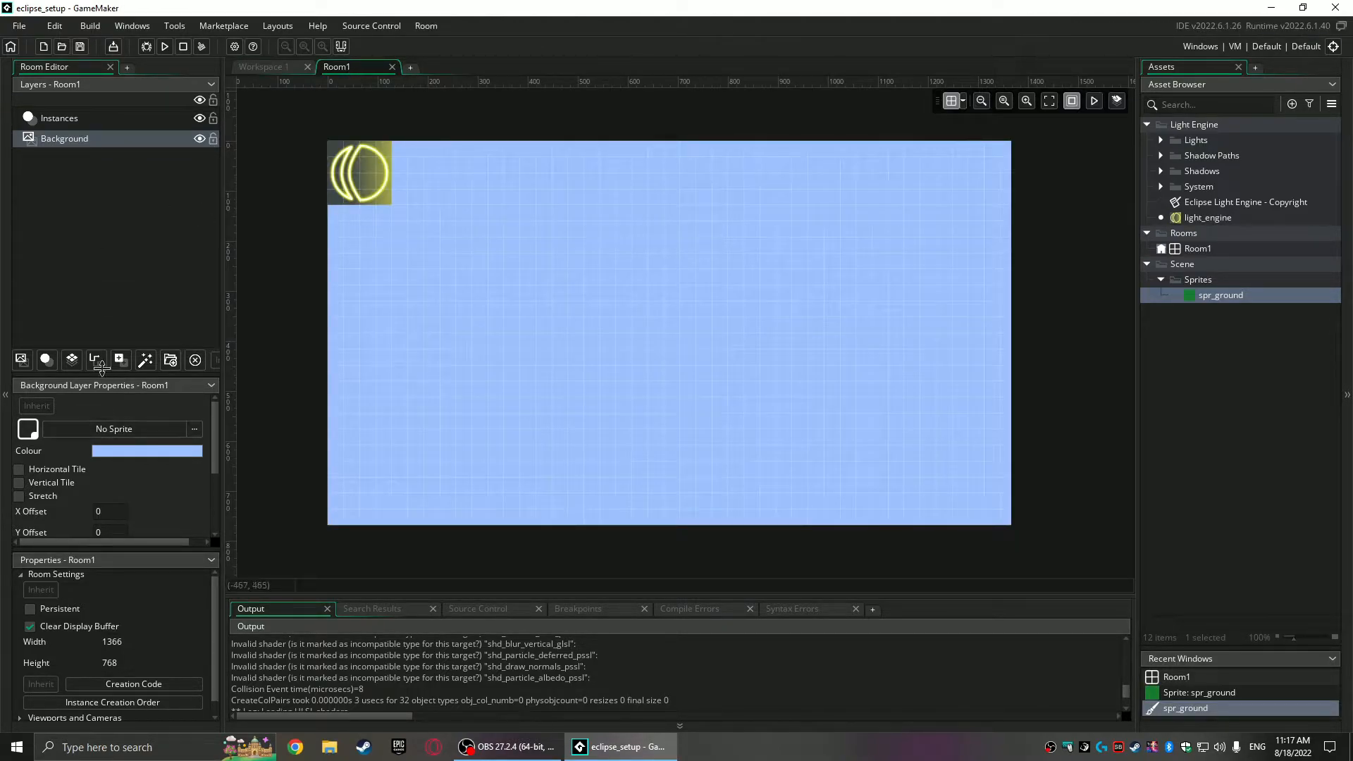
left_click(117, 360)
double_click(59, 141)
type("a")
type("round")
key("Return")
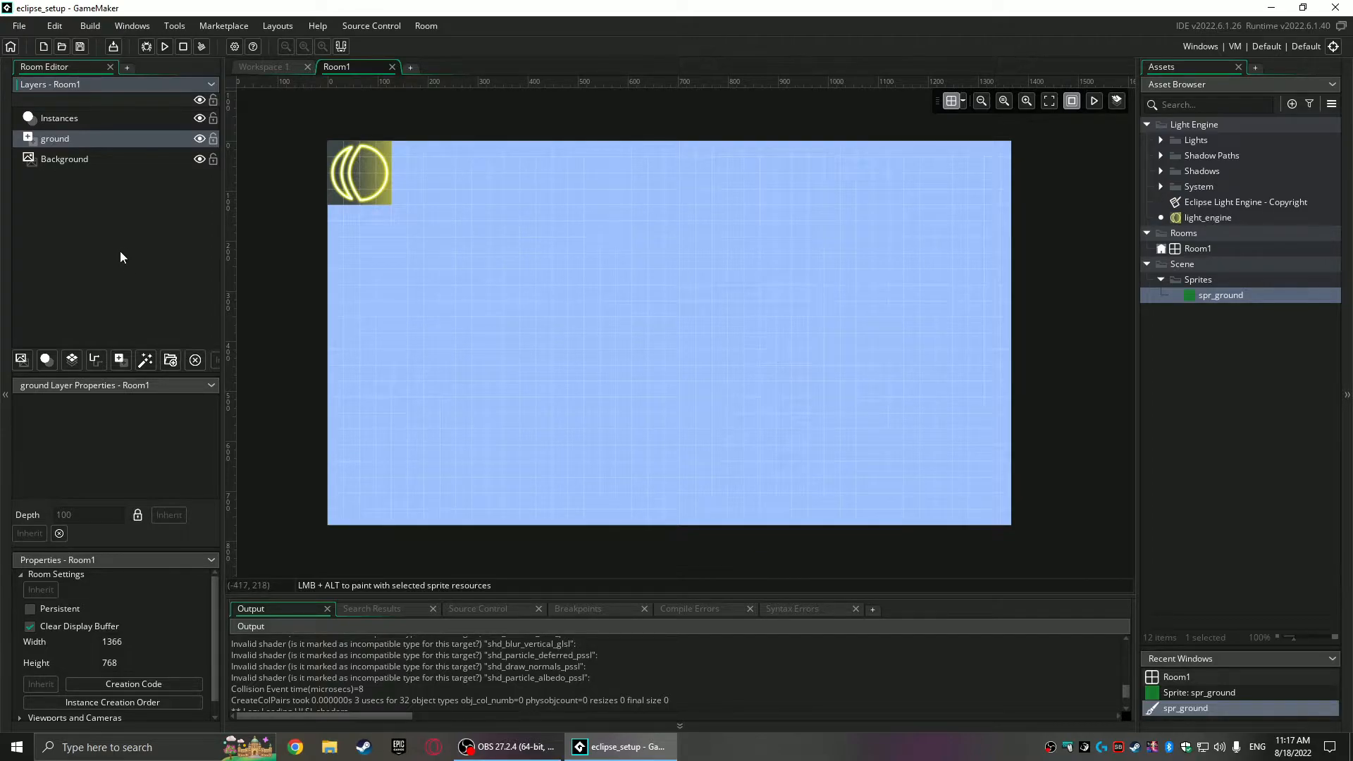
Step: Place spr_ground on the ground layer at (224, 128), stretched over most of the room, and run the game
left_click_drag(1229, 296, 902, 467)
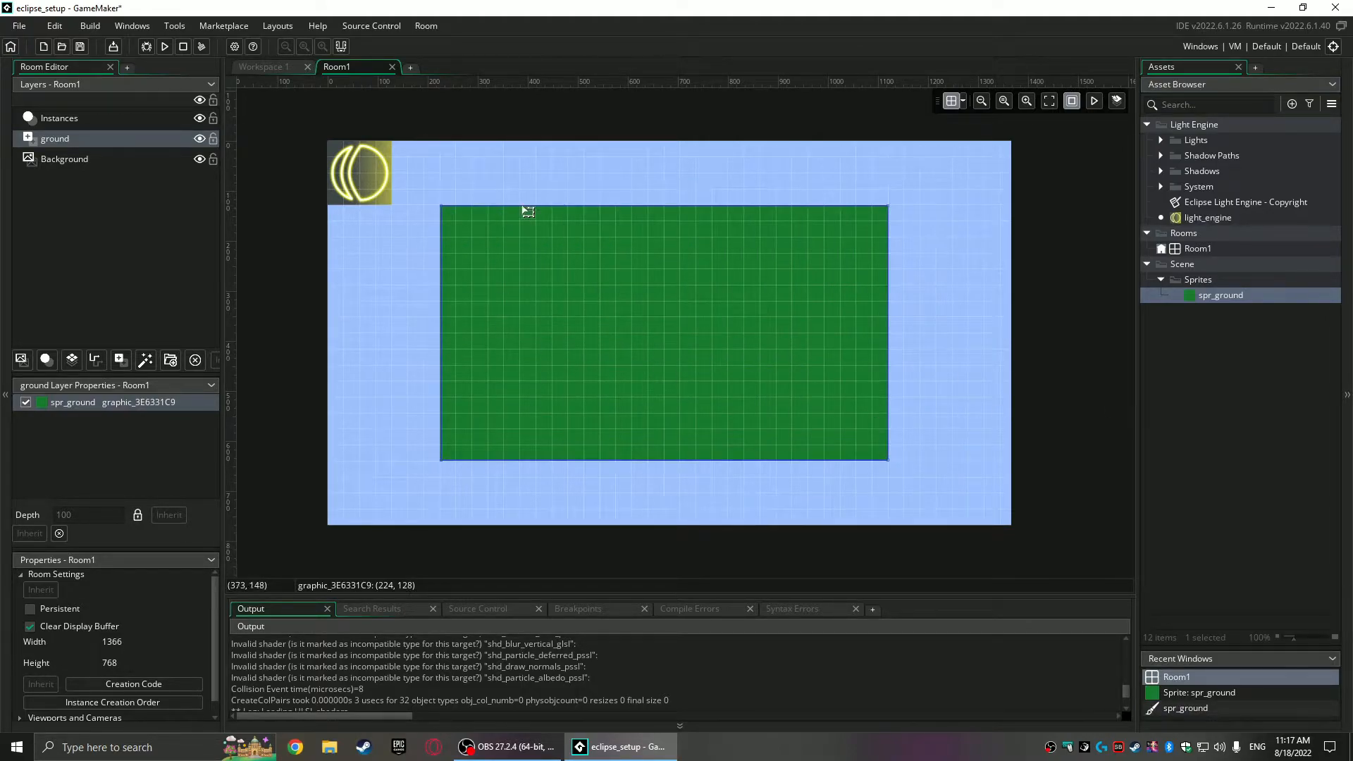
left_click(524, 176)
key("F5")
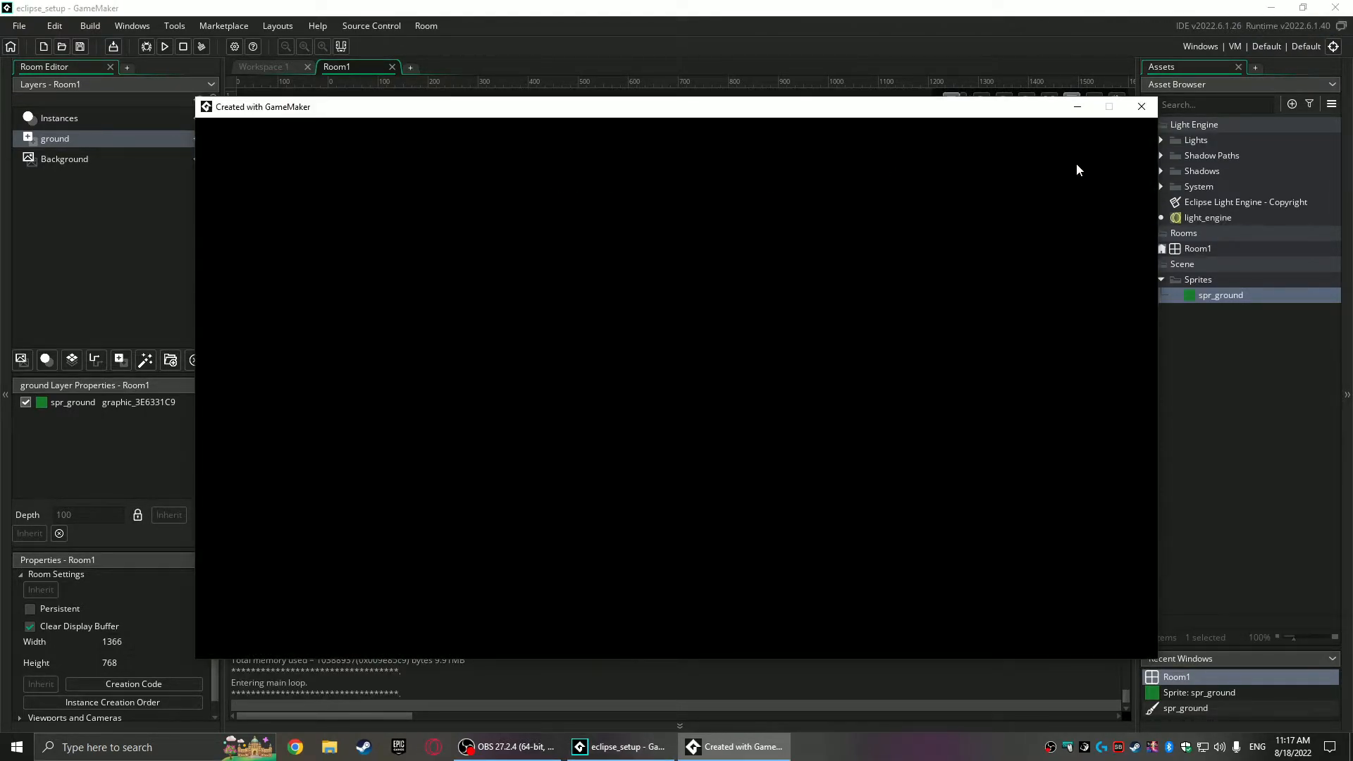
Step: Close the running game and rename the Instances layer of Room1 to lighting
left_click(1142, 107)
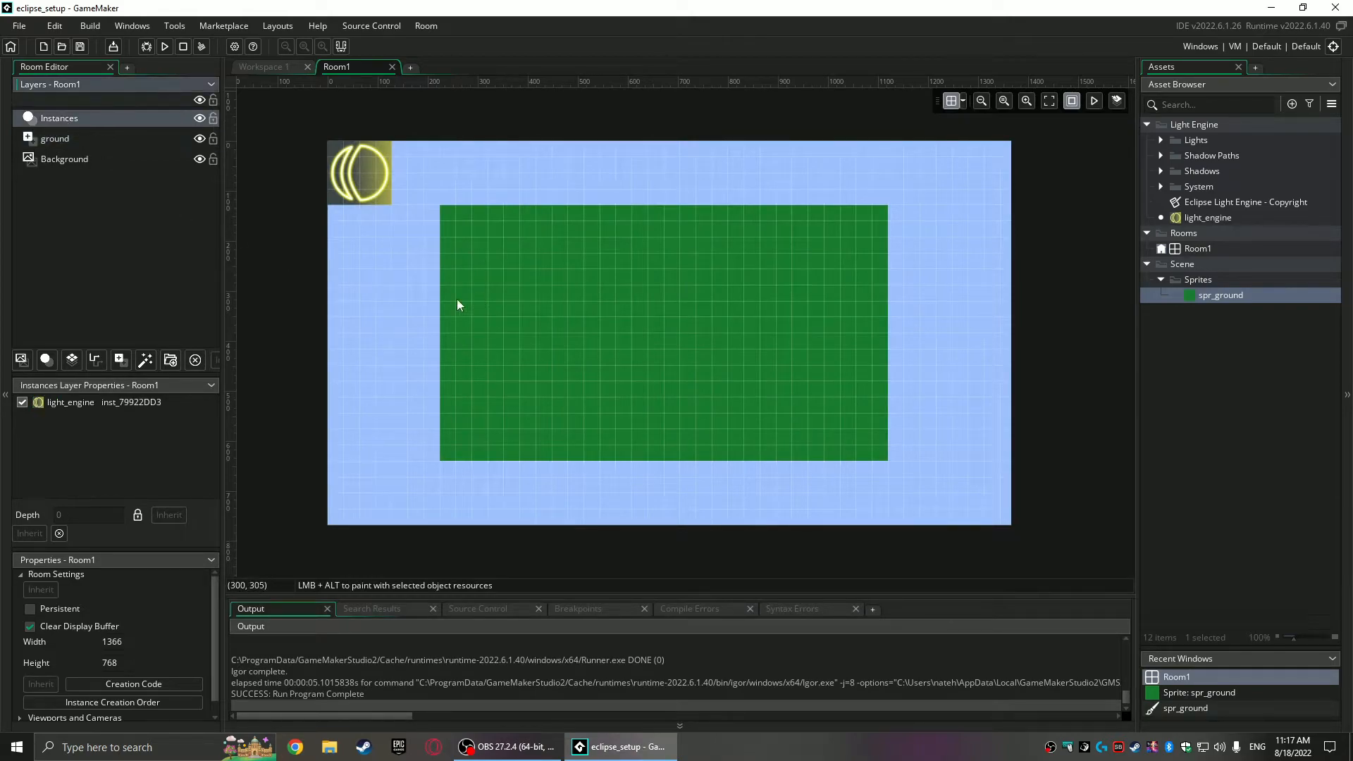
double_click(49, 123)
type("lighting")
key("Return")
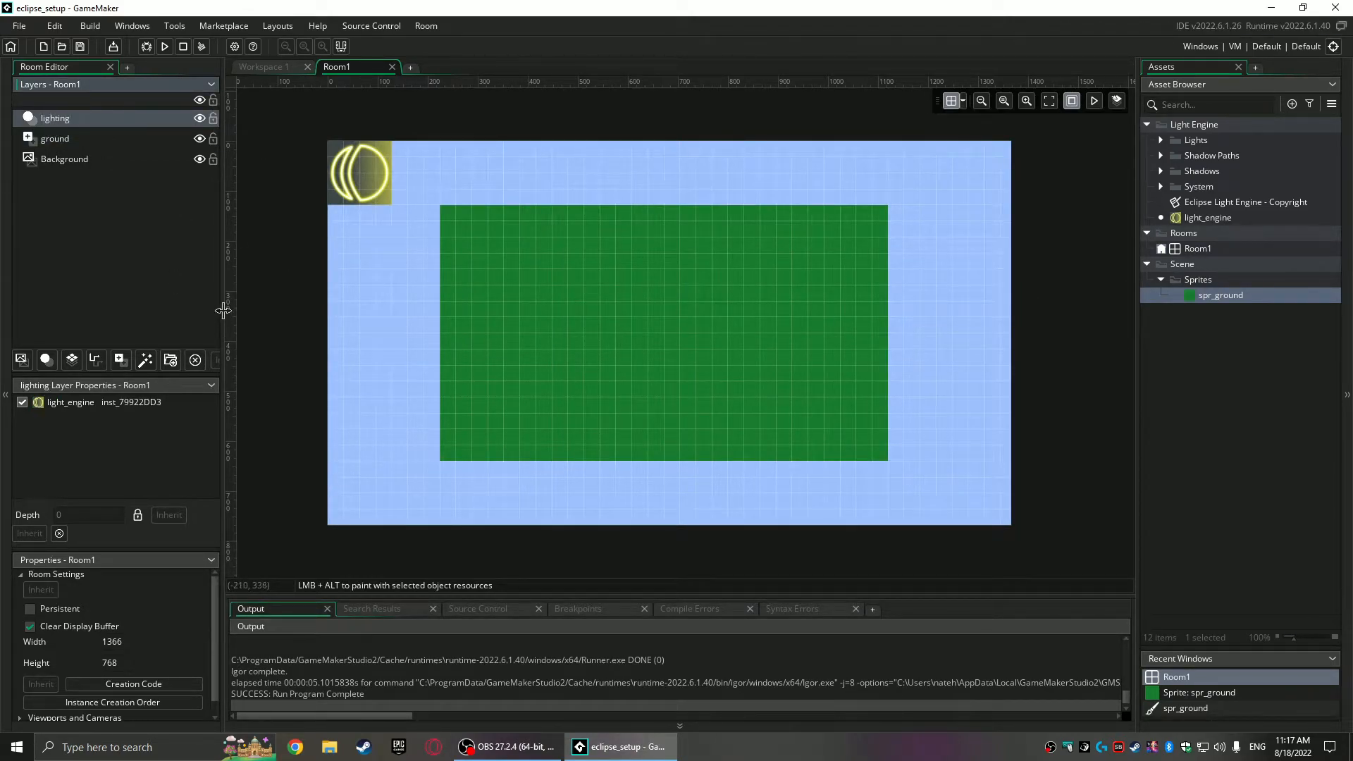
Step: Add an instance layer named world to Room1, ordered between the lighting and ground layers
left_click(46, 360)
double_click(60, 123)
type("world")
key("Return")
left_click_drag(60, 122, 64, 152)
left_click(58, 121)
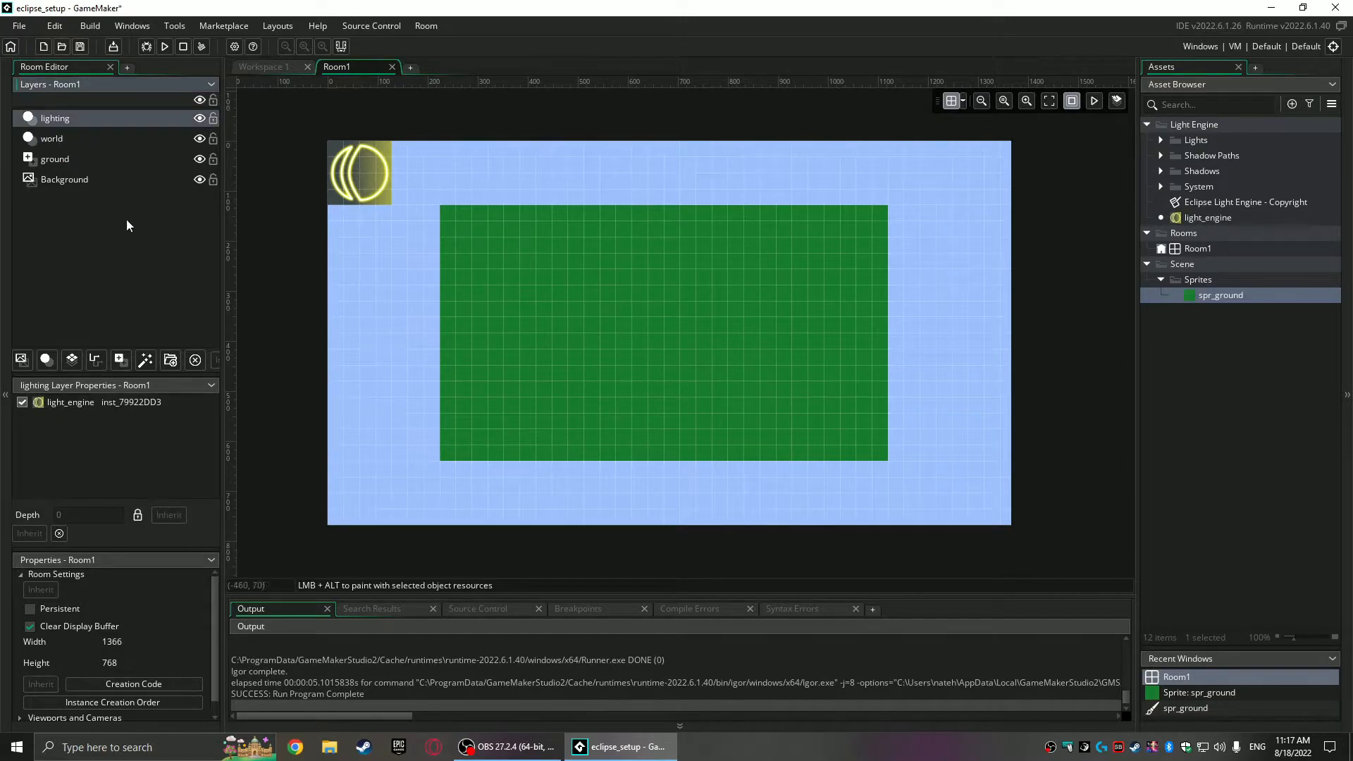
left_click(360, 187)
left_click(507, 283)
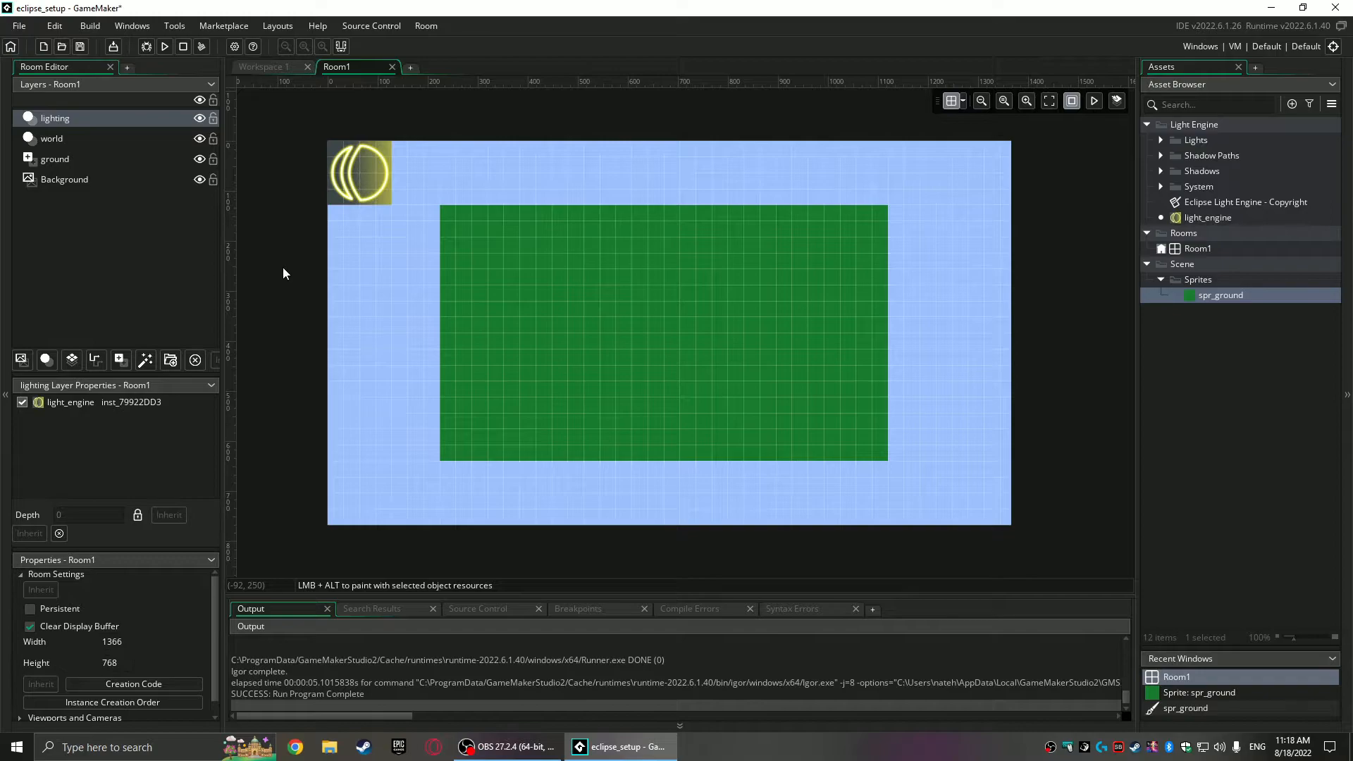
Step: Place le_shadow_rect_static on the world layer over the upper-left part of the ground, stretched into a wide rectangle
left_click(55, 138)
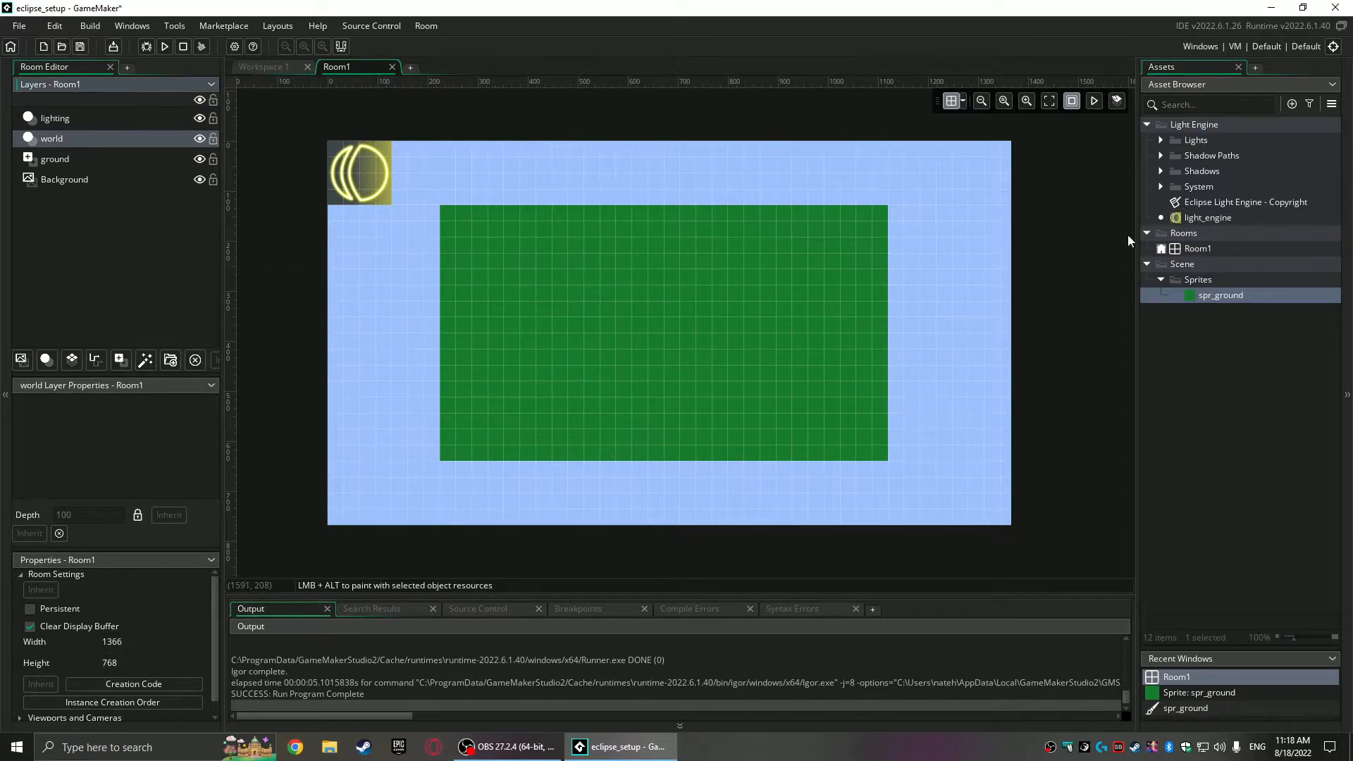
left_click(1161, 170)
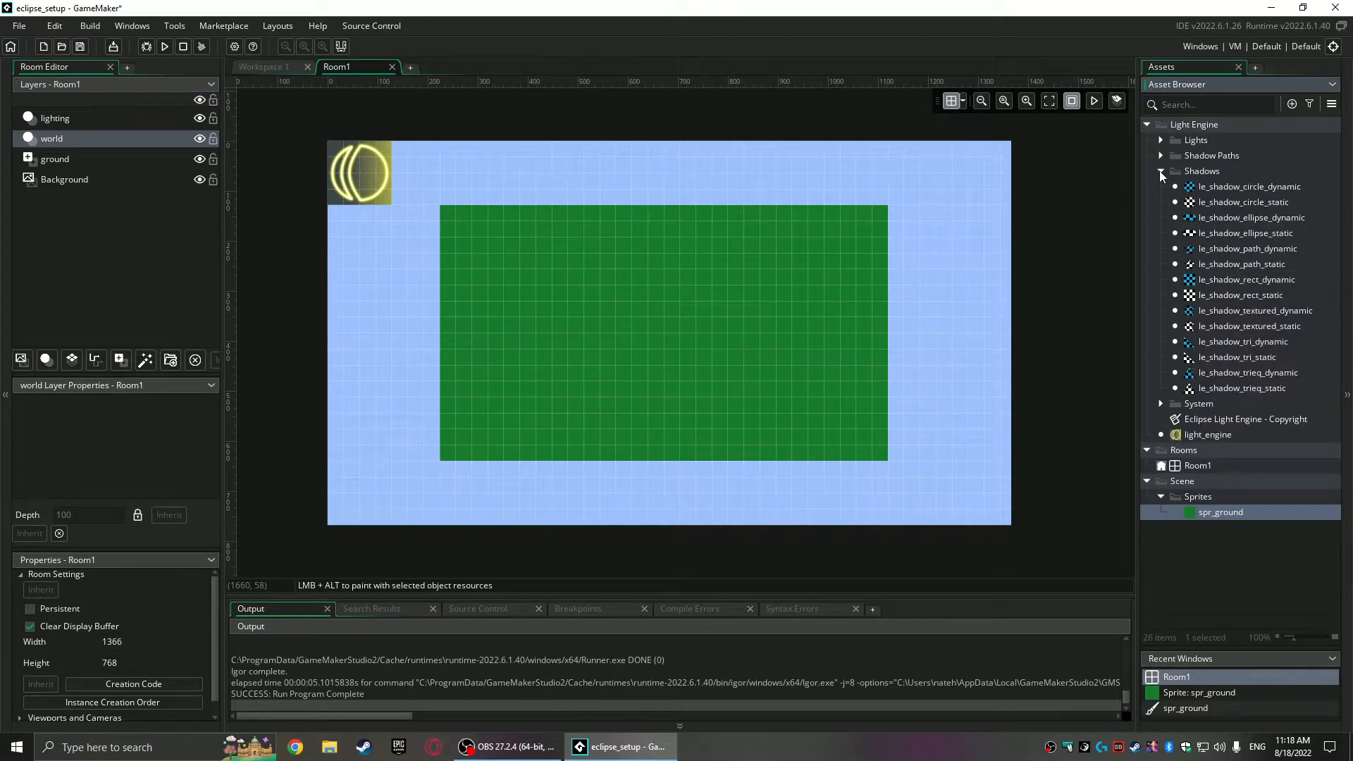
left_click(1224, 186)
left_click(1229, 387)
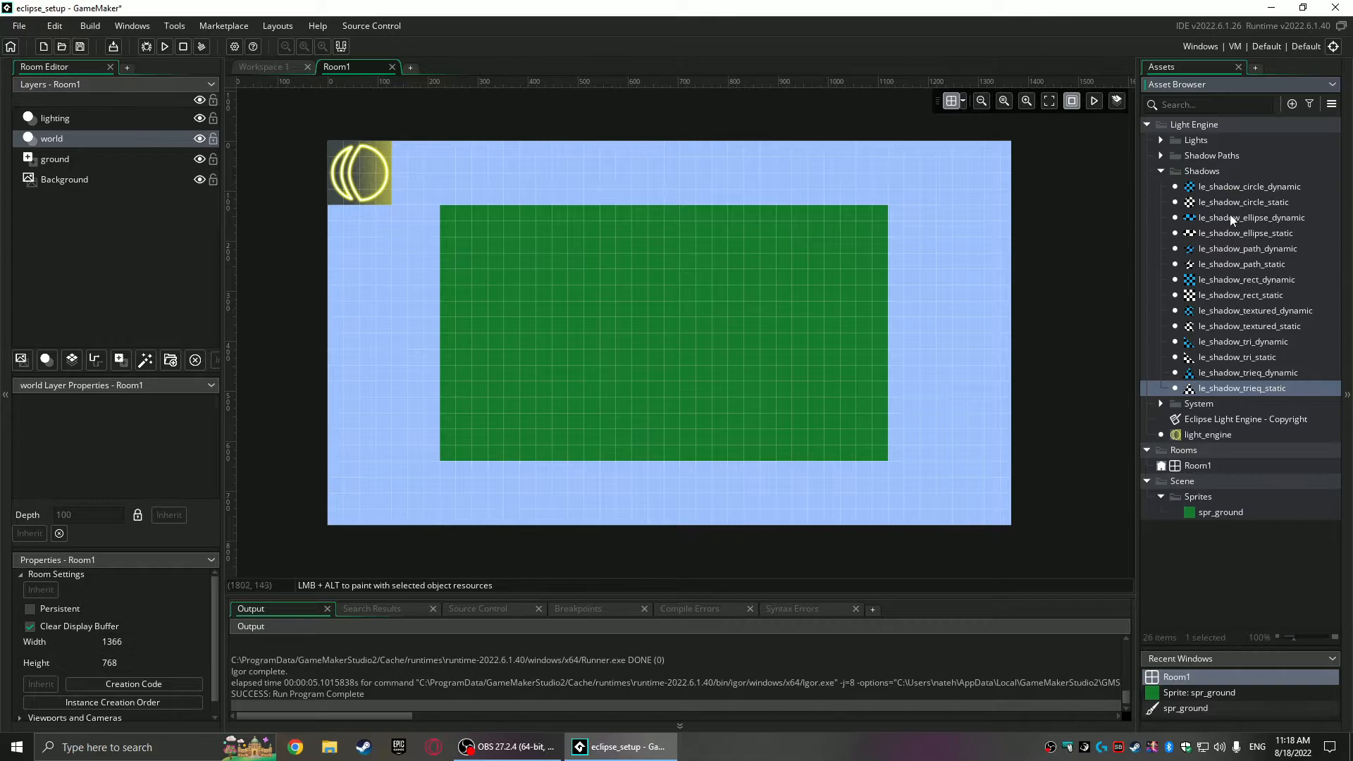
left_click_drag(1229, 297, 616, 317)
Step: Place an le_light_point instance at (288, 192) on the lighting layer and test-run the game
left_click(1160, 140)
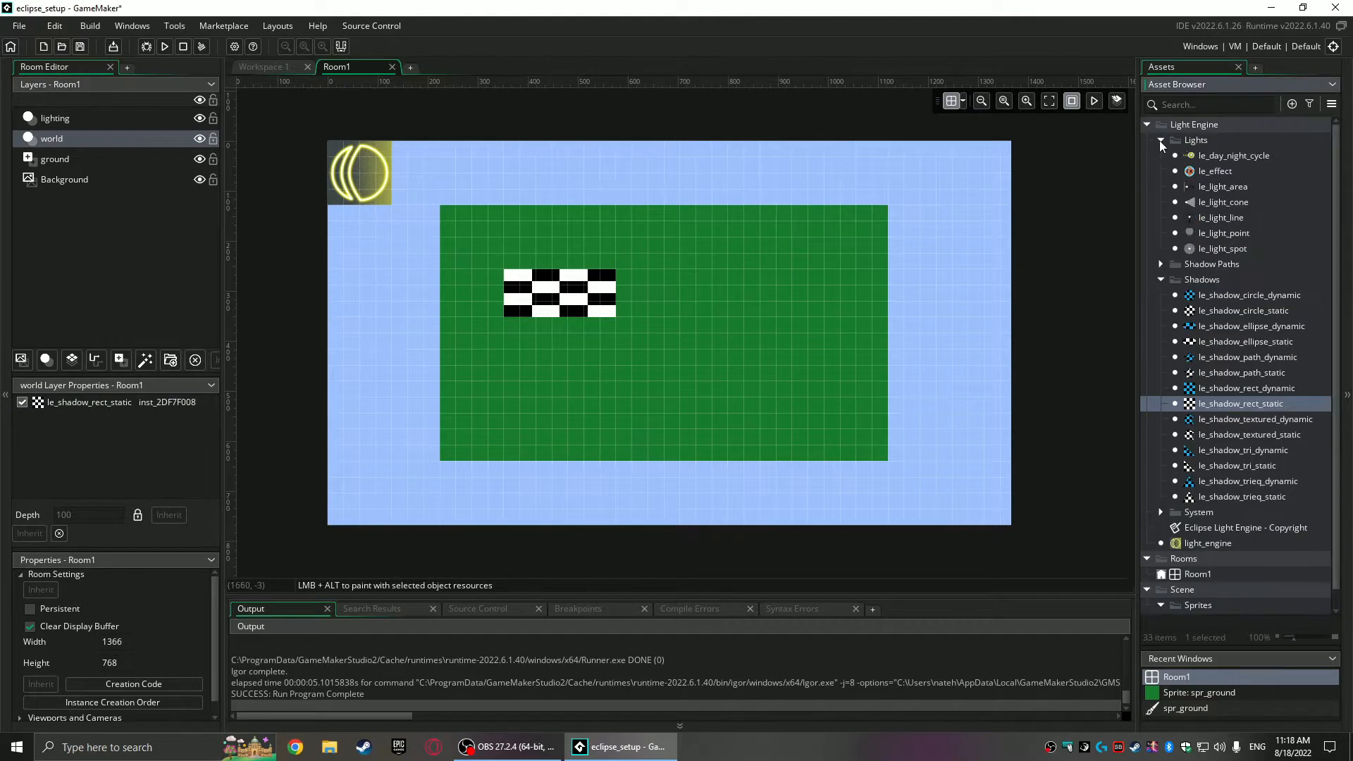
left_click_drag(1222, 233, 63, 116)
left_click(63, 117)
left_click(471, 233, "alt")
key("F5")
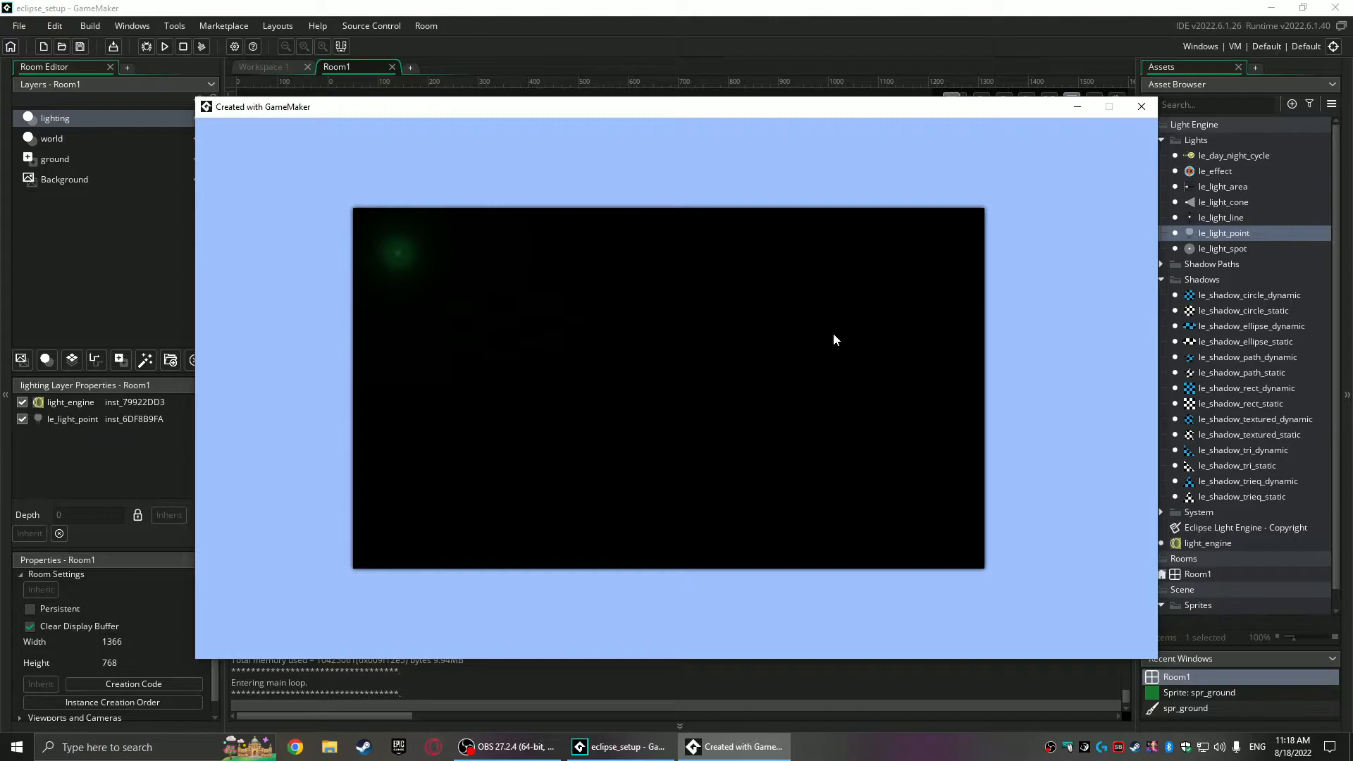
left_click(1141, 106)
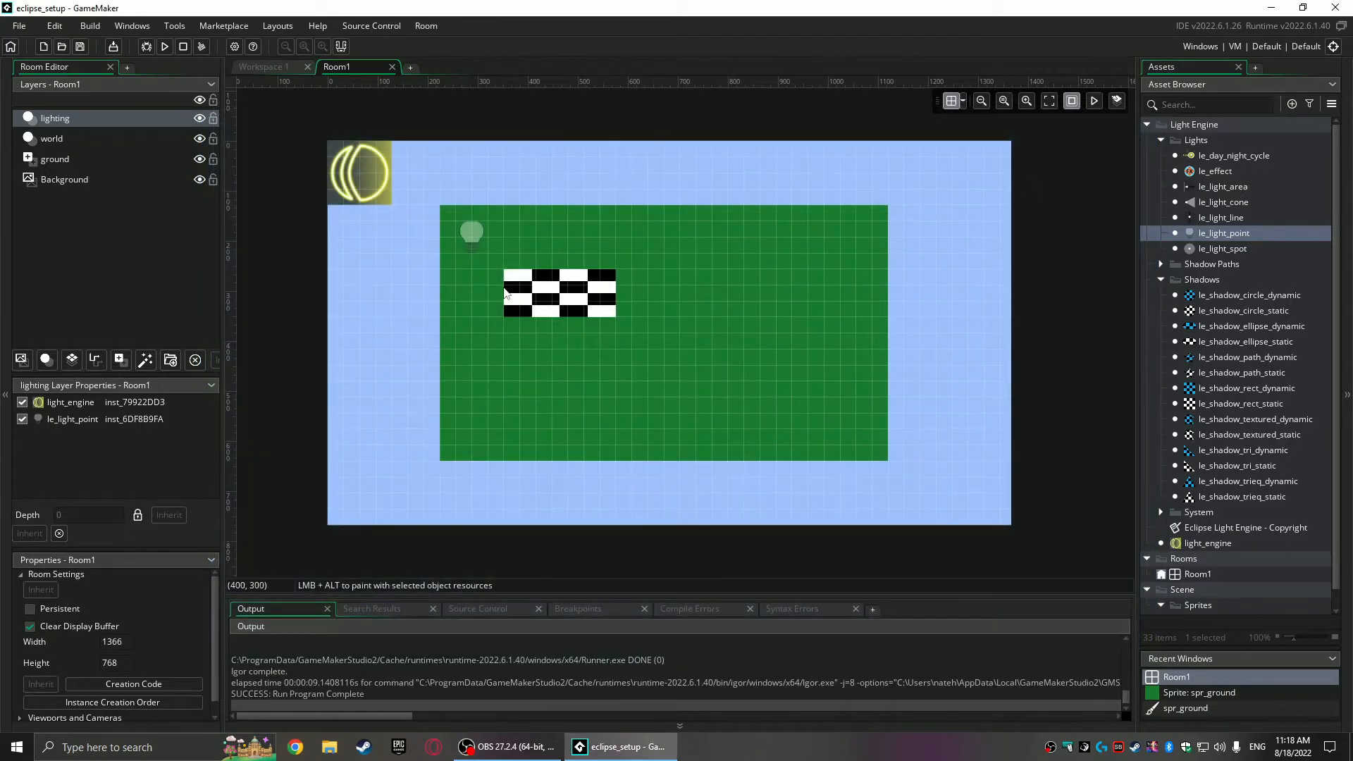
Step: Examine the instance properties and variables of the le_light_point in the room
double_click(474, 226)
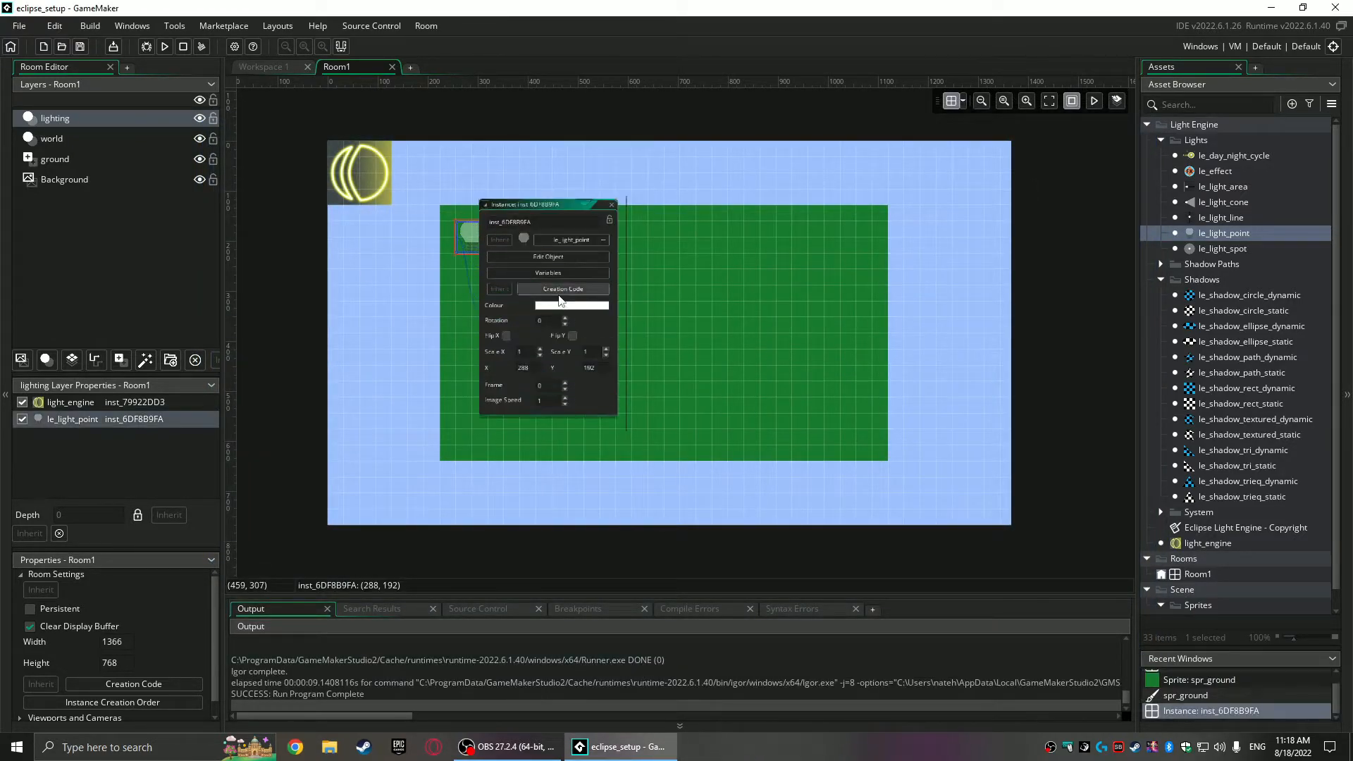
scroll(560, 301, "up", 3, "ctrl")
left_click(511, 219)
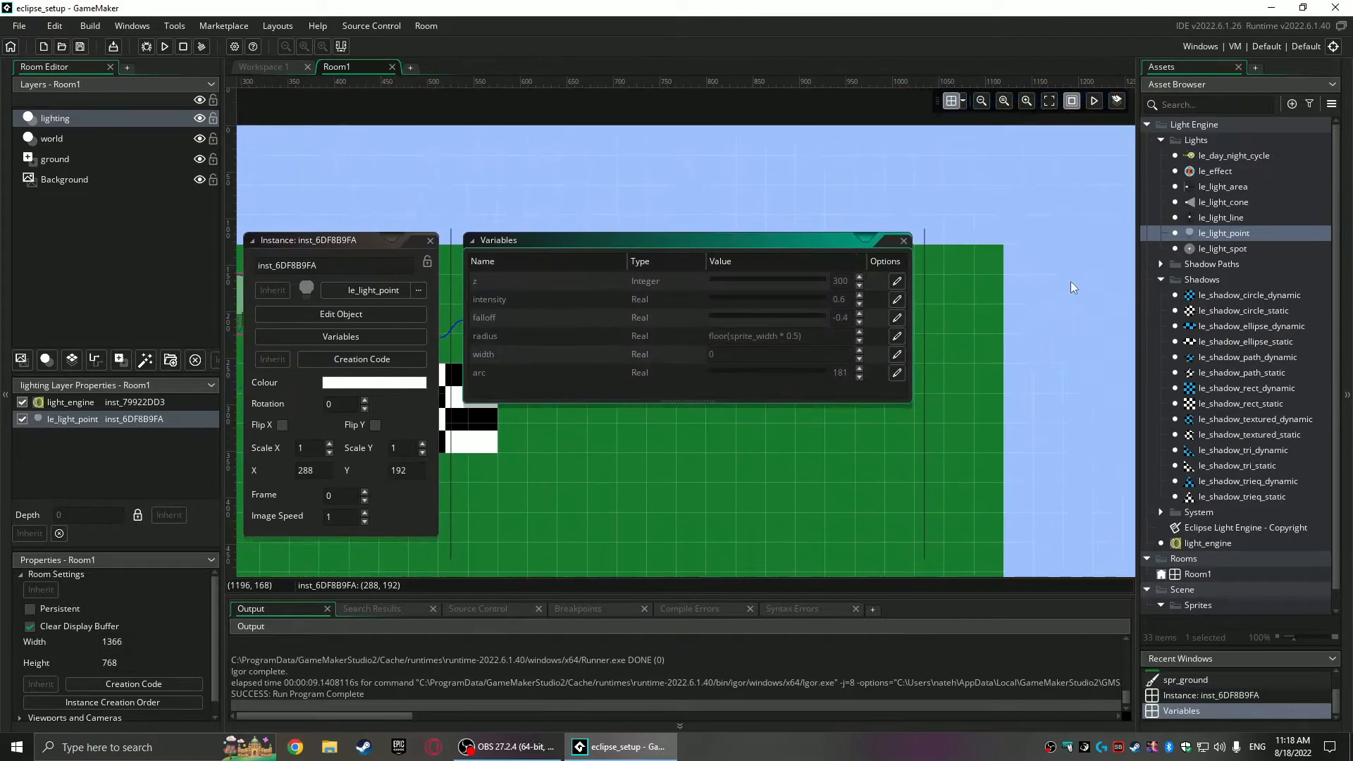
middle_click_drag(382, 196, 646, 163)
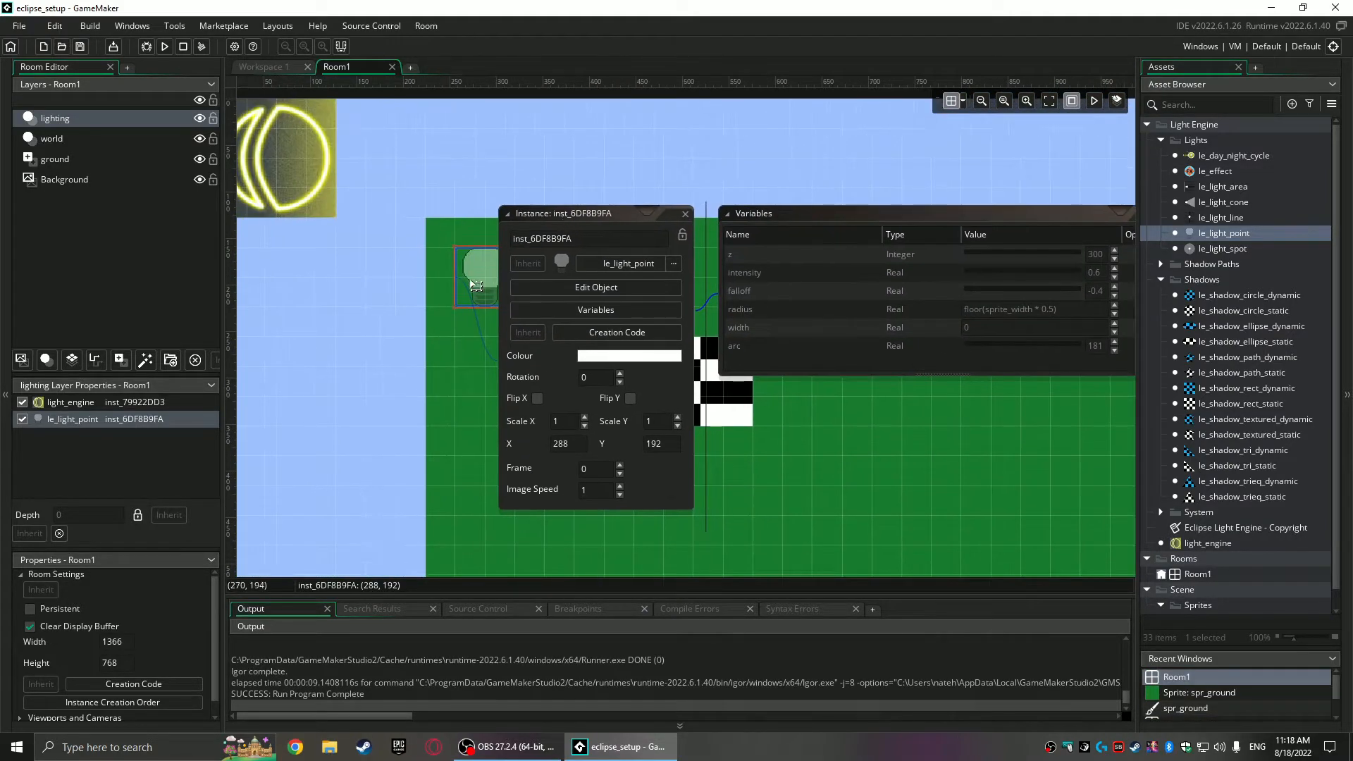
left_click_drag(624, 215, 751, 205)
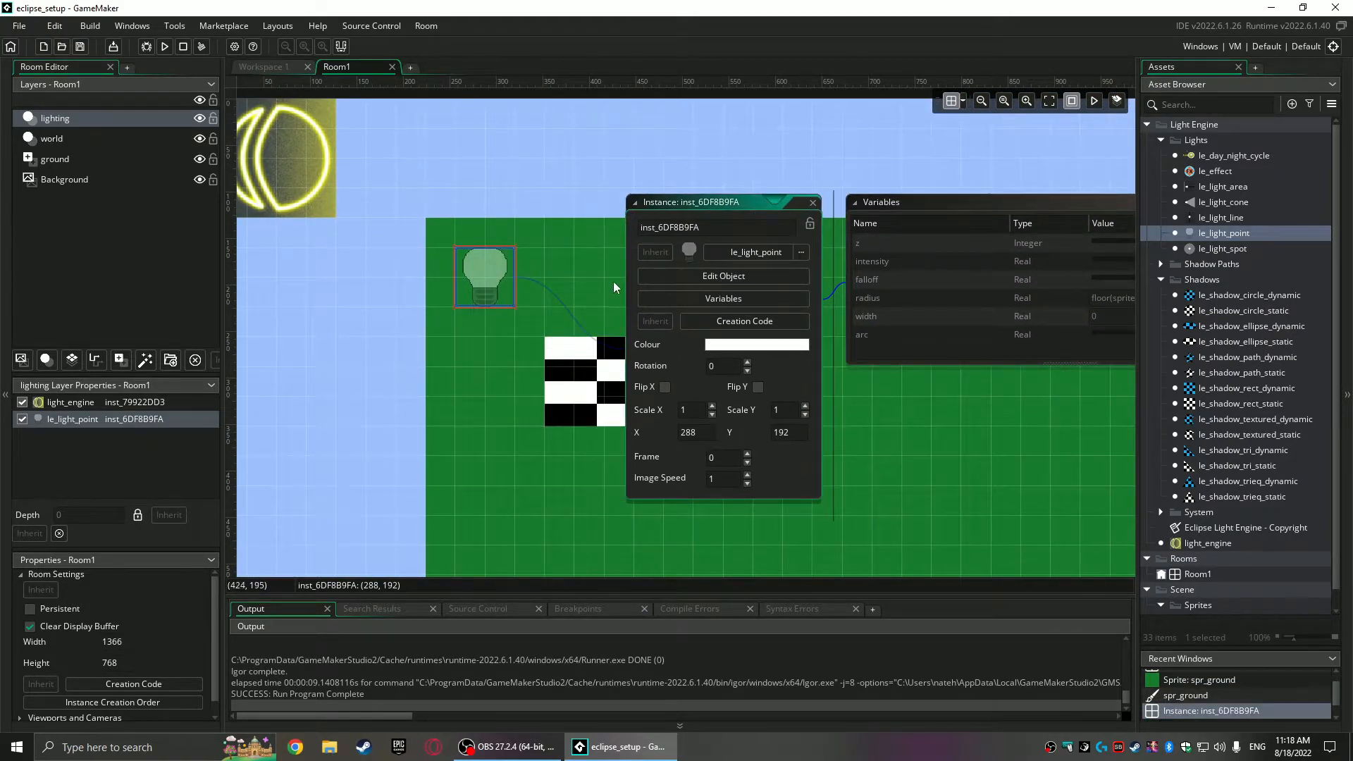
middle_click_drag(615, 287, 479, 279)
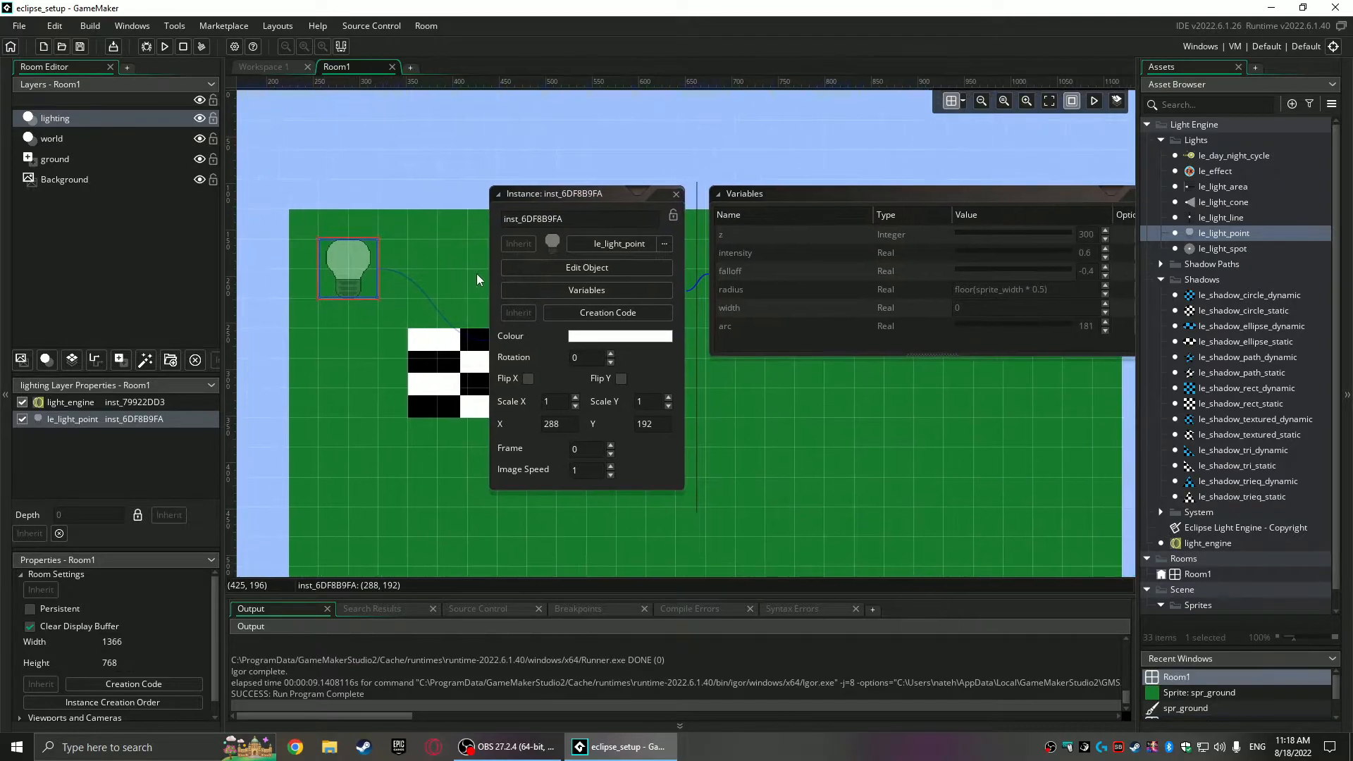
left_click(677, 194)
Step: Try scaling the le_light_point instance up around the checkered rectangle, test-run the game, and undo the scaling
scroll(669, 351, "down", 3, "ctrl")
left_click_drag(494, 322, 761, 519)
key("F5")
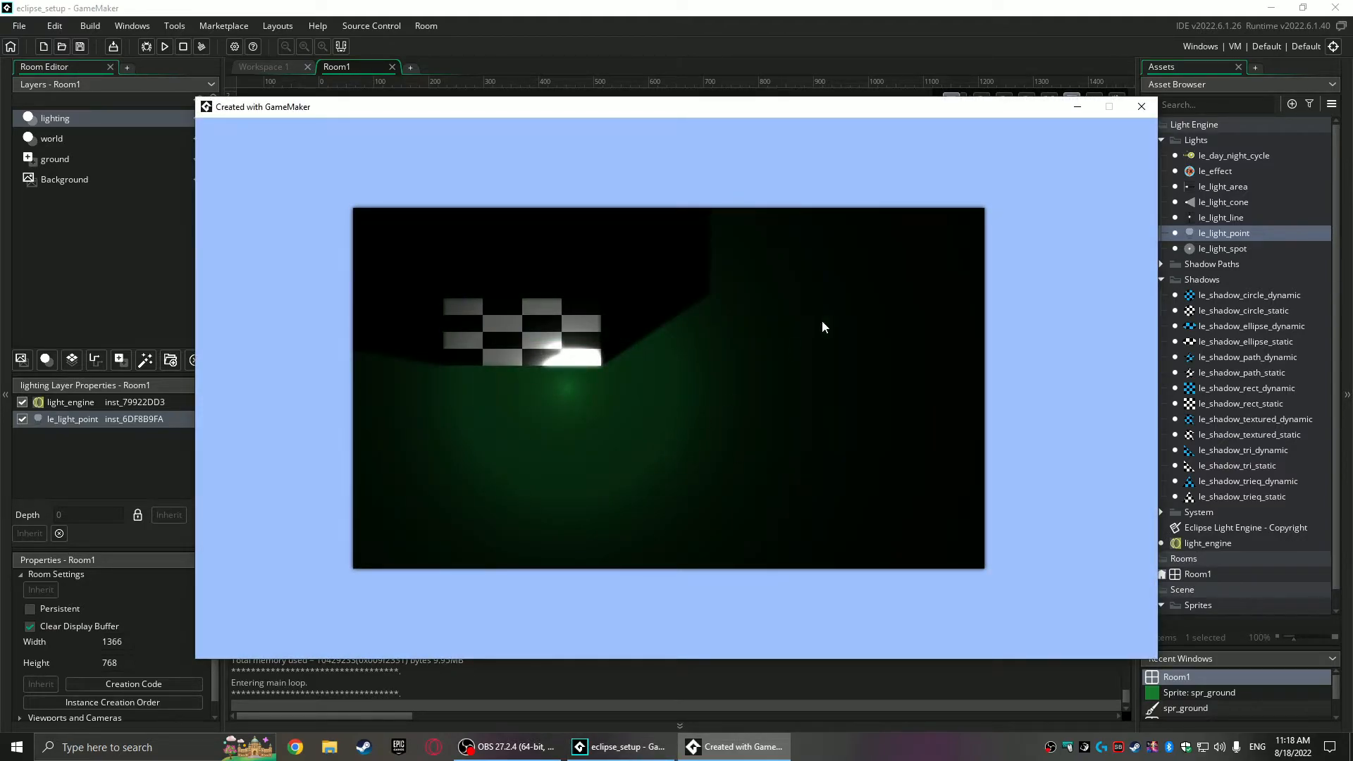
left_click(1141, 107)
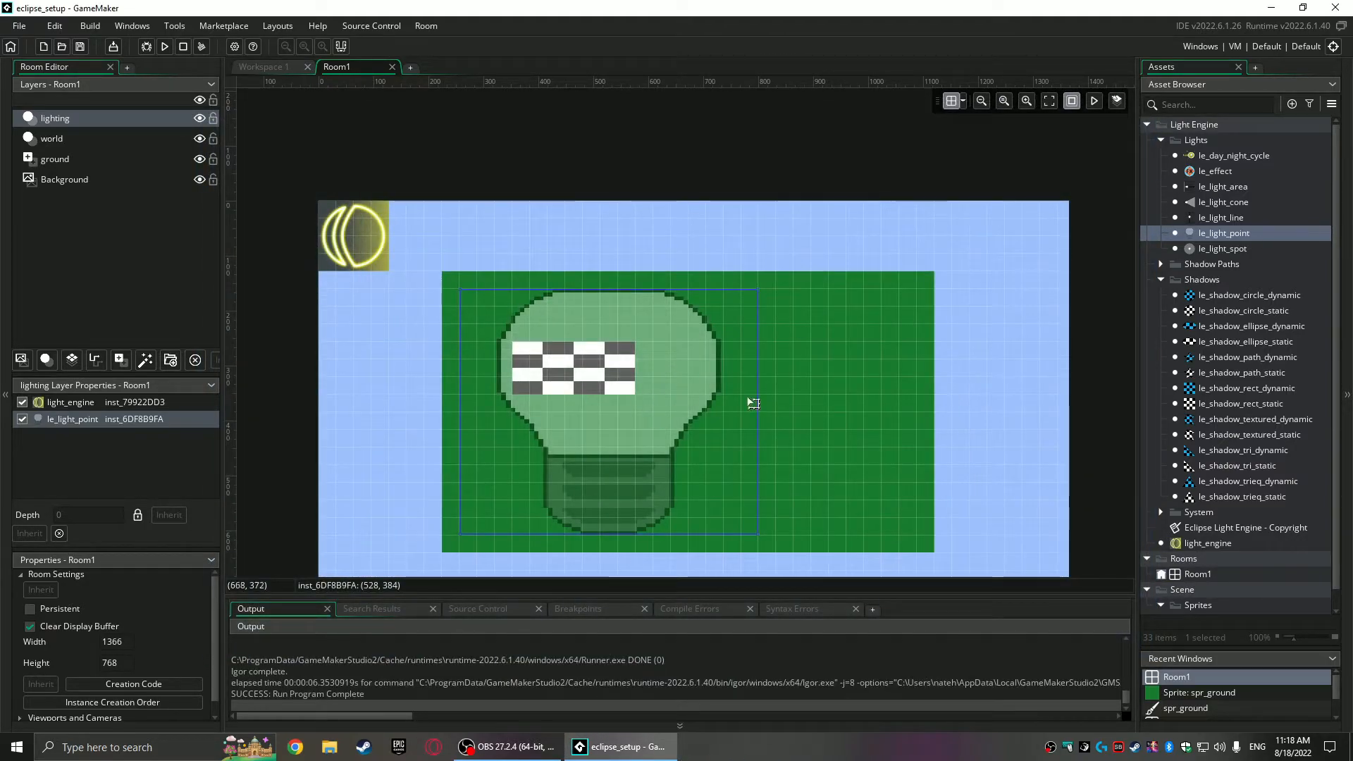
key("ctrl+z")
Step: Move the le_light_point instance to (768, 448) and set its radius variable to 500
left_click_drag(473, 304, 732, 450)
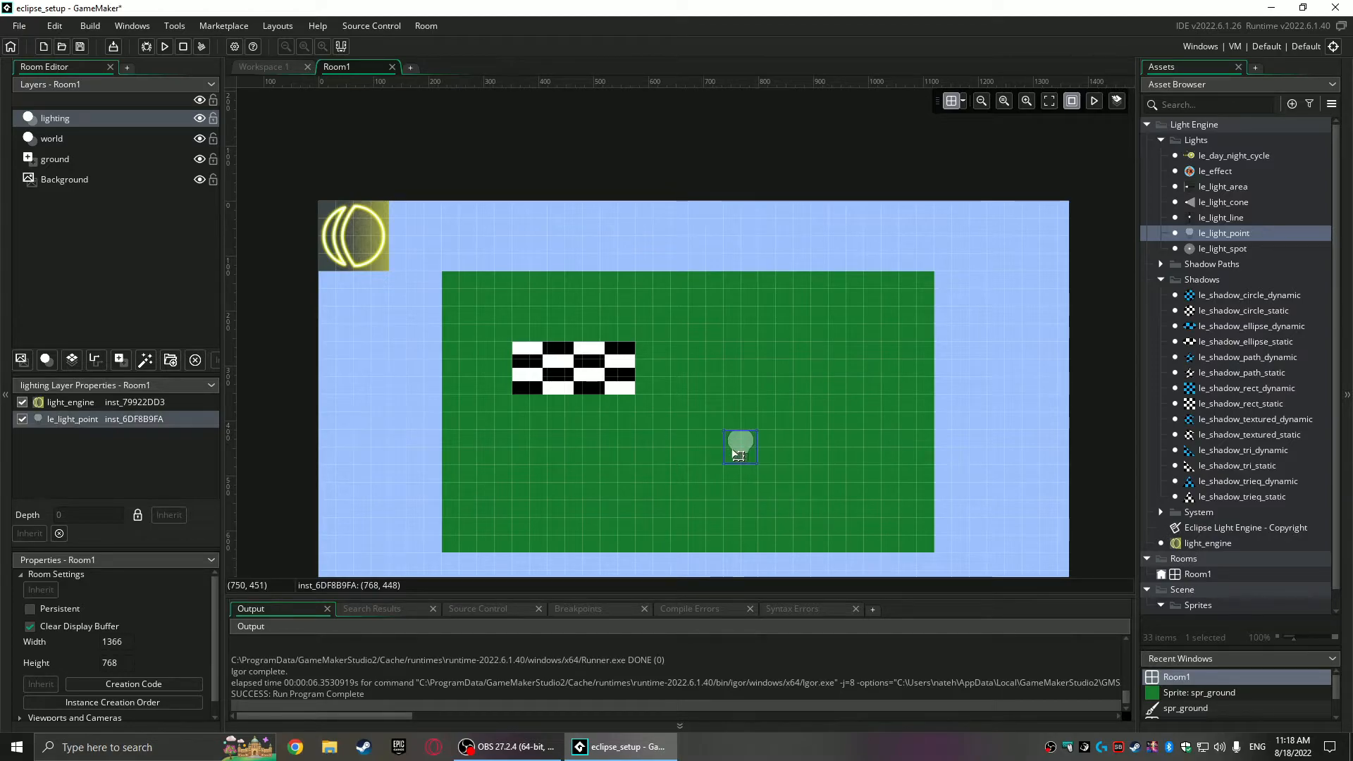
double_click(738, 455)
left_click(816, 485)
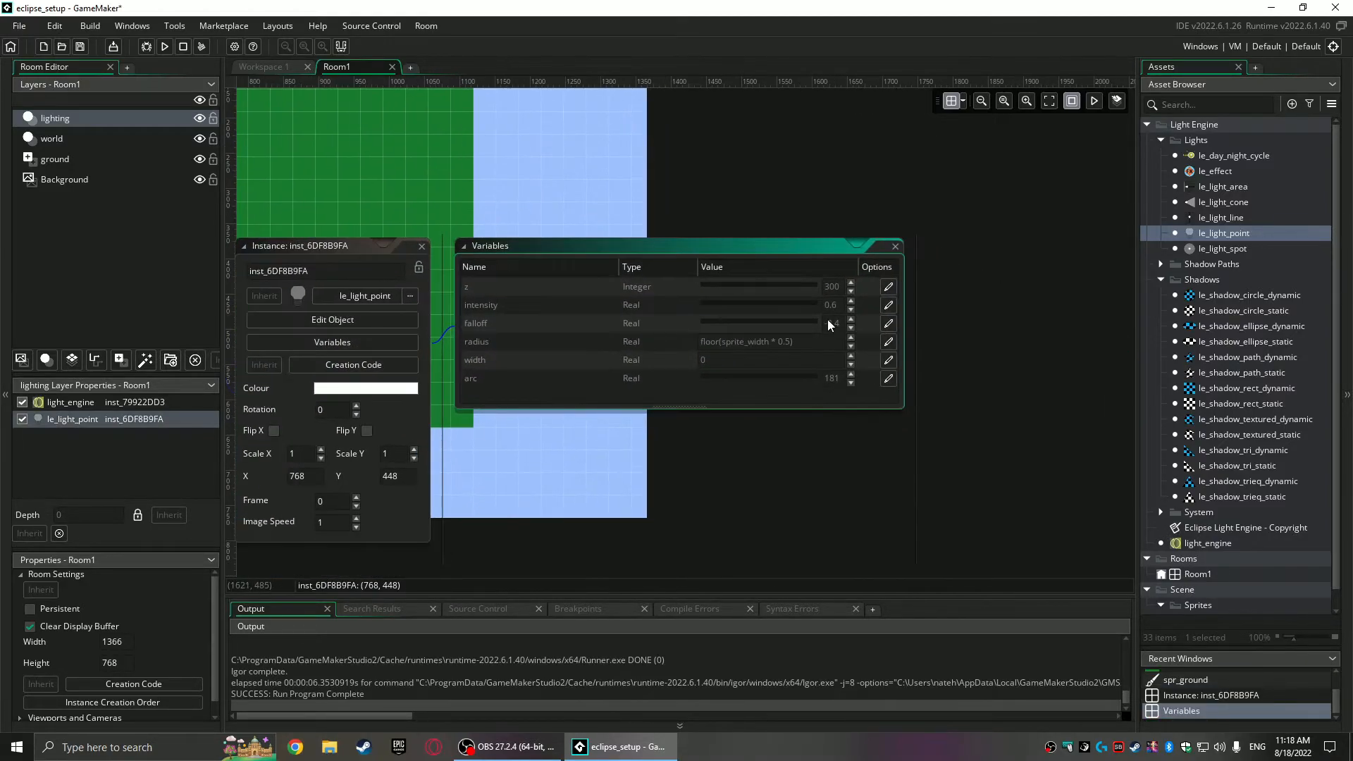
left_click(704, 328)
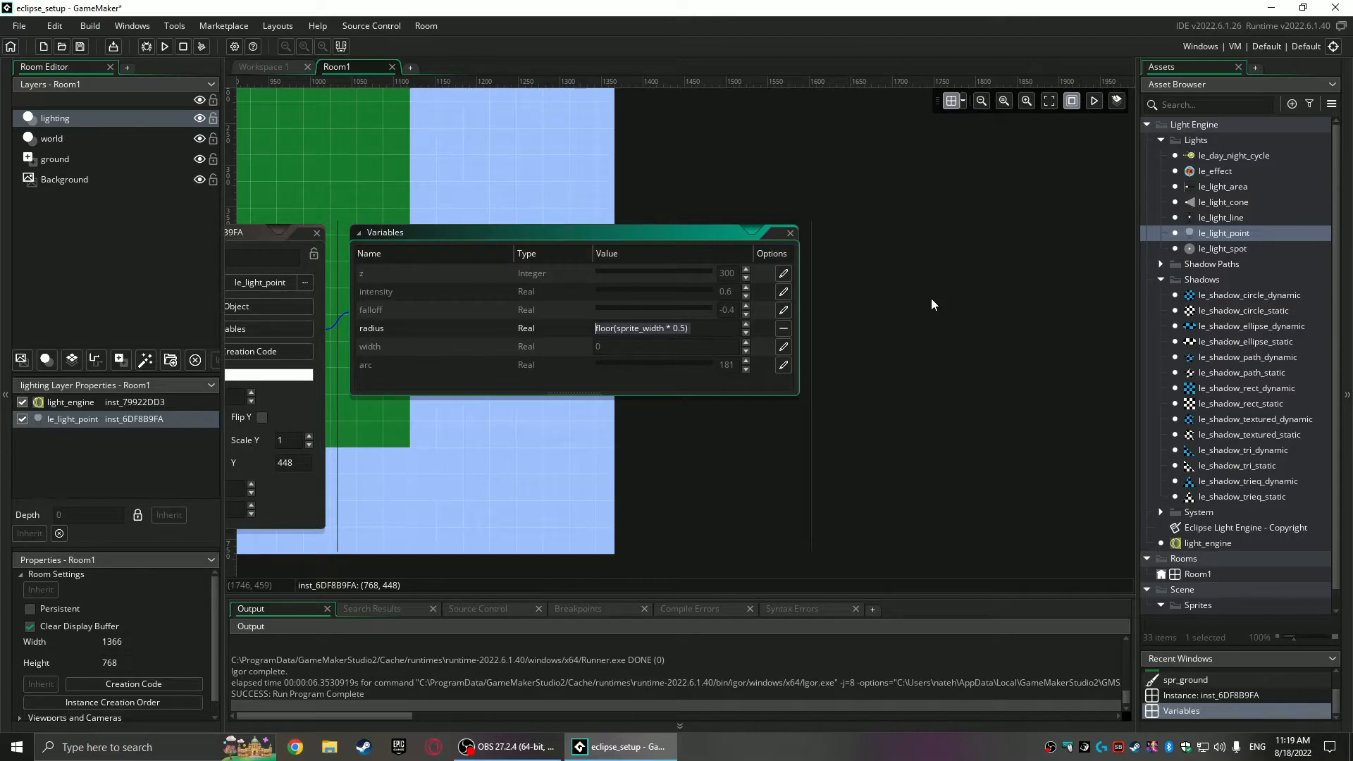
type("500")
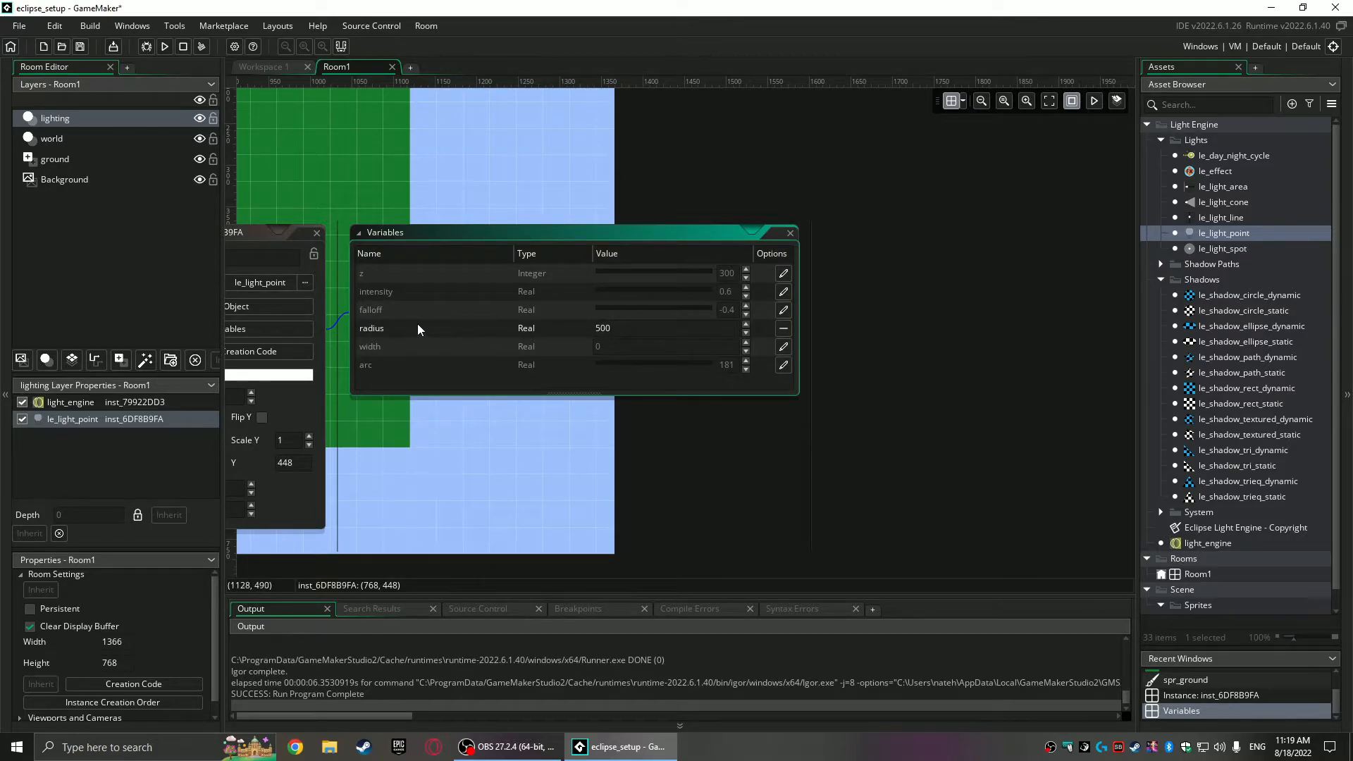
left_click(379, 197)
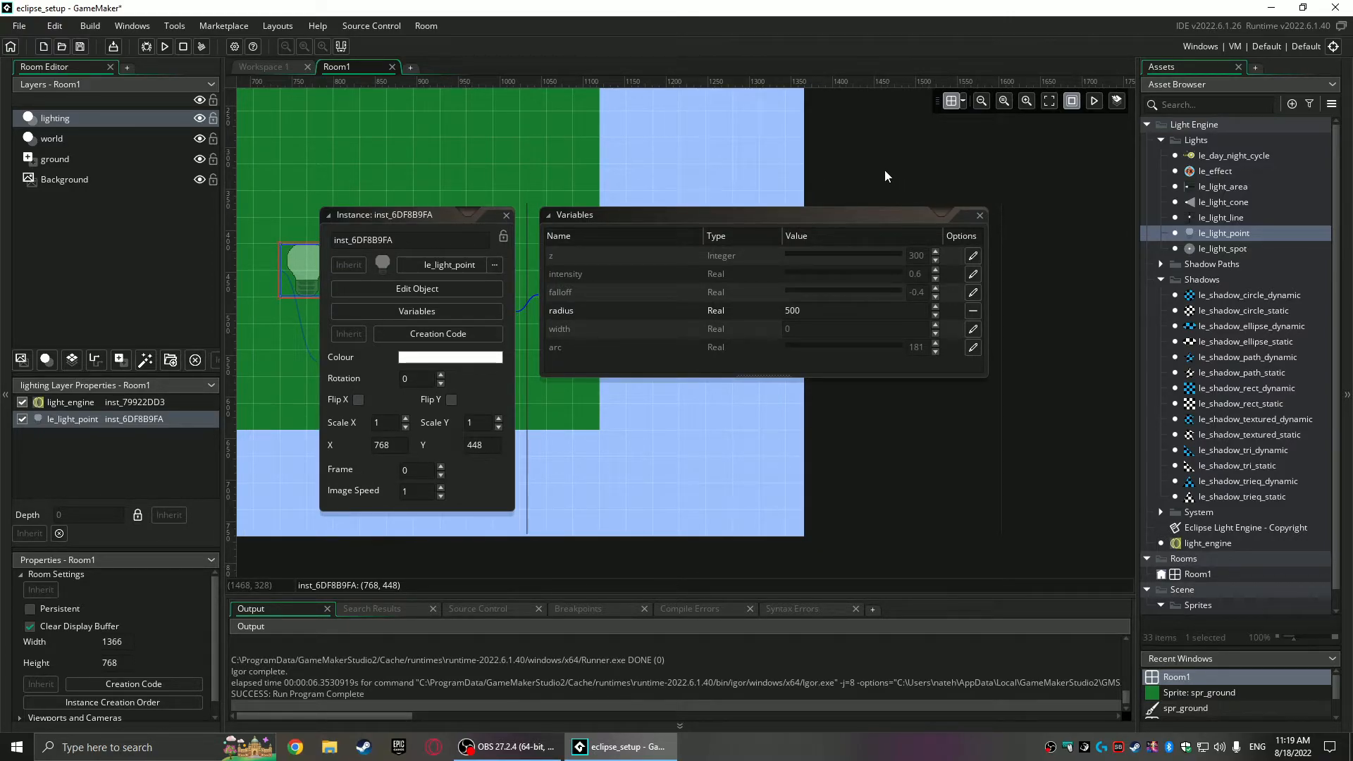
Step: Set the point light's intensity to 0.8, override its falloff with a value near the low end, and test-run the game
left_click(974, 274)
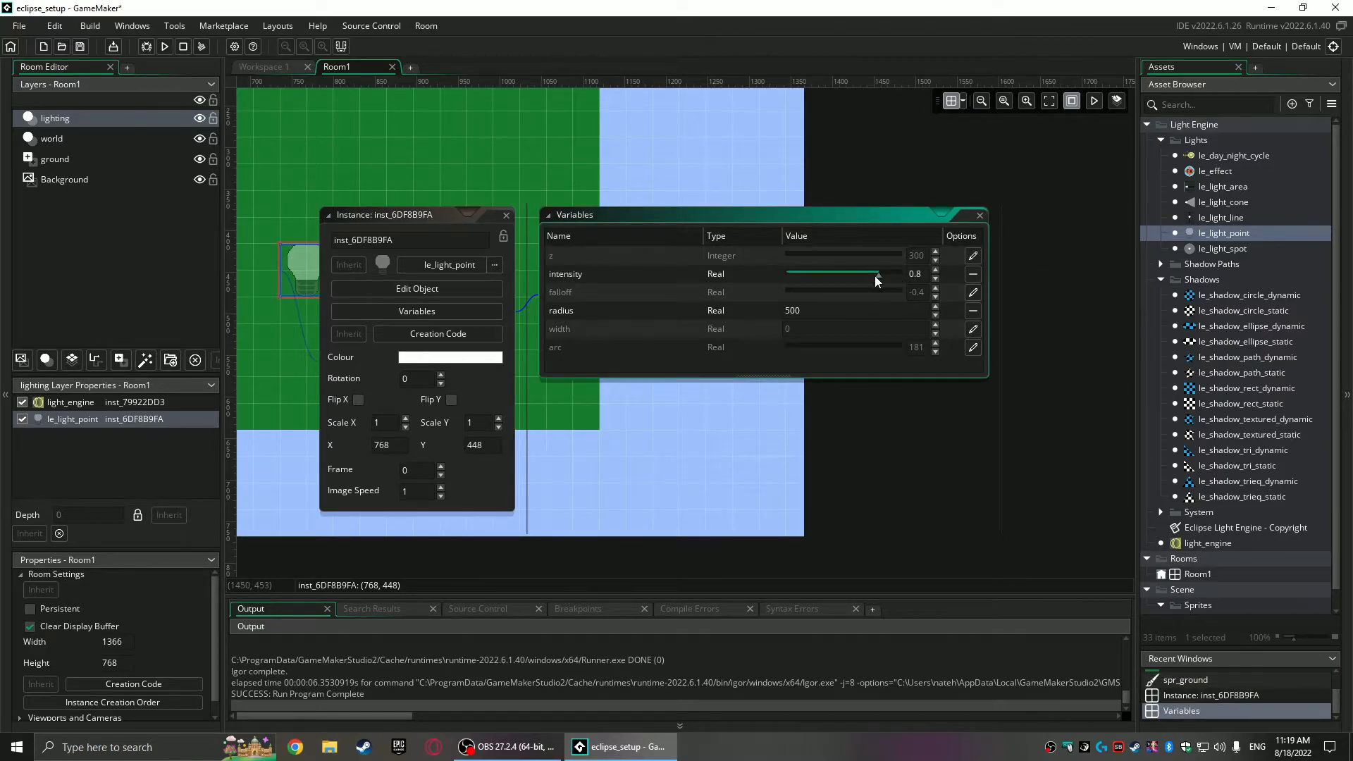
left_click(973, 293)
left_click_drag(781, 294, 925, 302)
left_click_drag(810, 295, 796, 293)
left_click(506, 215)
middle_click_drag(564, 391, 1000, 450)
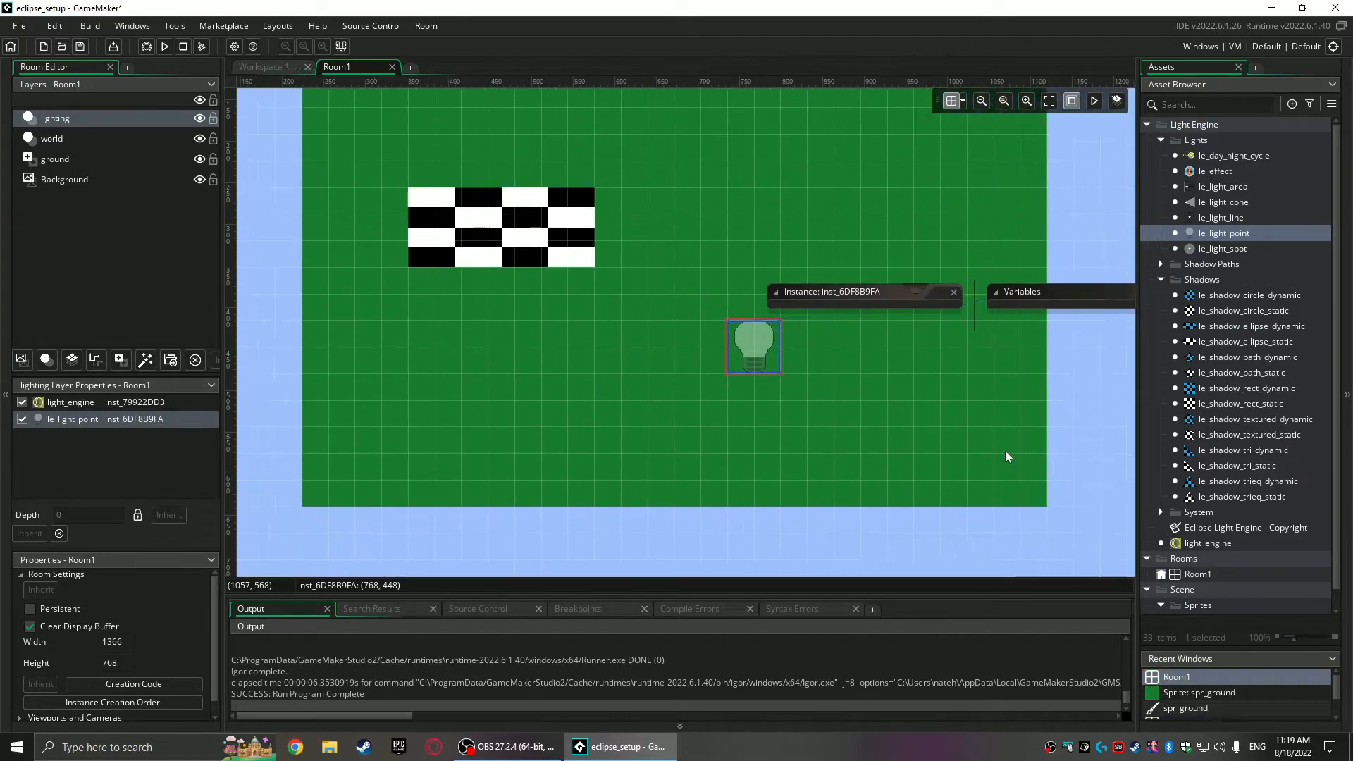
key("F5")
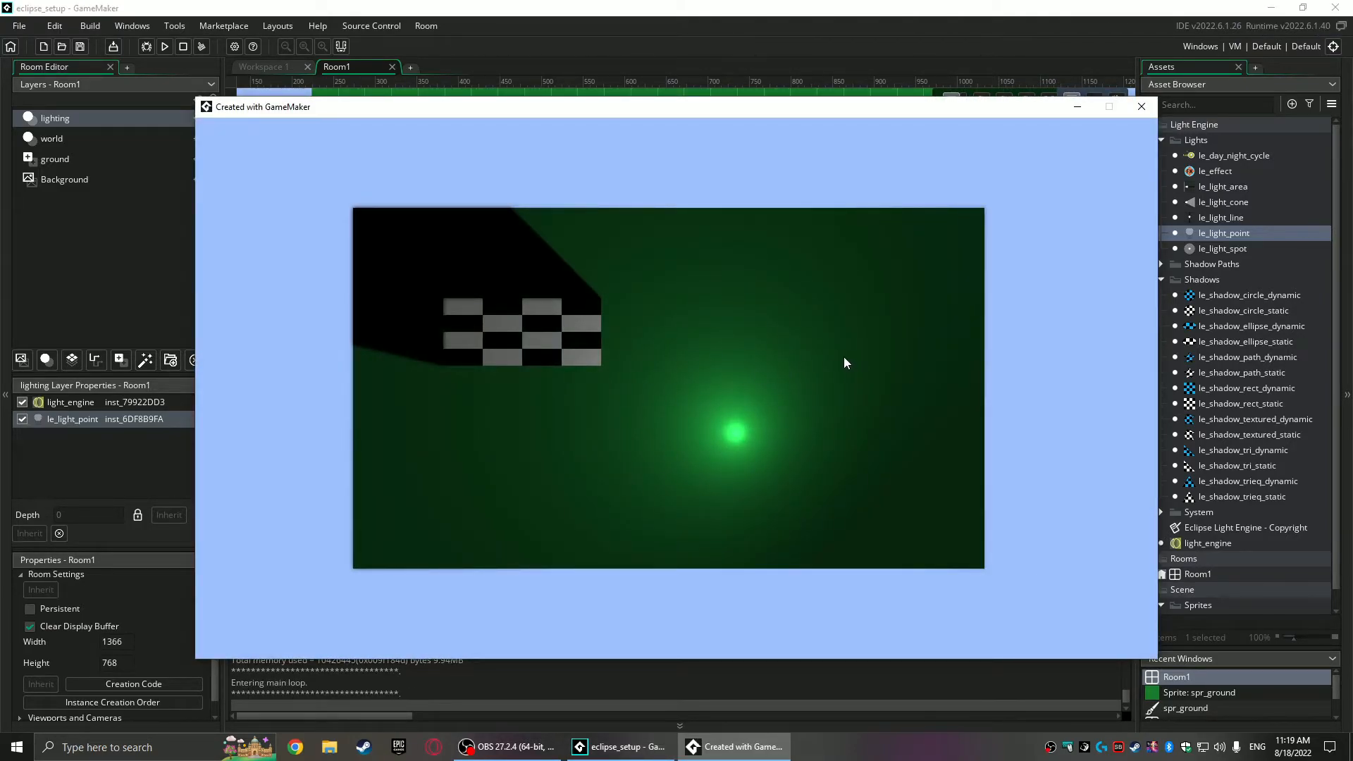
left_click(1142, 107)
Step: Change the colour of the le_light_point instance to pure blue by removing its red and green
double_click(780, 344)
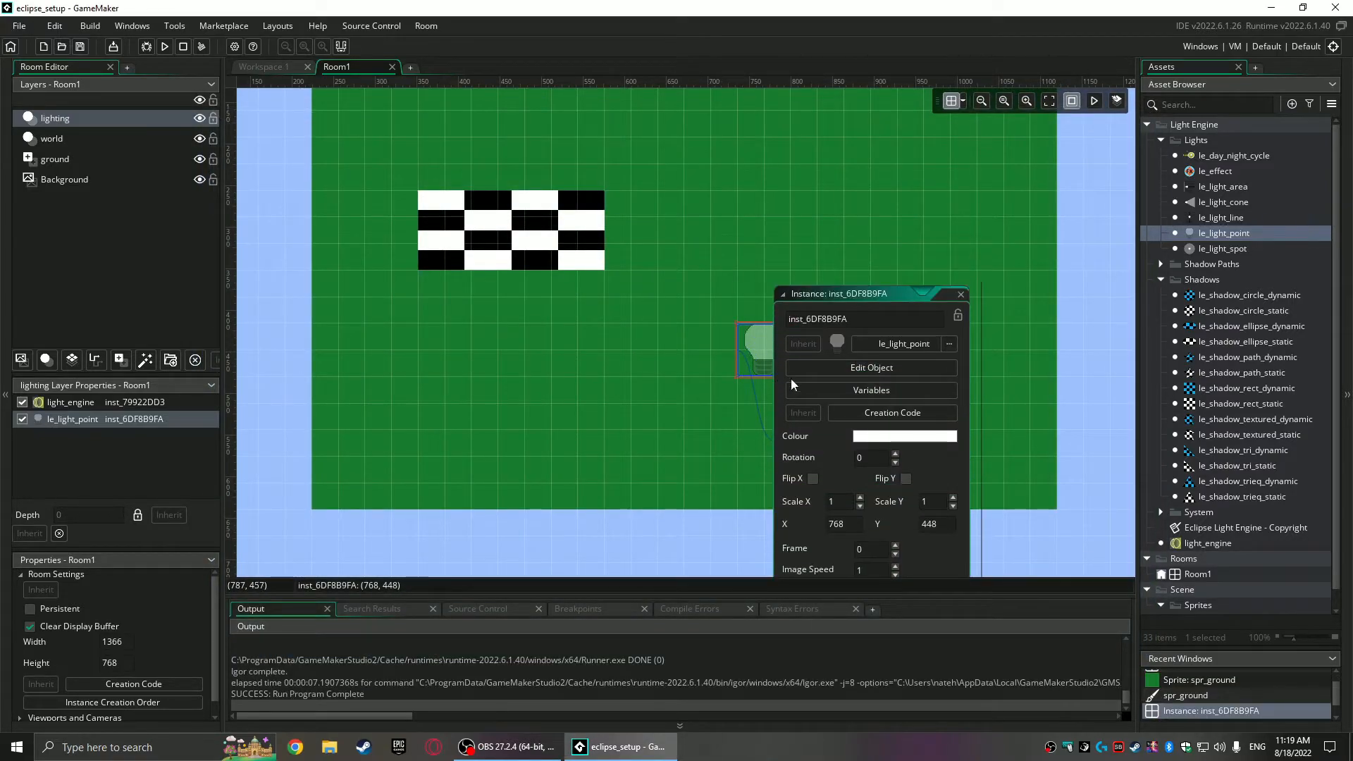
left_click(886, 436)
left_click_drag(258, 62, 586, 234)
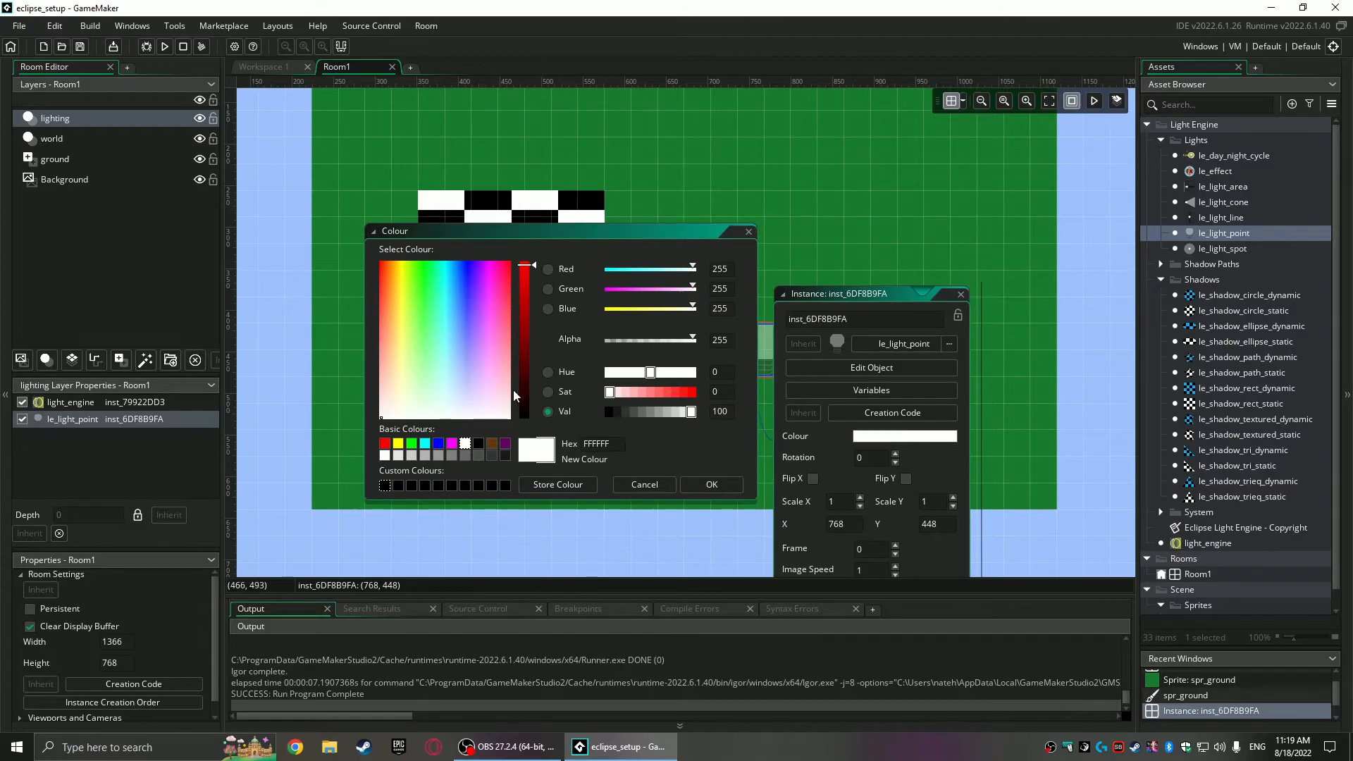
left_click_drag(693, 308, 604, 286)
left_click_drag(678, 267, 598, 271)
left_click(708, 485)
middle_click_drag(868, 254, 734, 174)
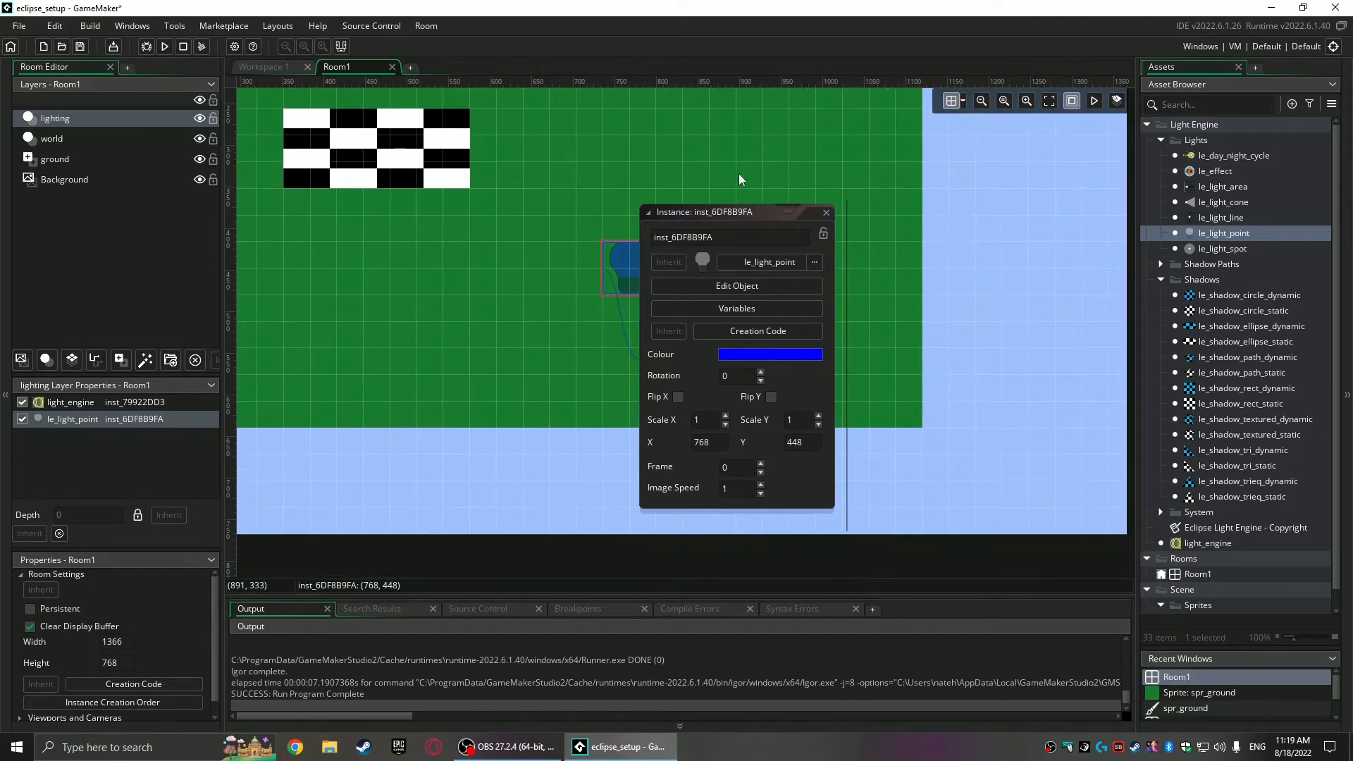
scroll(746, 157, "down", 2)
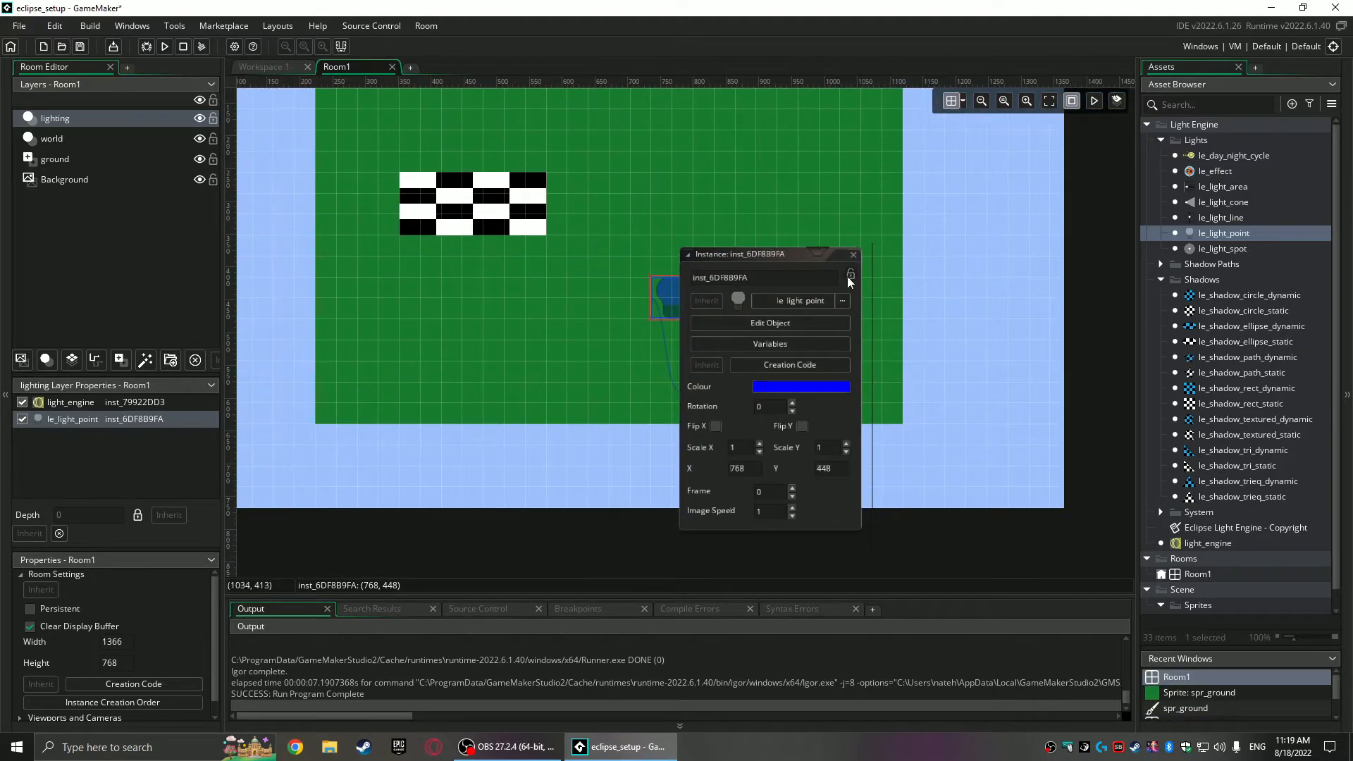
left_click(854, 255)
Step: Place le_shadow_ellipse_static at (480, 544) and le_shadow_path_static at (928, 256) on the world layer
left_click(78, 138)
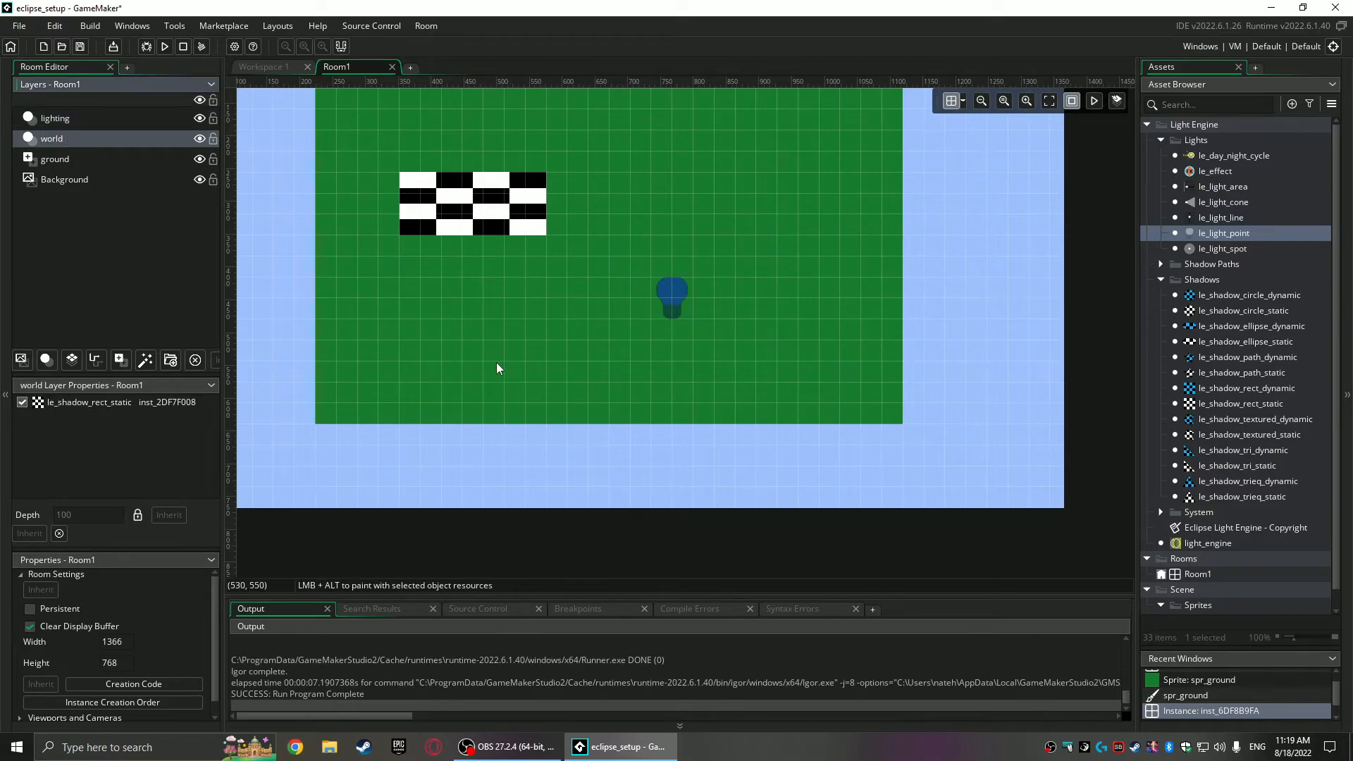
left_click_drag(1226, 342, 493, 378)
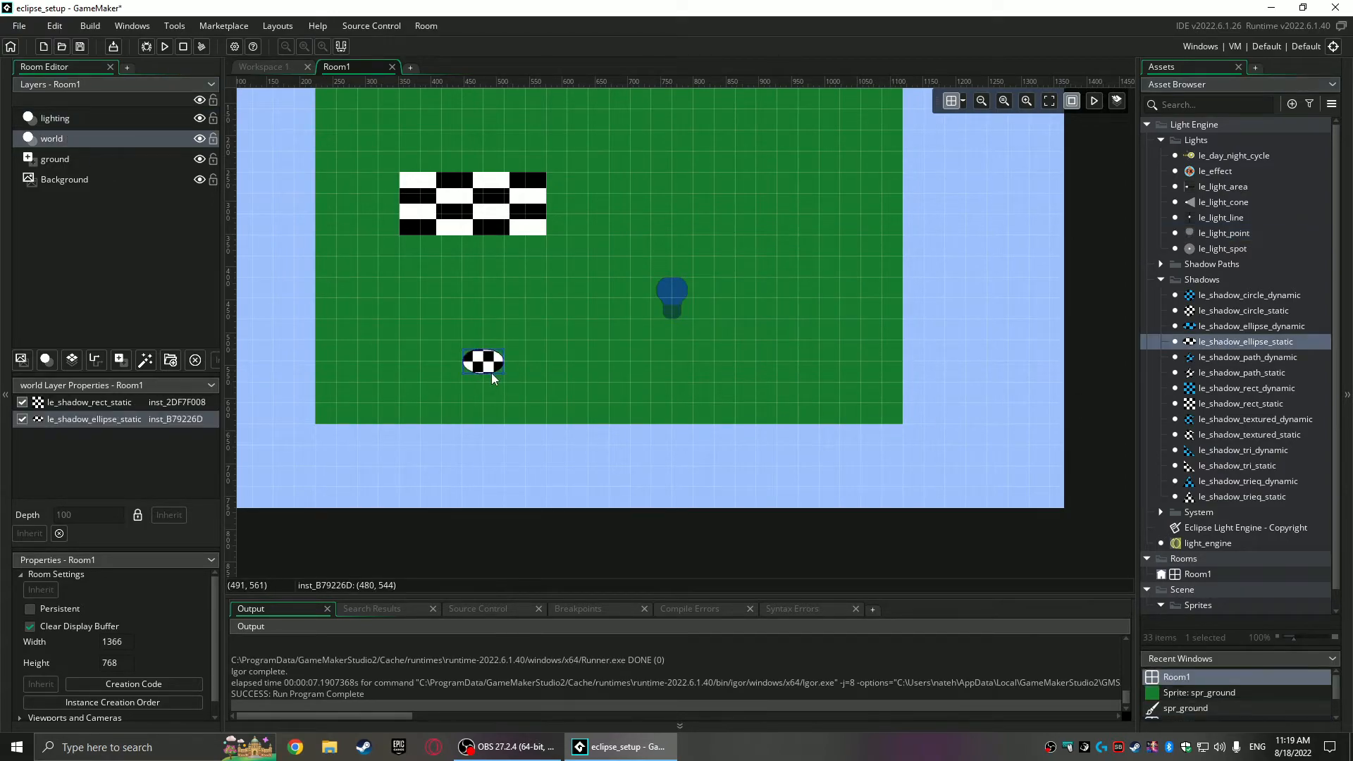
left_click_drag(1233, 373, 792, 189)
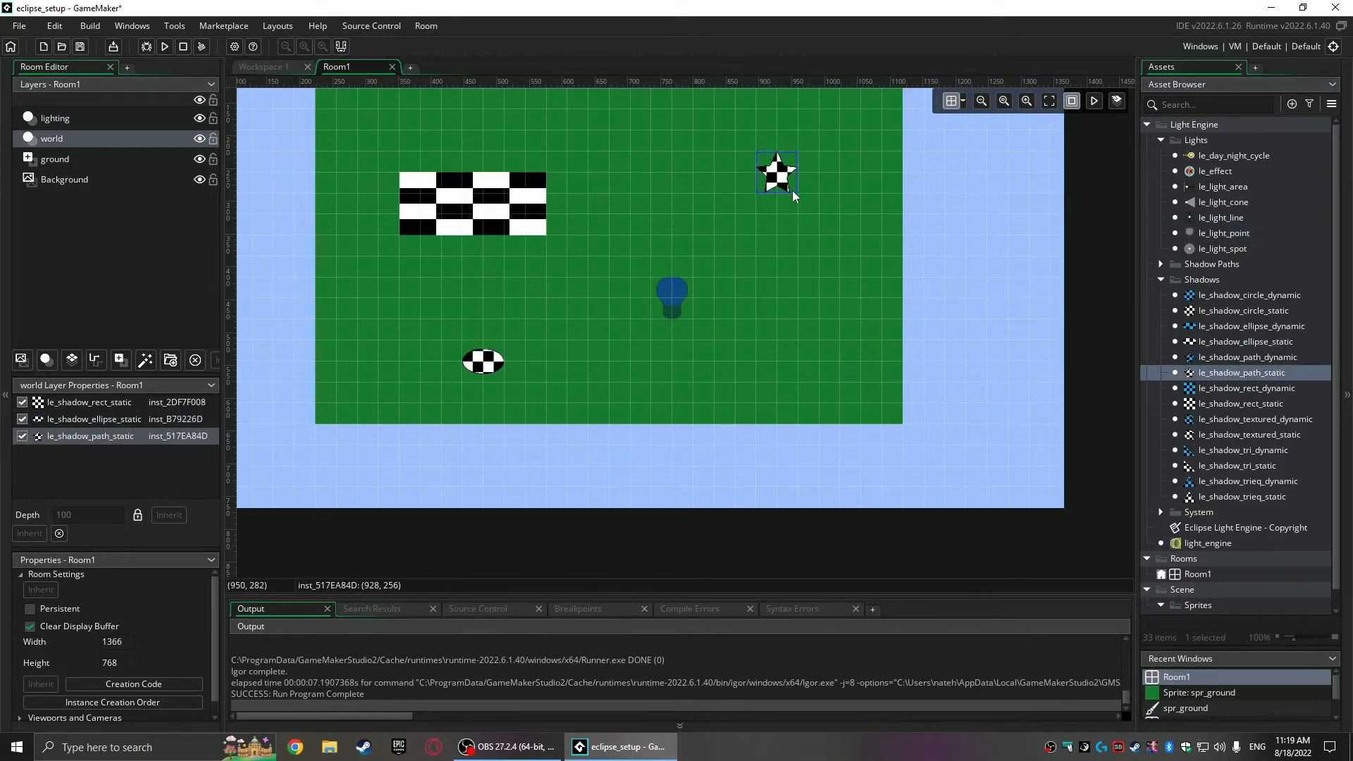
Step: Place le_shadow_tri_static at (960, 480) and le_shadow_trieq_static at (704, 224) on the world layer, and run the game
left_click_drag(1235, 466, 808, 328)
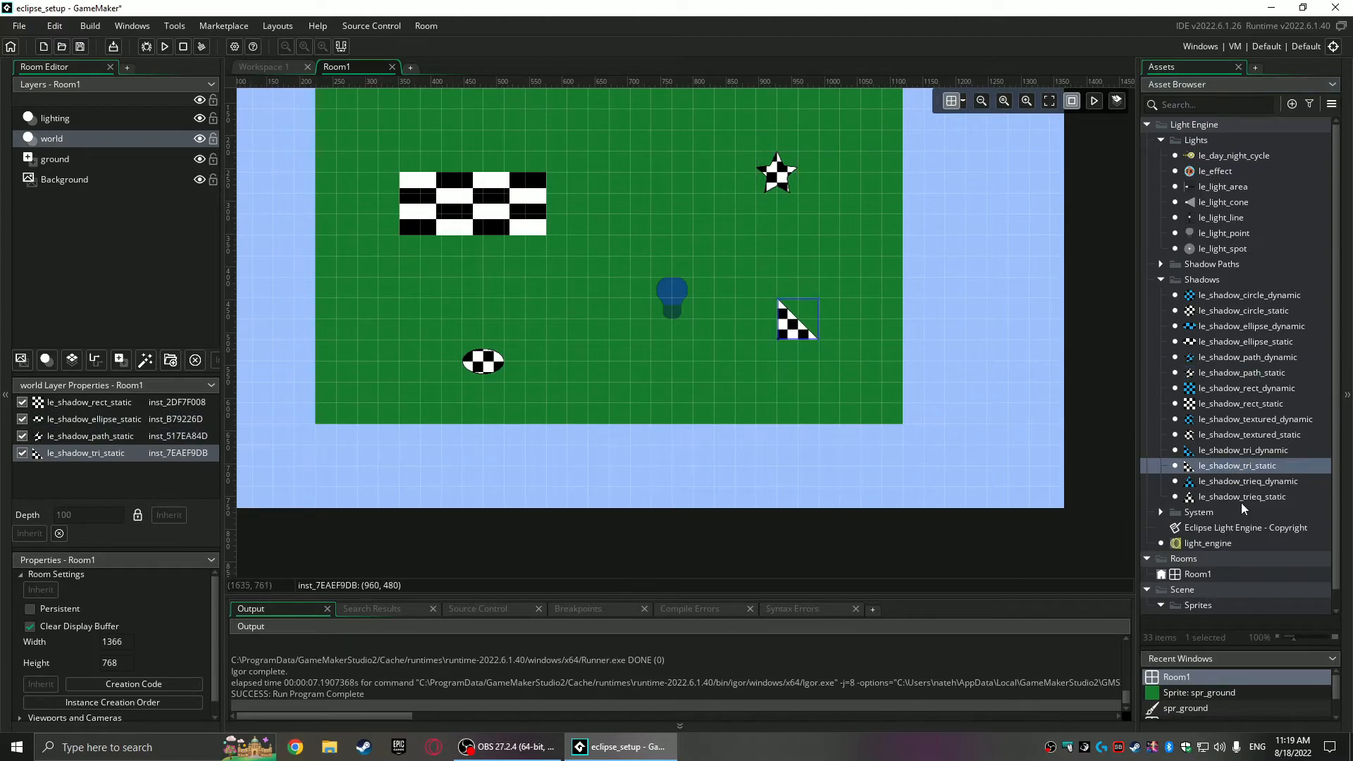
left_click_drag(776, 430, 724, 379)
middle_click_drag(697, 326, 724, 380)
left_click_drag(725, 379, 666, 220)
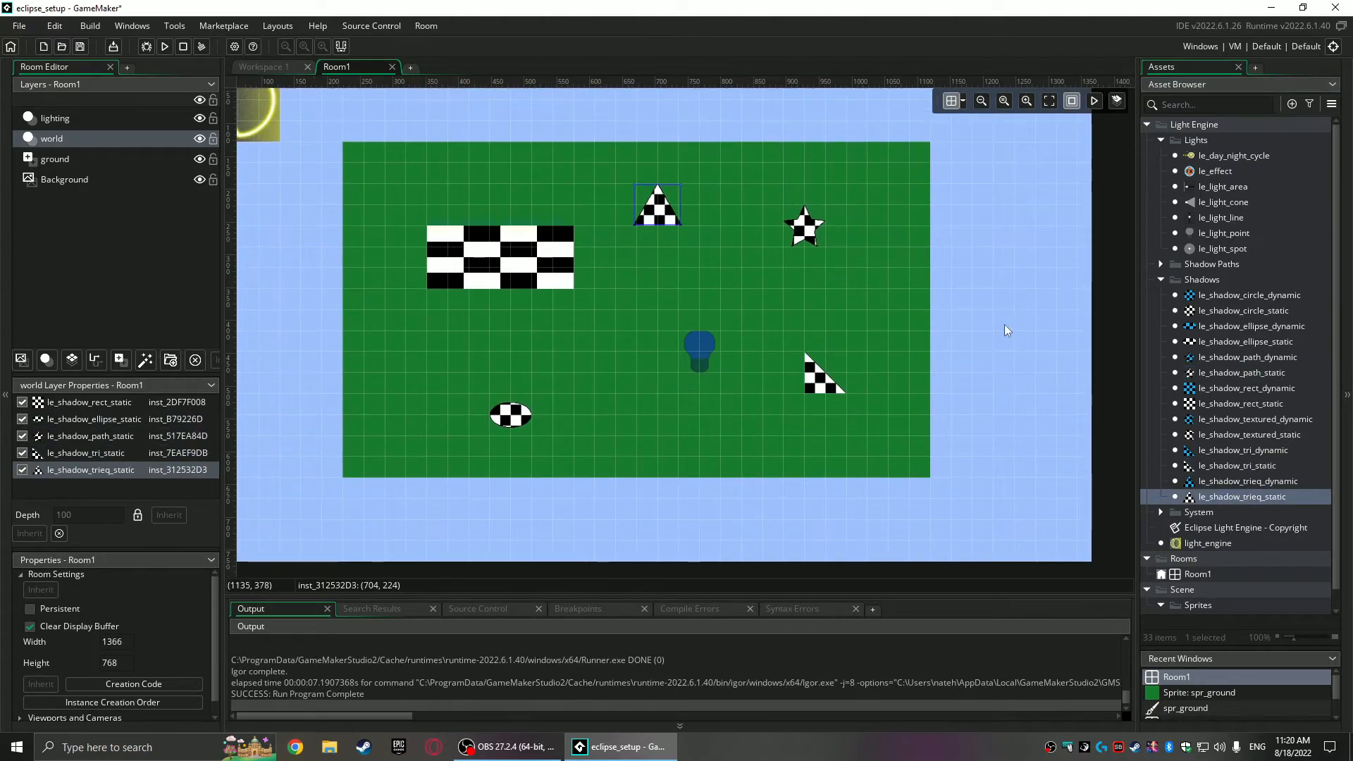
key("F5")
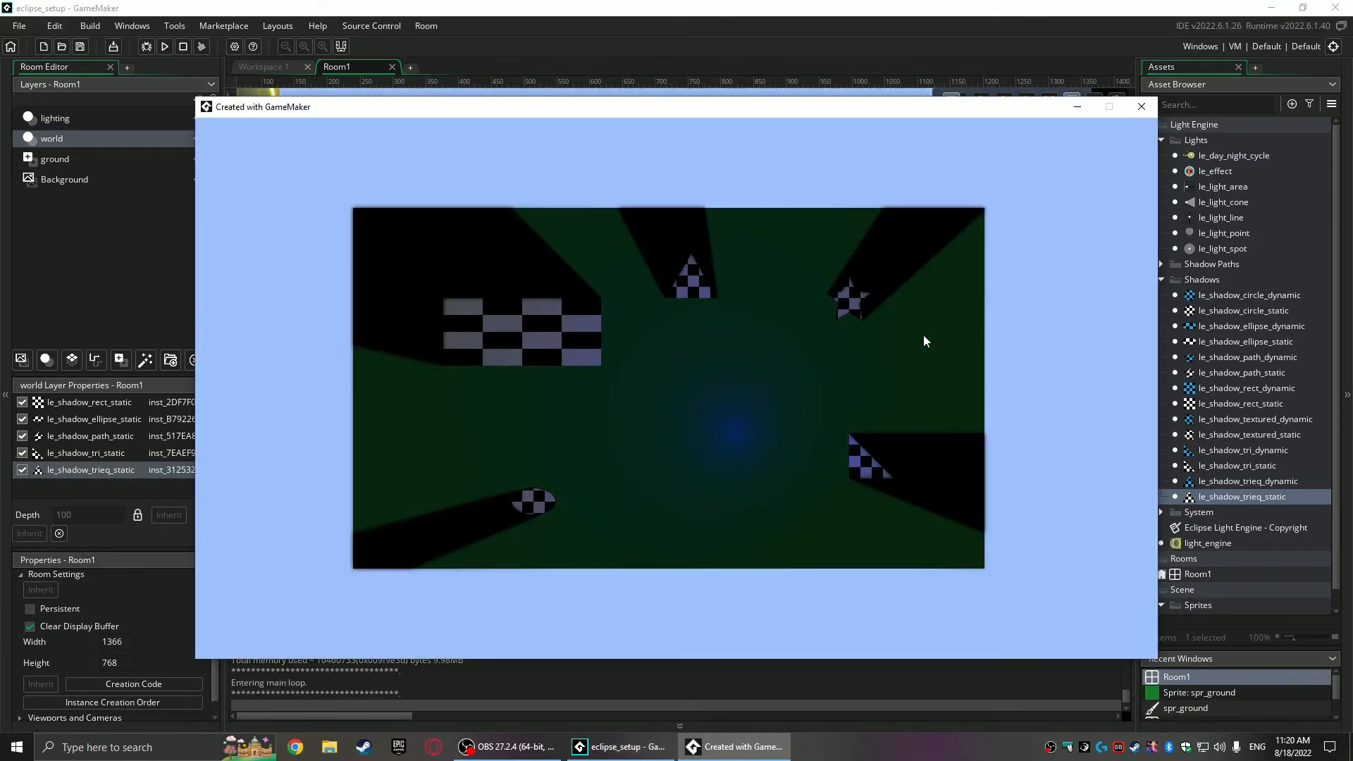
Step: Close the running game and create a new object named light_mouse in the Scene group
left_click(1141, 106)
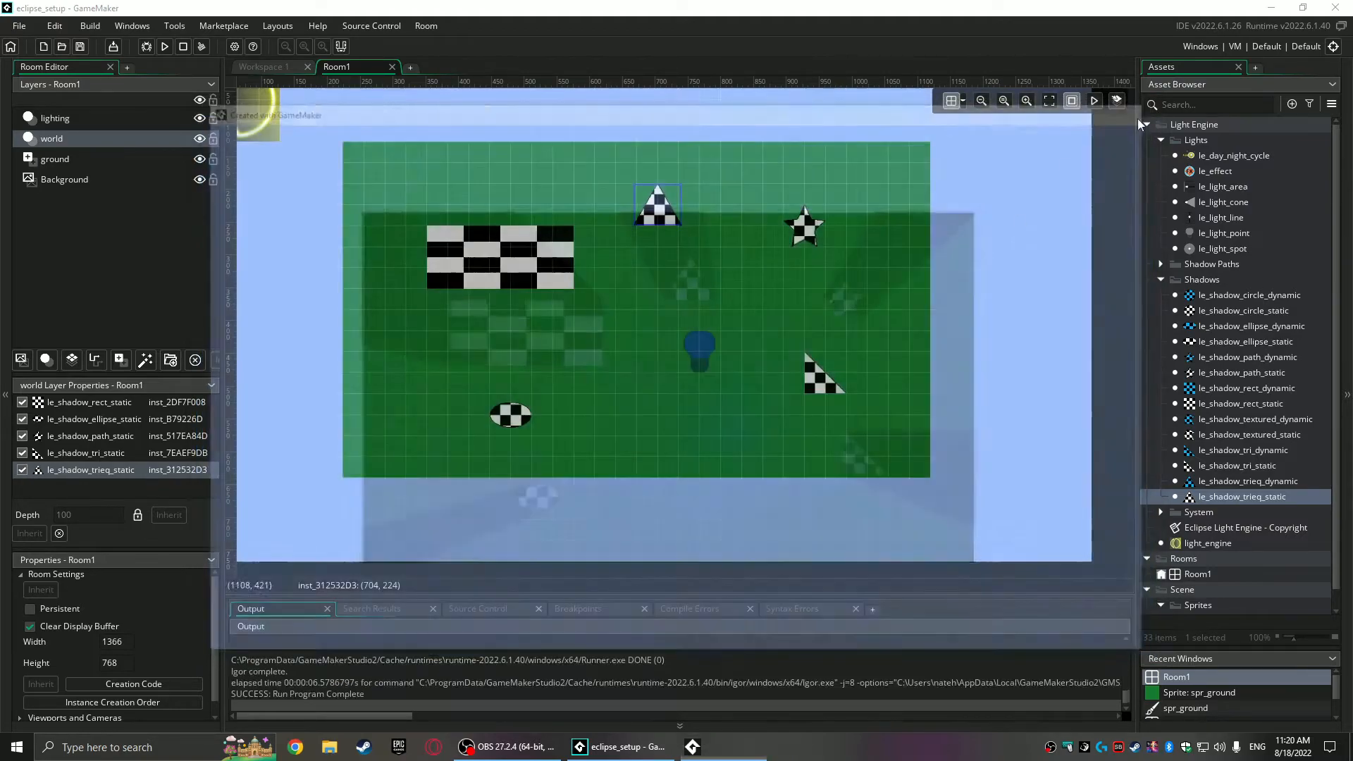
scroll(1250, 454, "down", 1)
right_click(1184, 574)
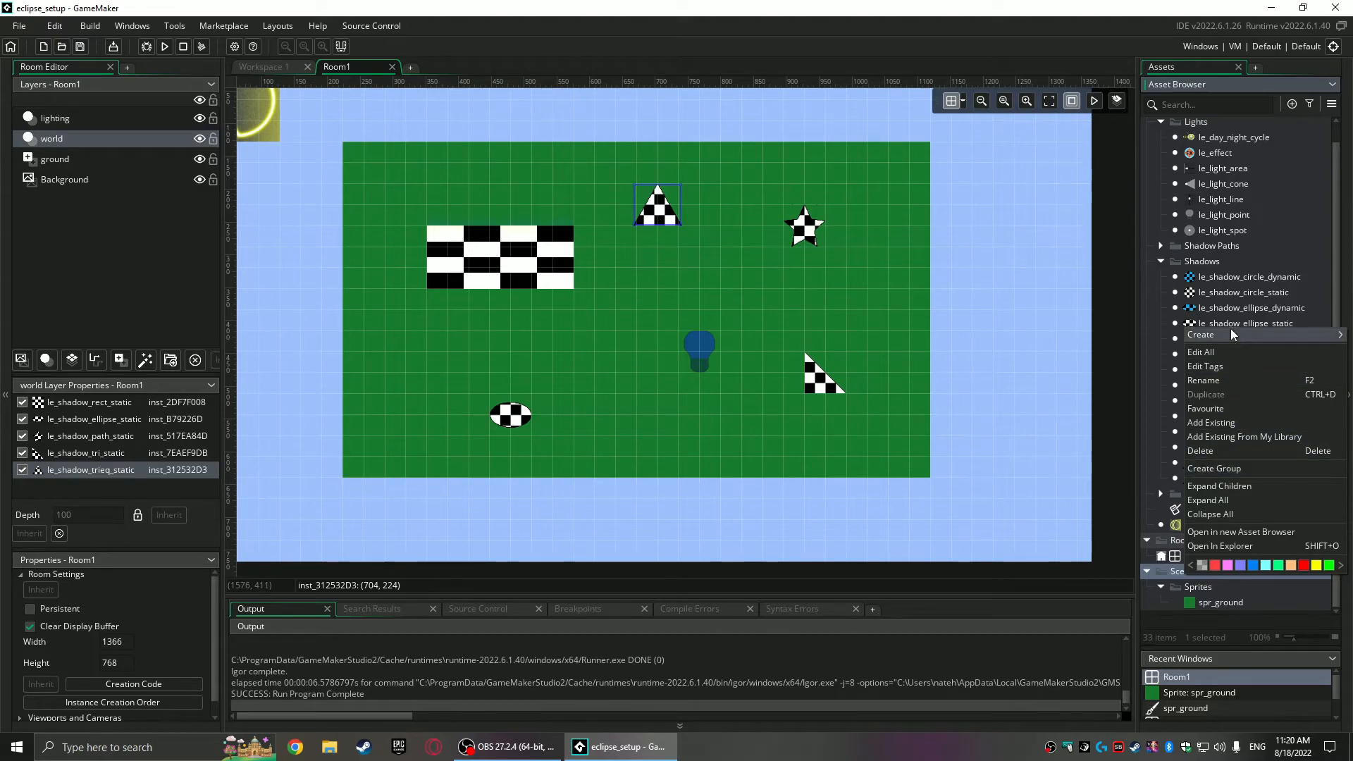
mouse_move(1213, 336)
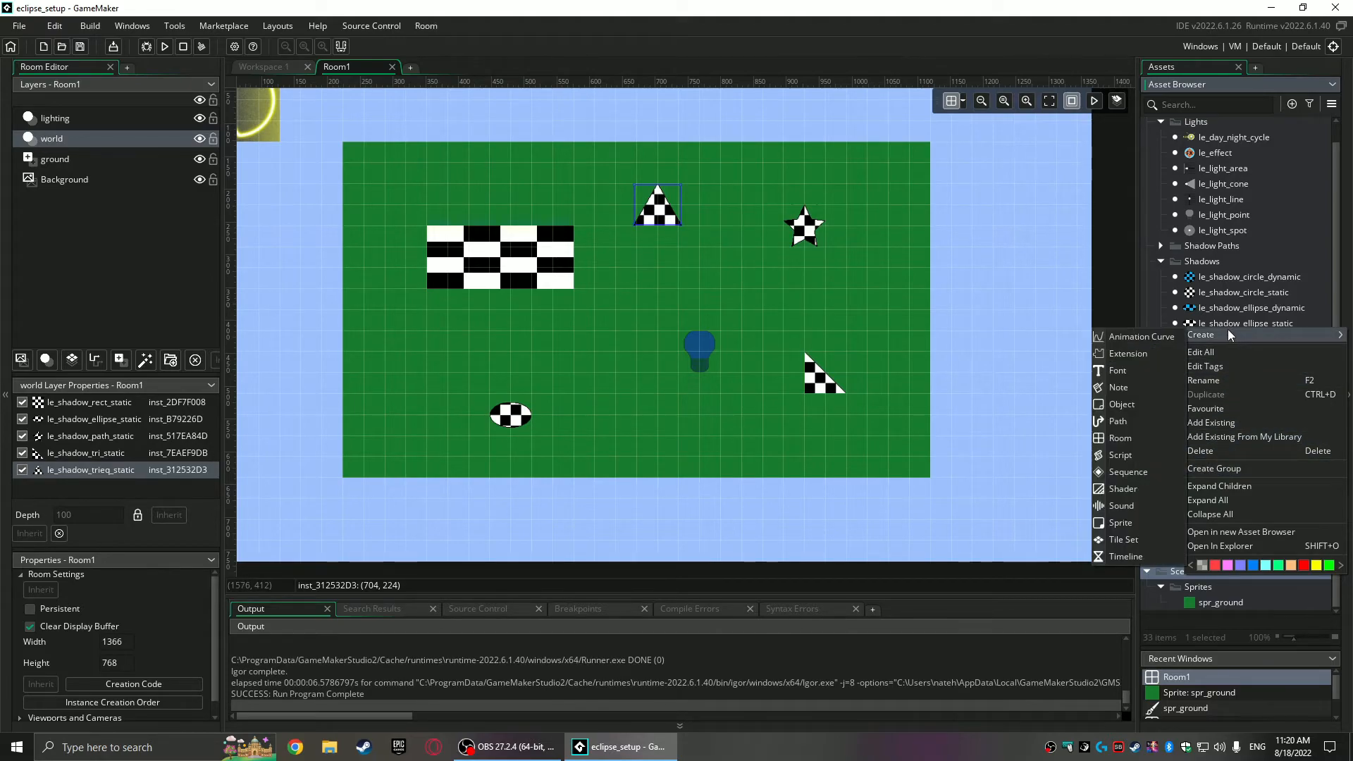
left_click(1122, 404)
type("light_mouse")
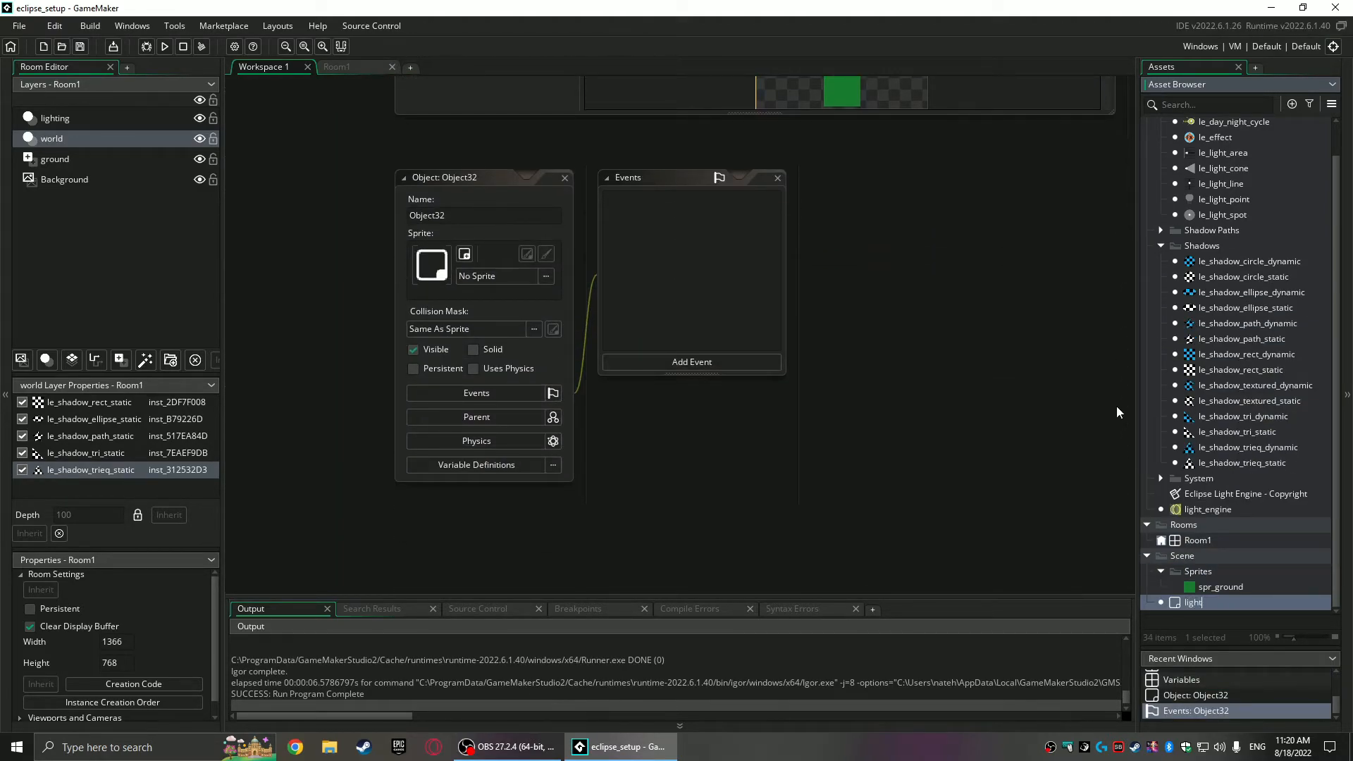
key("Return")
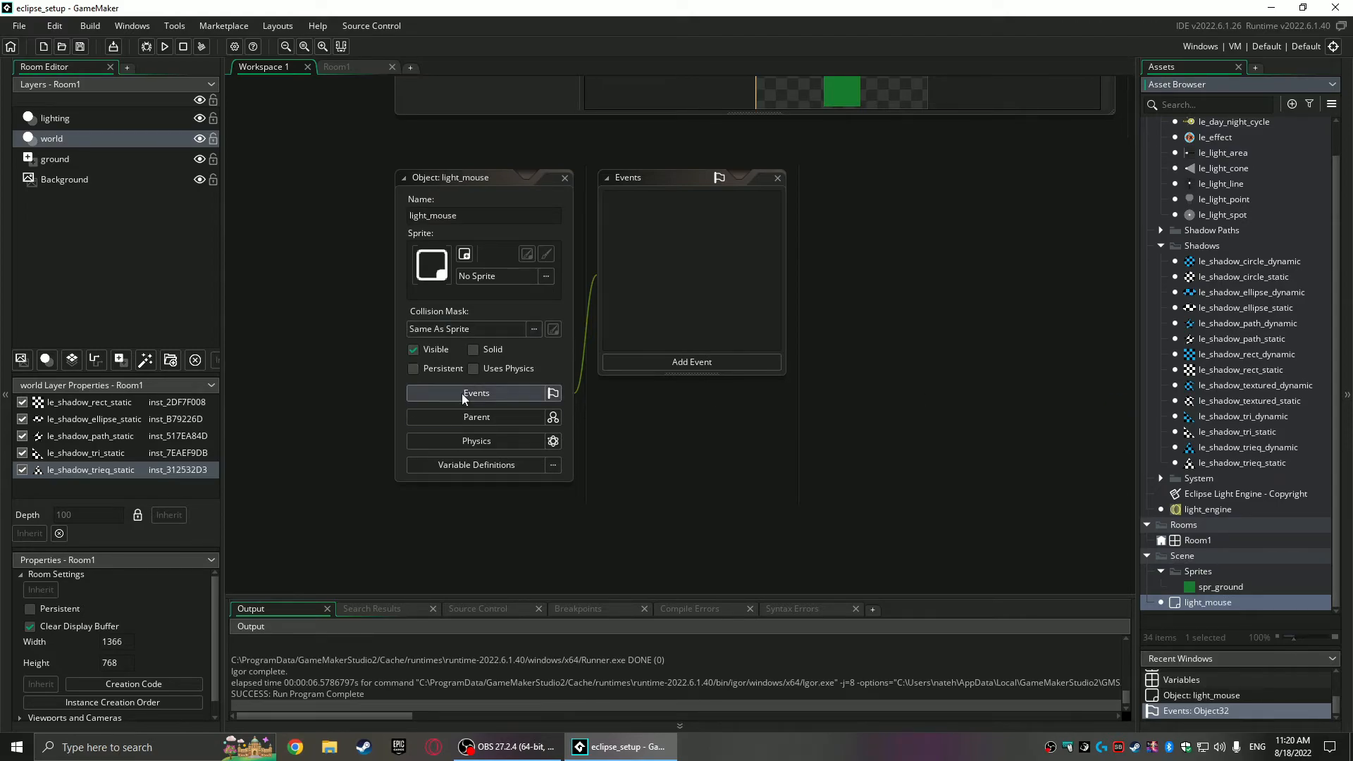
Step: Make le_light_point the parent of the light_mouse object
left_click(470, 417)
left_click(661, 442)
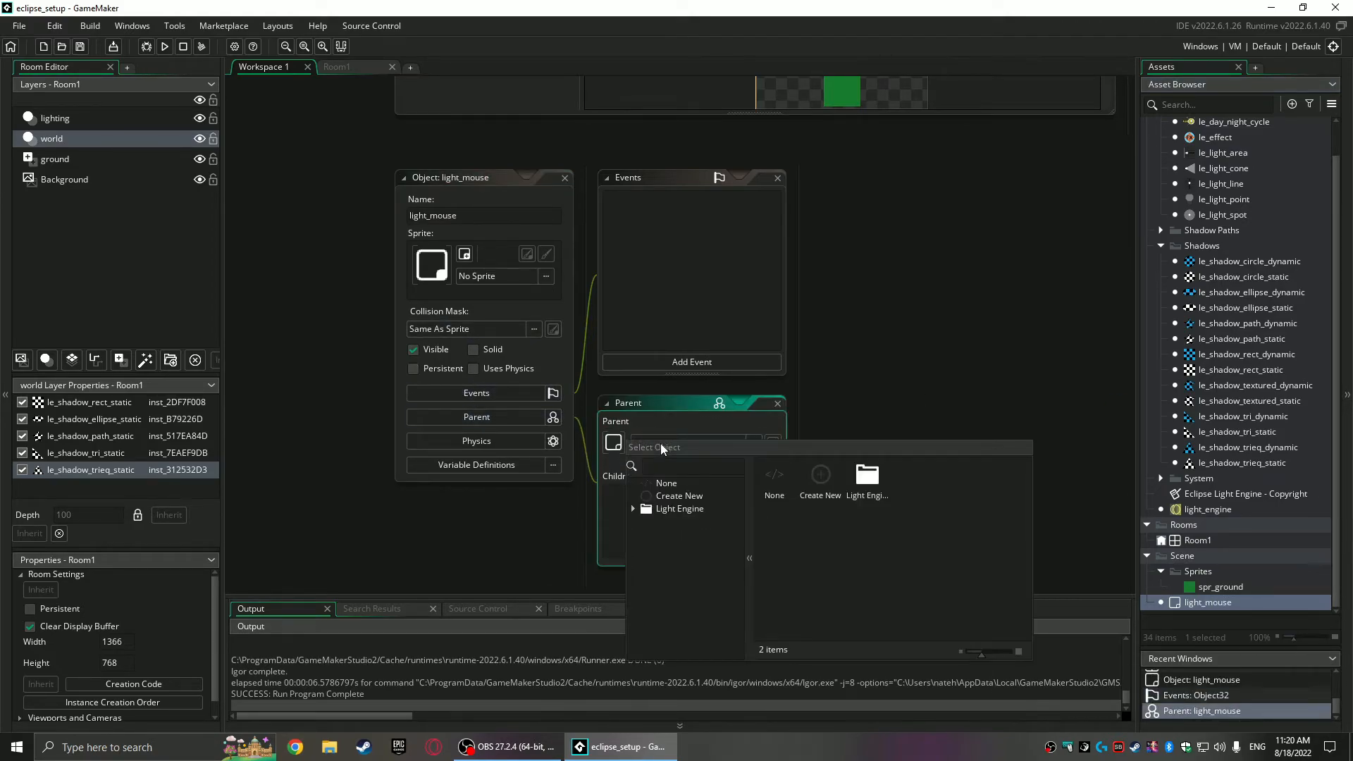
type("light")
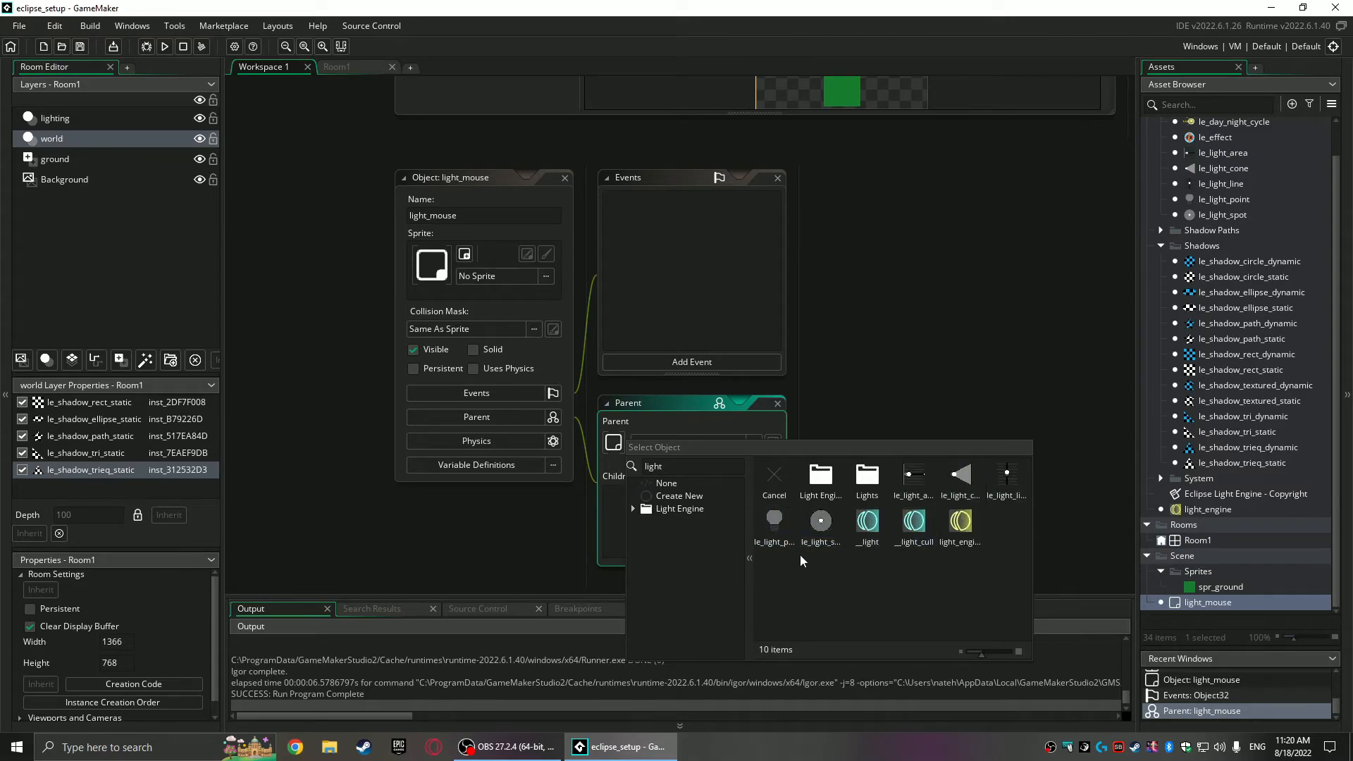
left_click(767, 525)
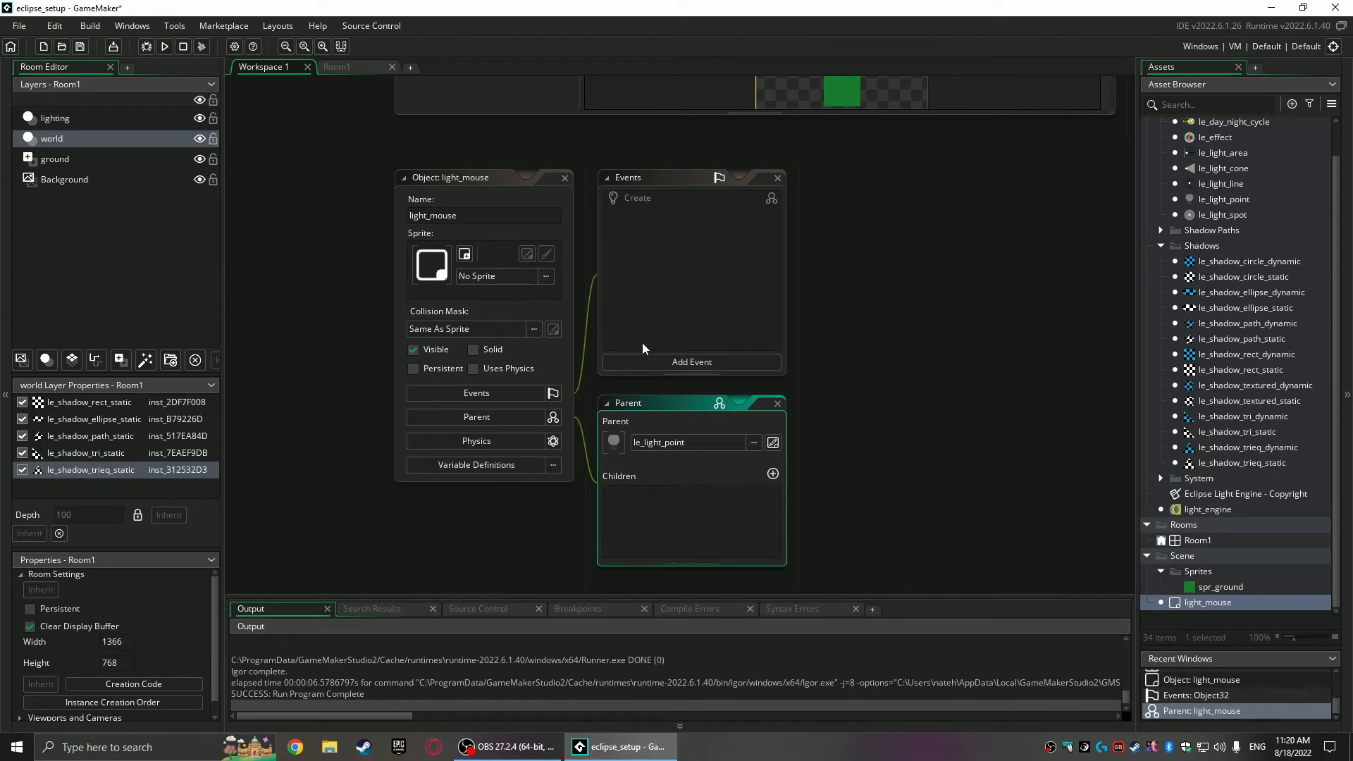
Step: Add a Step event to light_mouse containing x = mouse_x; and y = mouse_y; on separate lines
left_click(632, 362)
mouse_move(699, 416)
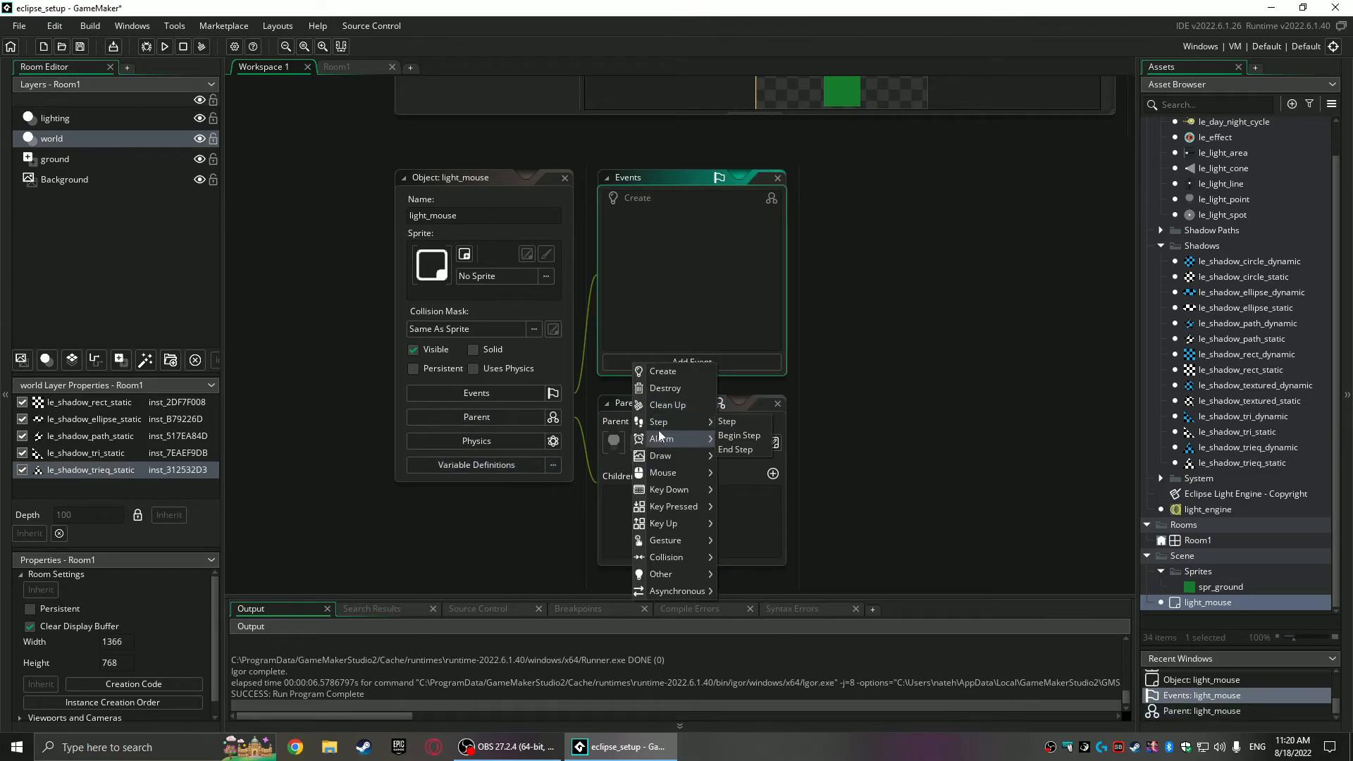
left_click(742, 424)
key("ctrl+a")
type("x = mouse_x")
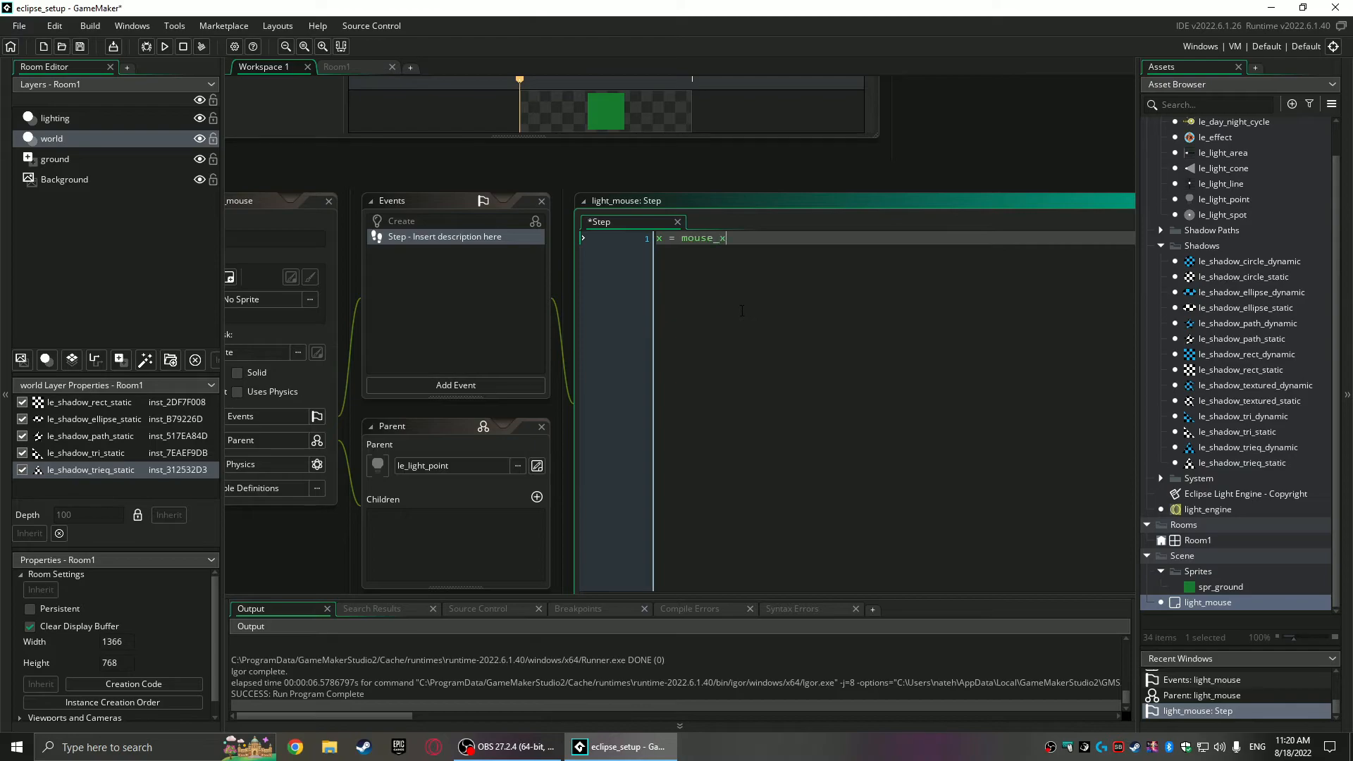
type(";")
key("Return")
type("y = mouse_")
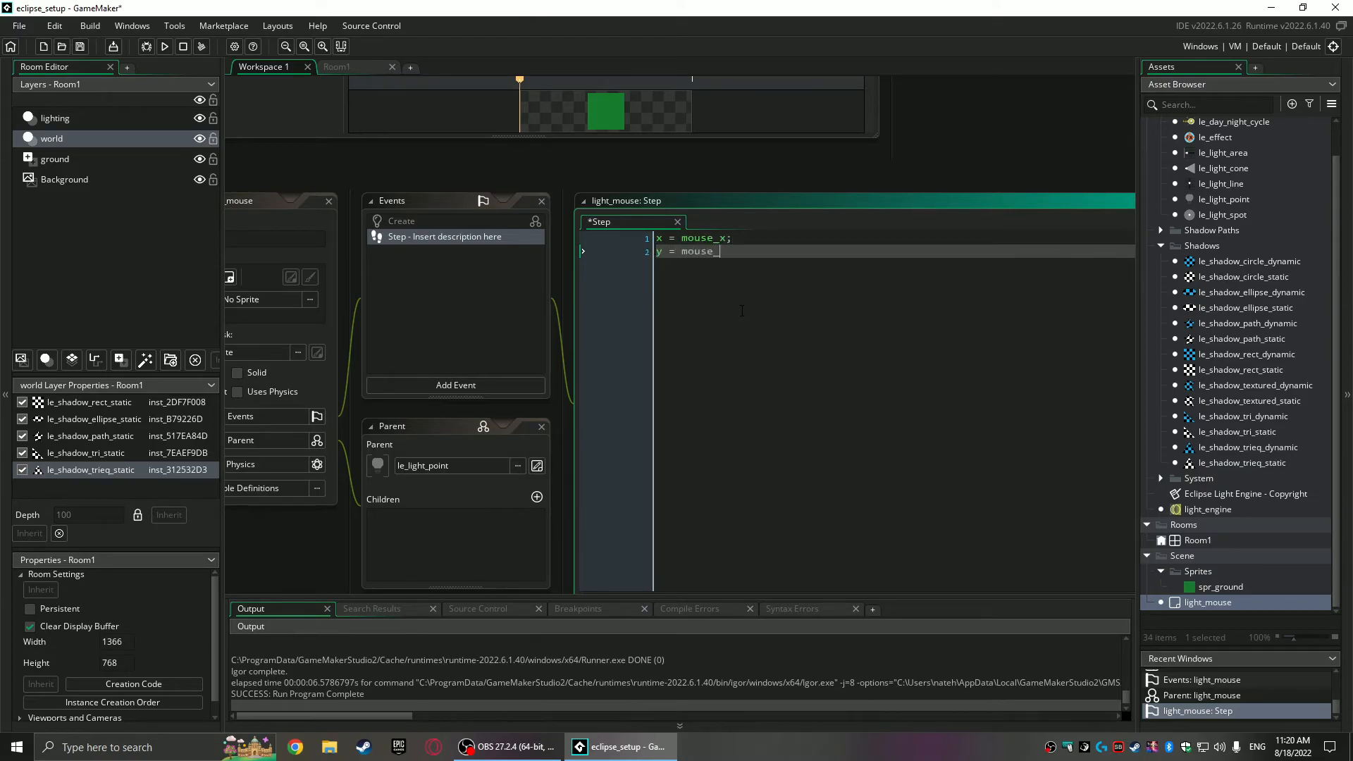
Step: Override light_mouse's inherited variable definitions with radius 400, z 600 and falloff -1
middle_click_drag(504, 165, 804, 100)
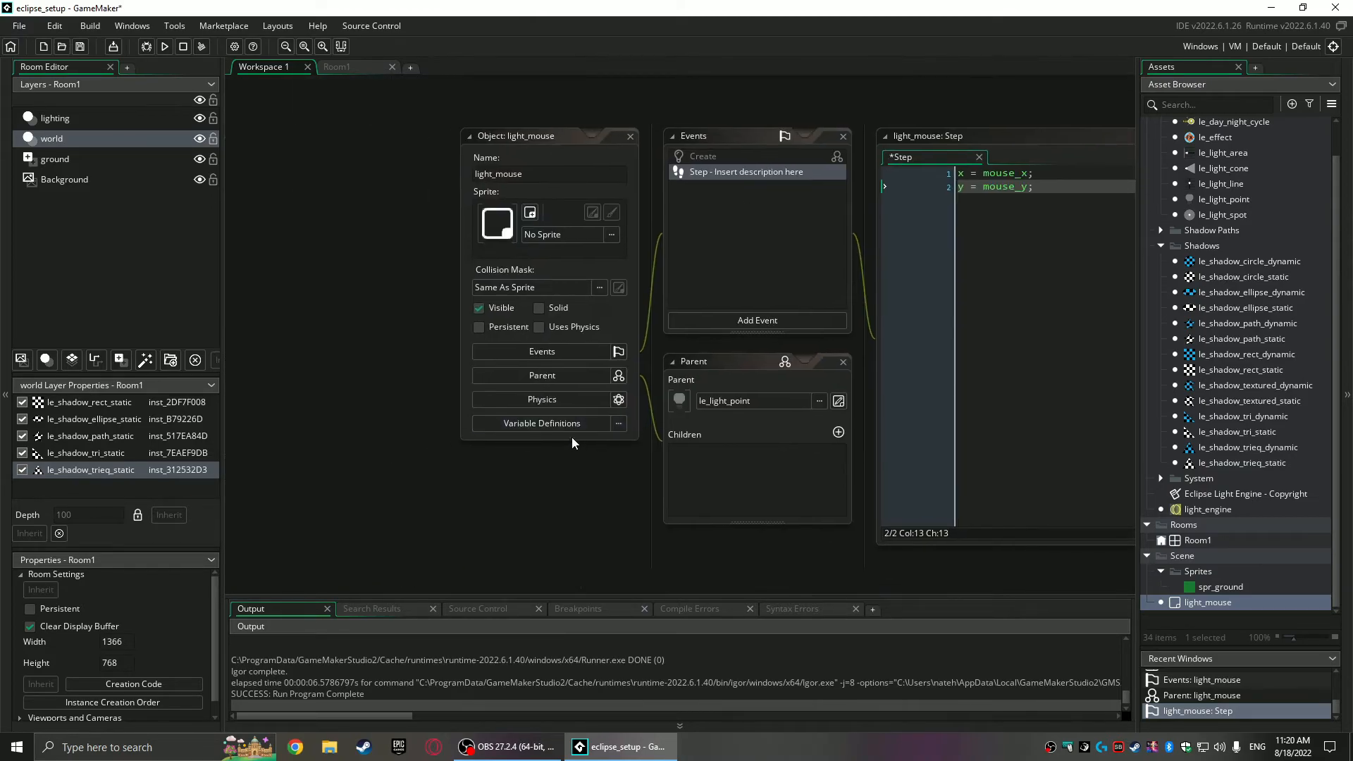
left_click(553, 425)
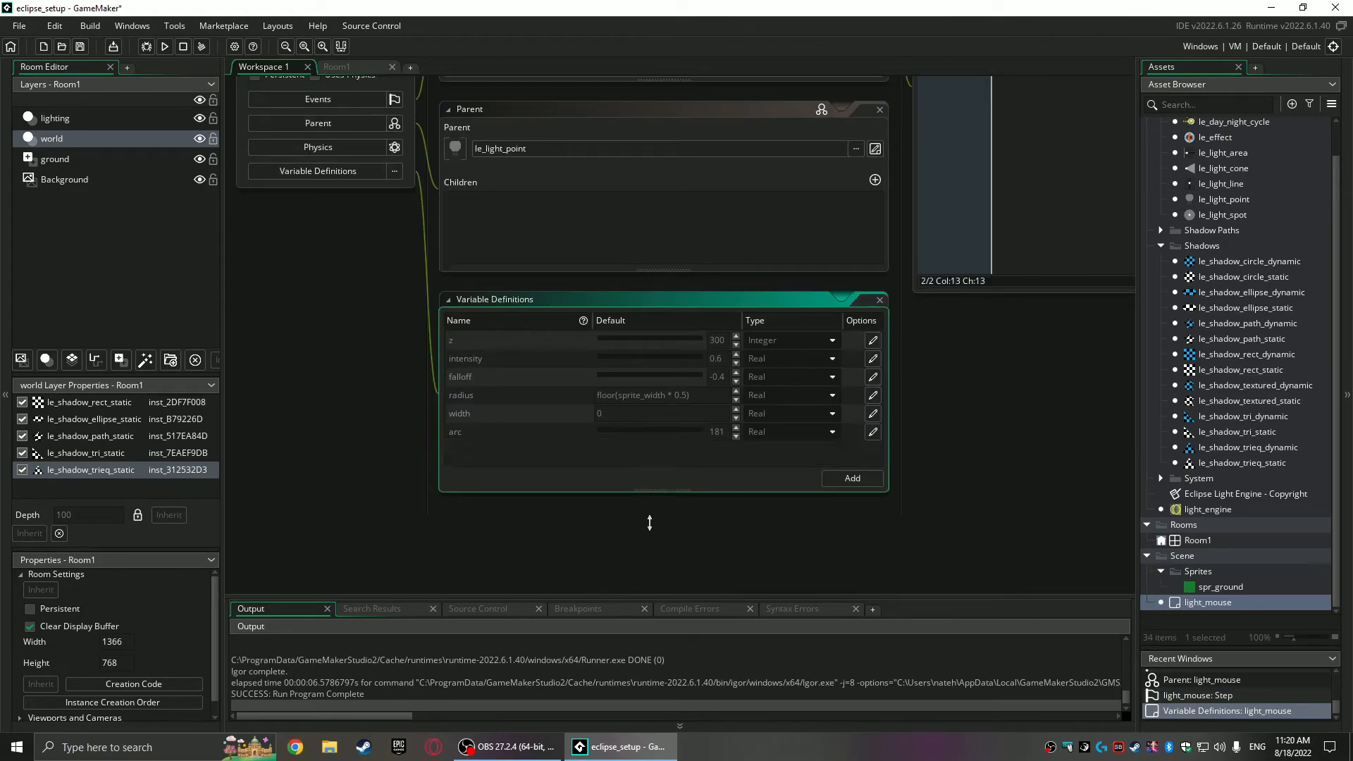
left_click(873, 396)
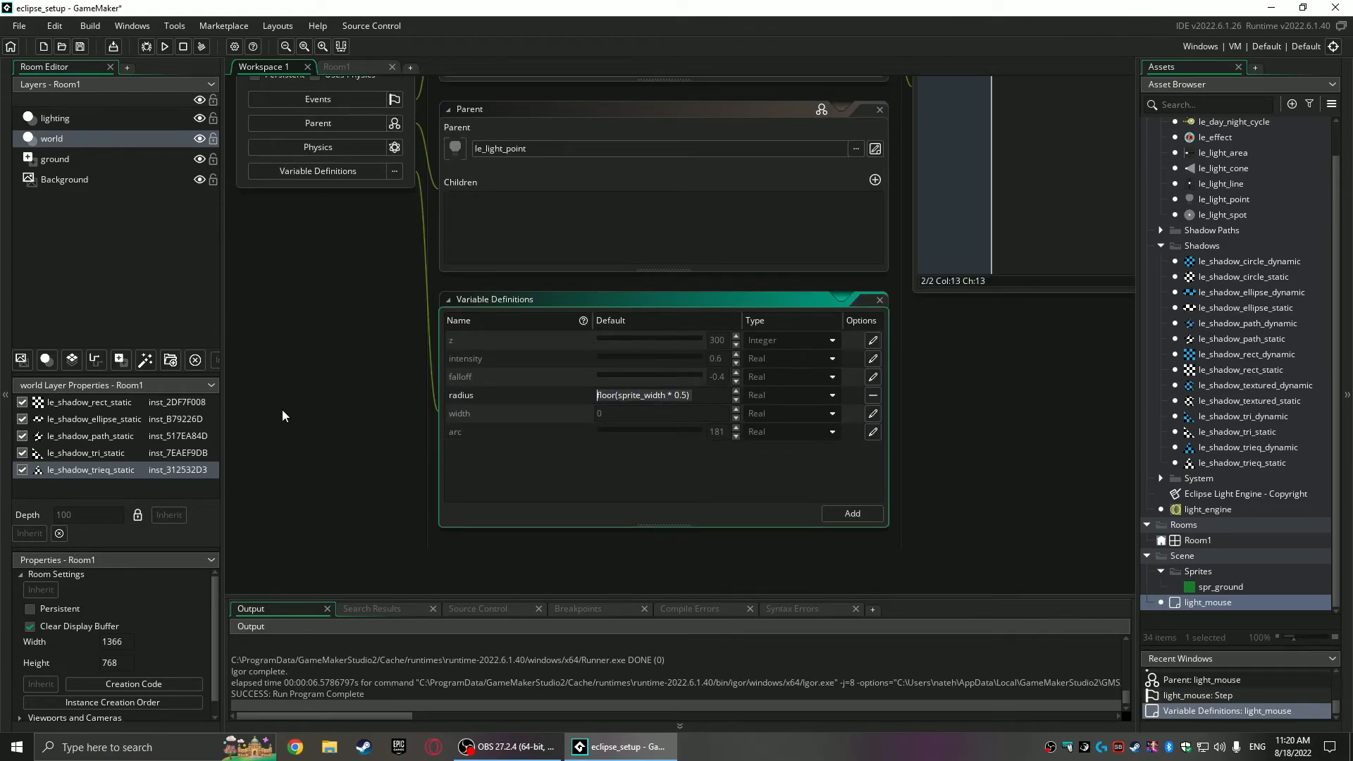
type("400")
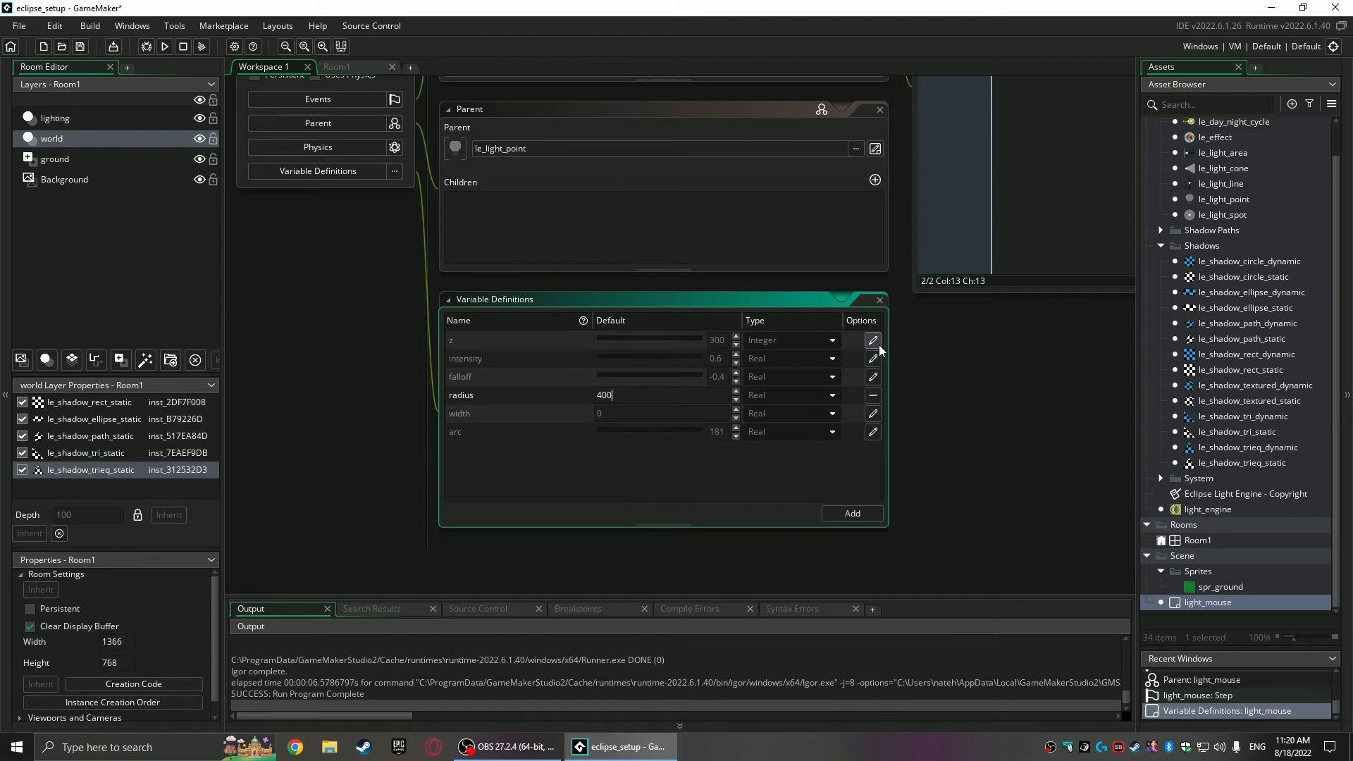
double_click(718, 339)
type("60")
left_click(874, 359)
left_click(873, 359)
left_click(874, 377)
left_click_drag(629, 380, 599, 379)
scroll(244, 392, "up", 3)
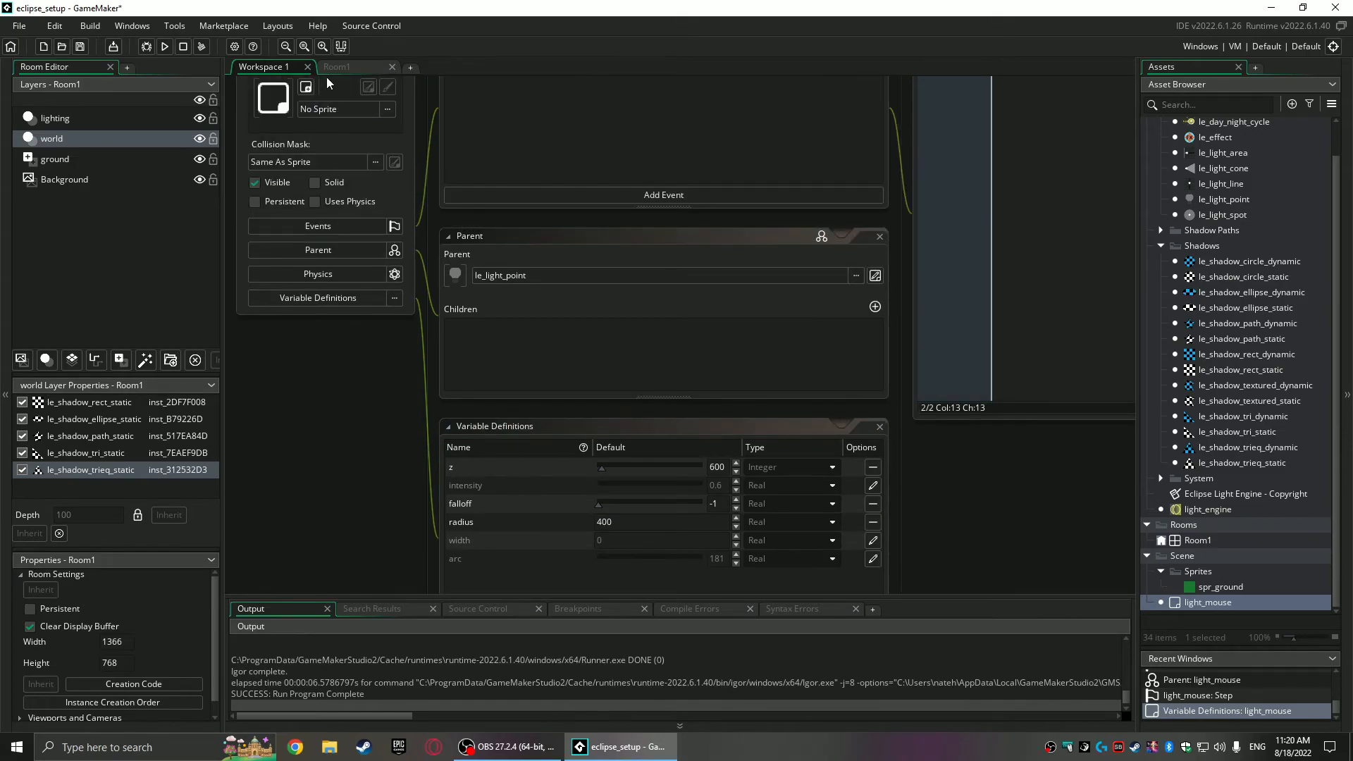
Step: In Room1, place light_mouse at (256, 160) on the lighting layer, delete the blue le_light_point instance and save the project
left_click(337, 66)
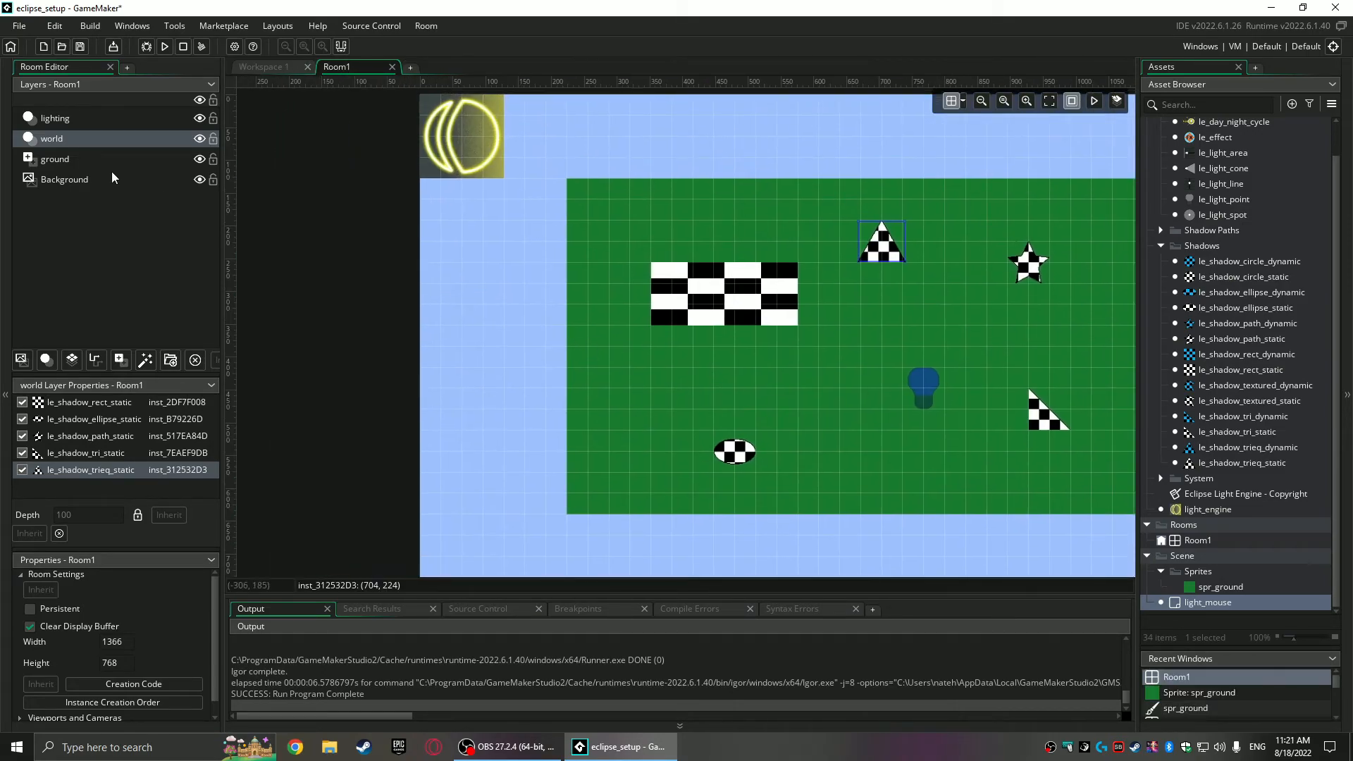
left_click(59, 123)
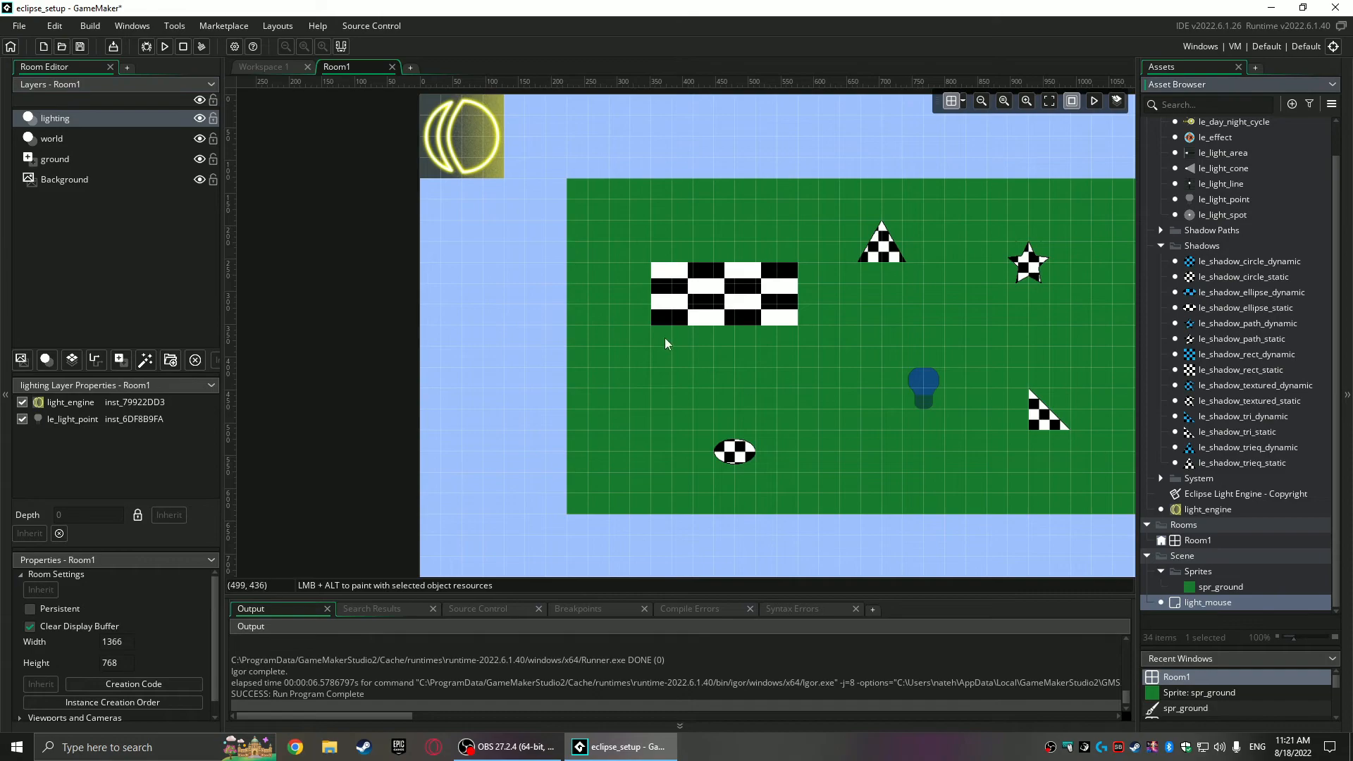
left_click_drag(583, 235, 604, 213)
left_click(925, 388)
key("Delete")
middle_click_drag(929, 335, 821, 360)
key("ctrl+s")
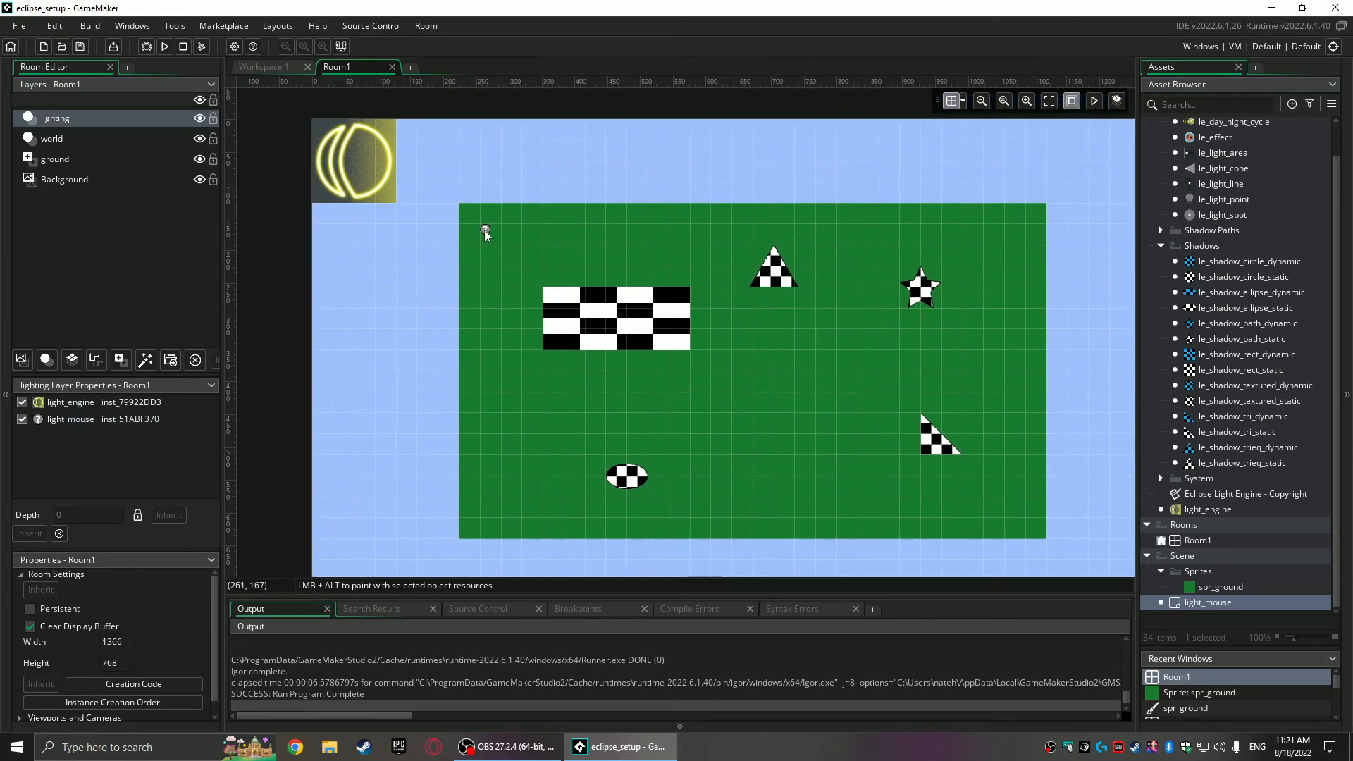
Step: Change the colour of the light_mouse instance to light green and run the game
double_click(484, 230)
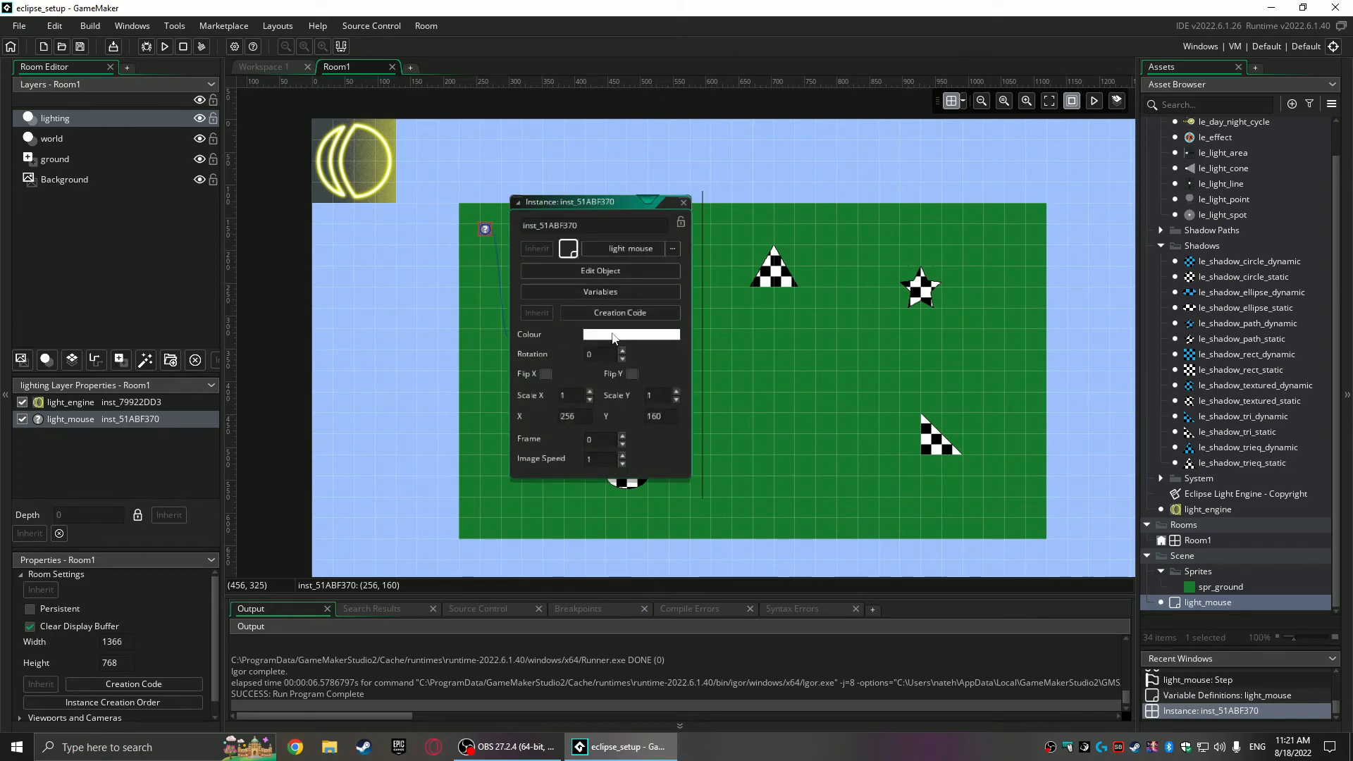
left_click(614, 335)
left_click_drag(141, 232, 96, 173)
left_click(383, 313)
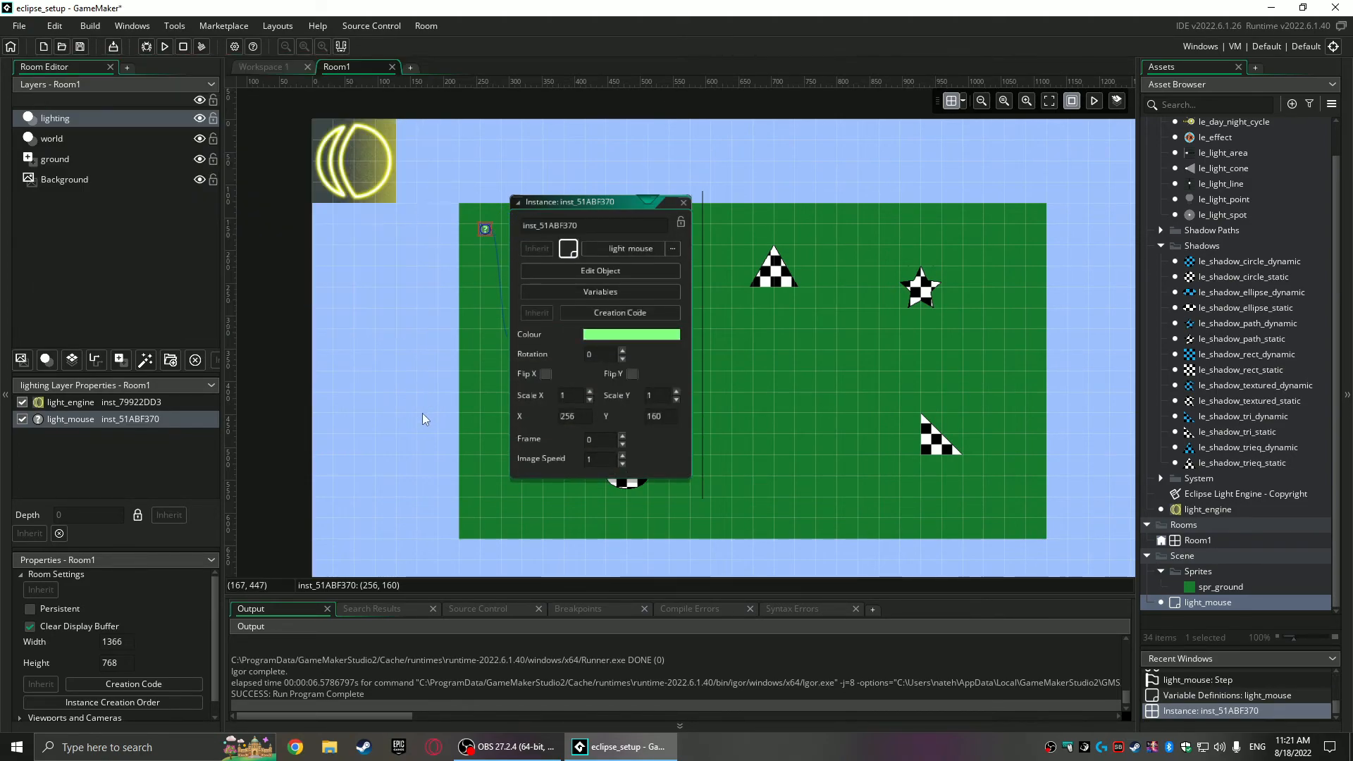
key("F5")
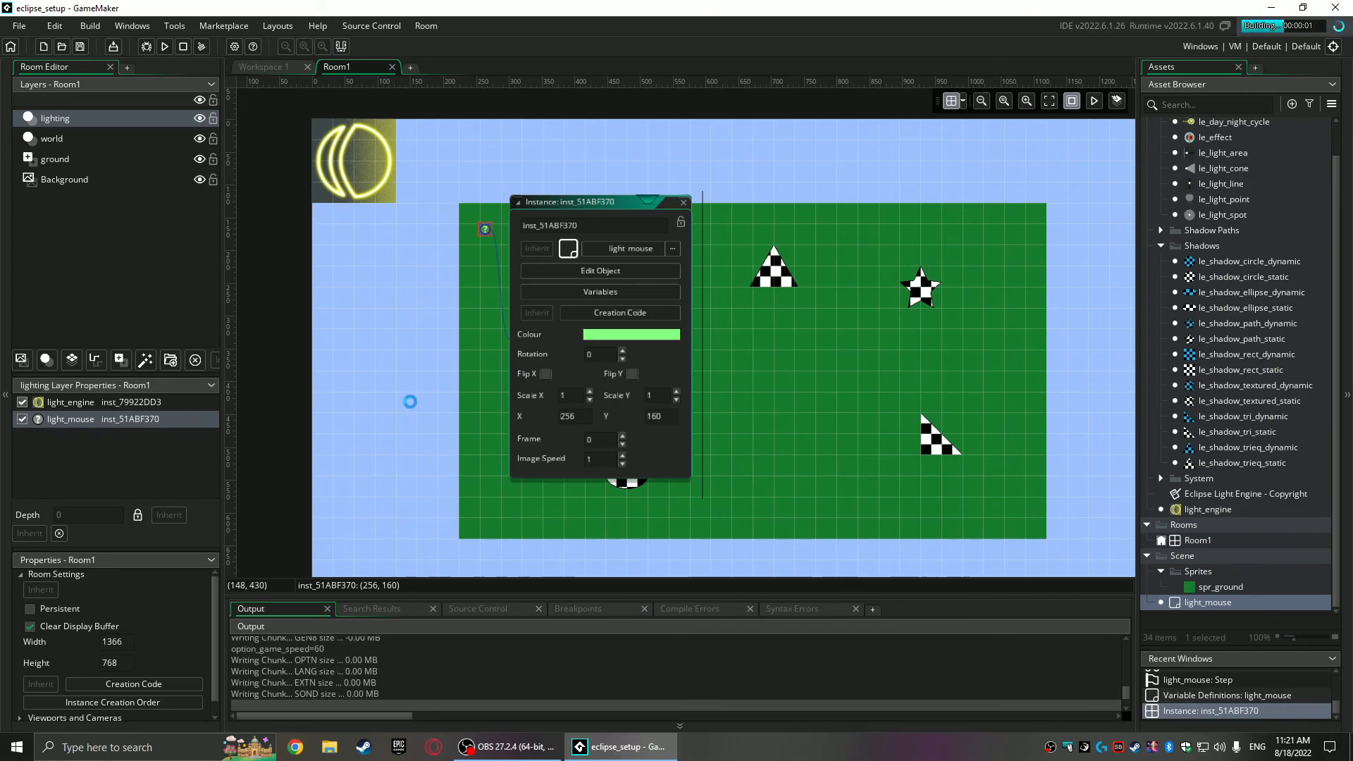